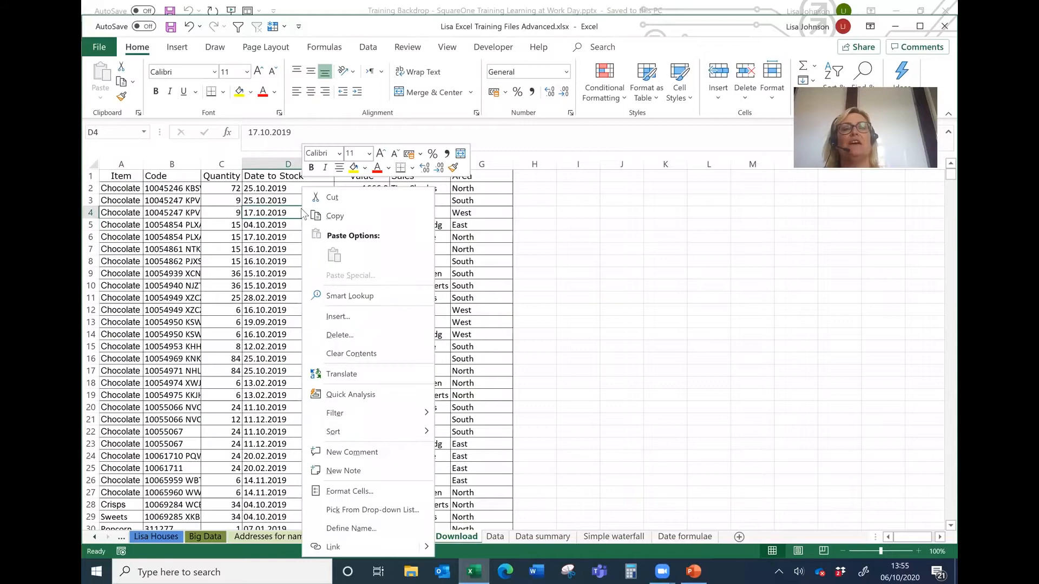
Step: Select the entire Sales Download sheet and autofit all column widths to their contents
click(890, 9)
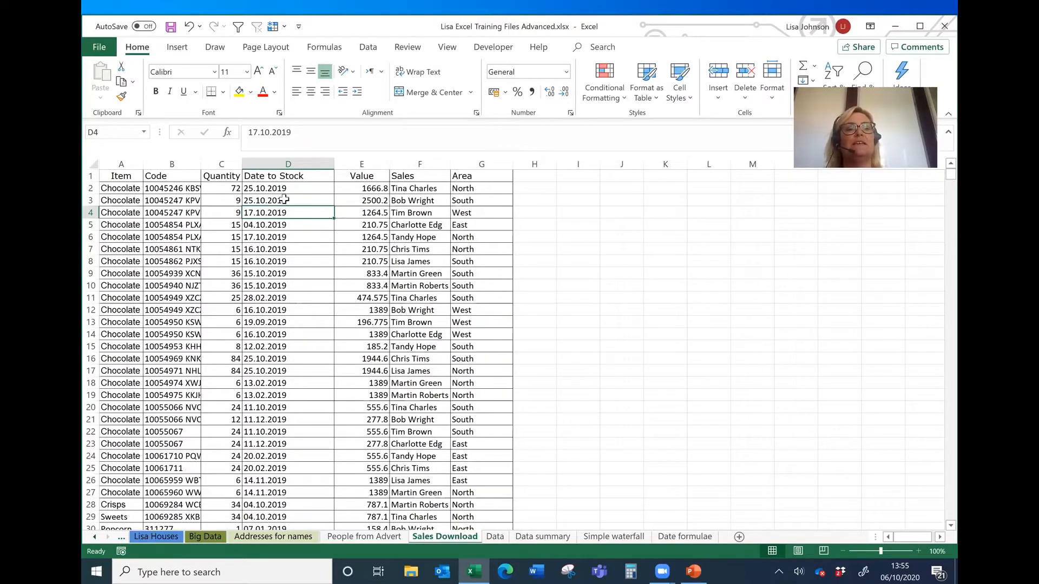
click(95, 166)
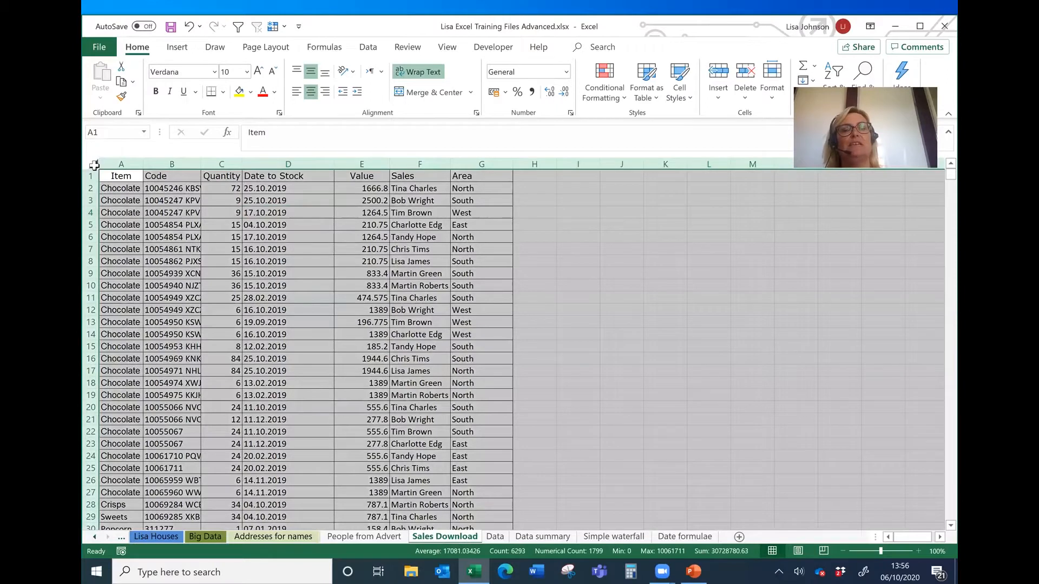
click(261, 247)
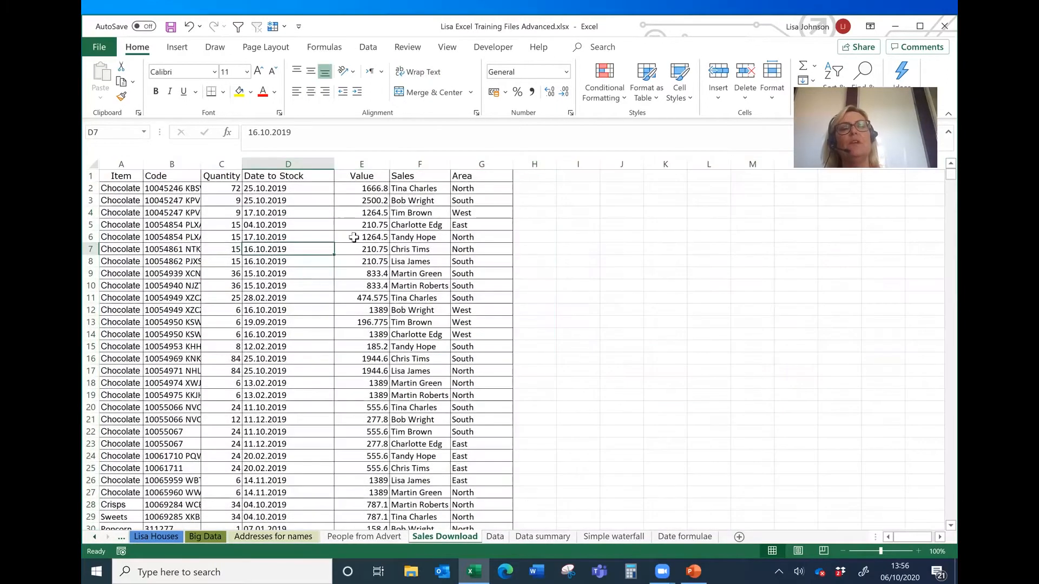
click(709, 232)
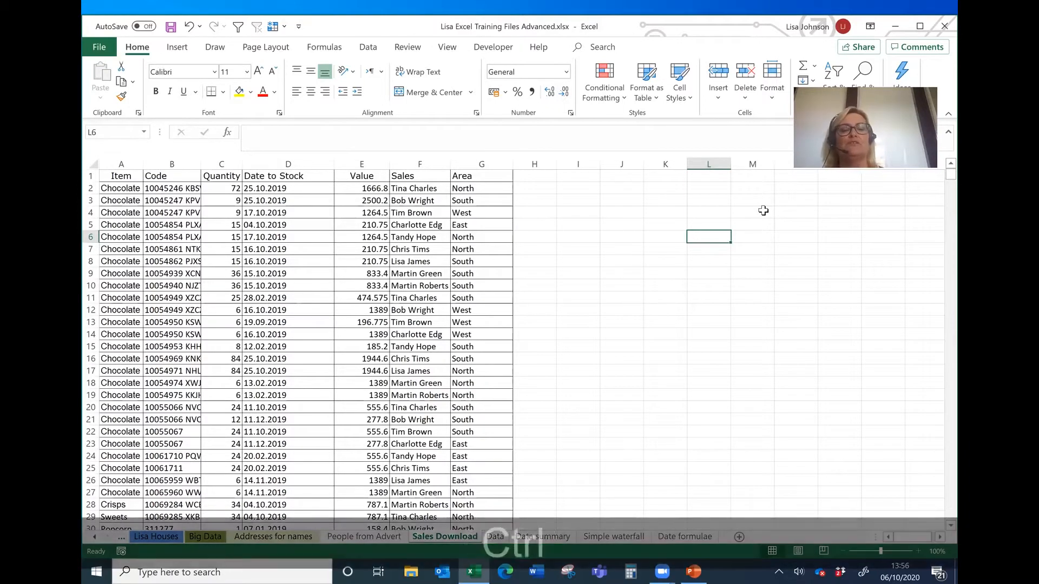
key(ctrl+a)
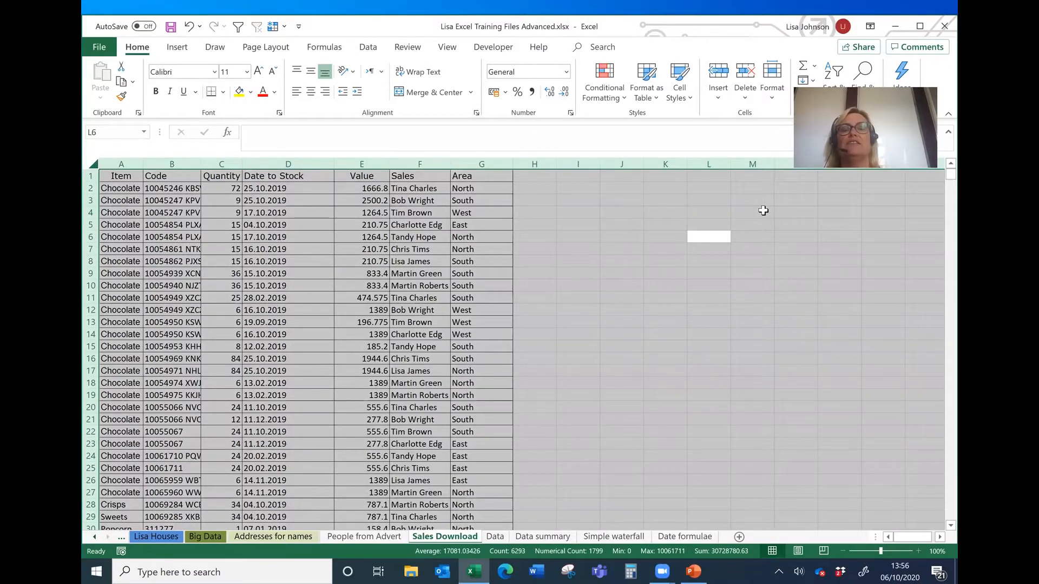
double_click(687, 163)
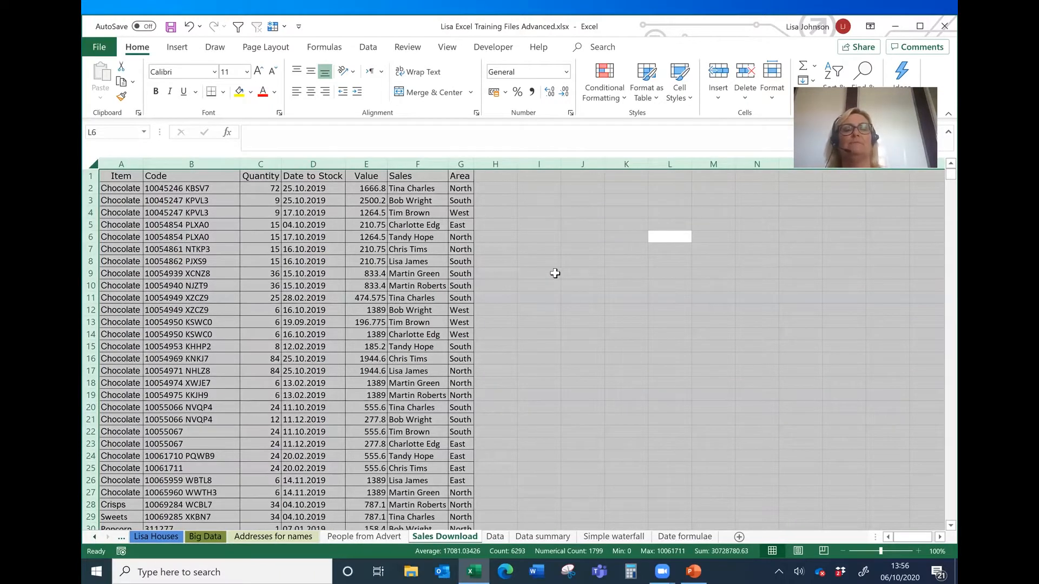
Step: Select only the contiguous data range around cell C7
click(263, 252)
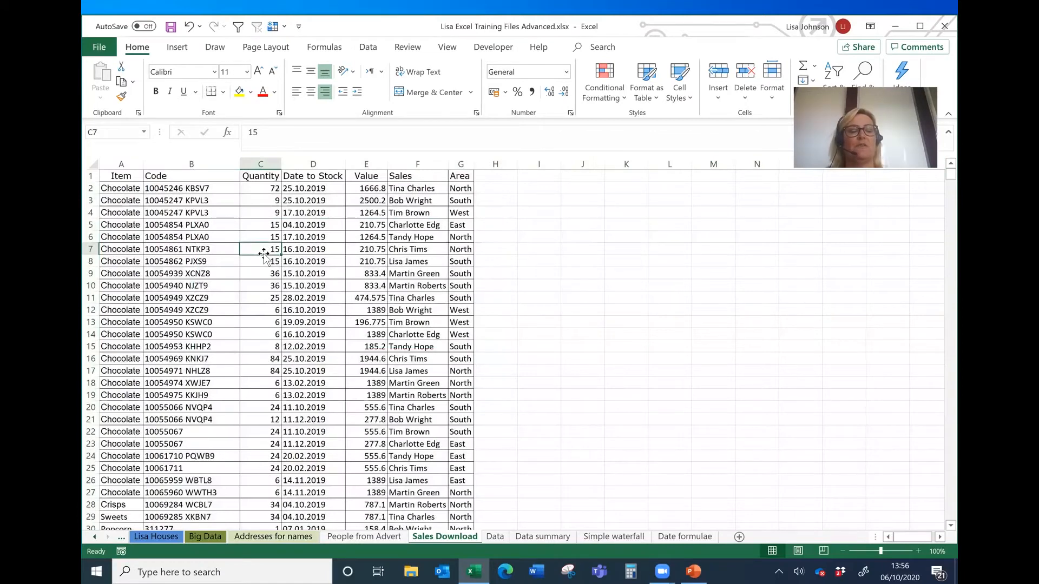
key(ctrl+a)
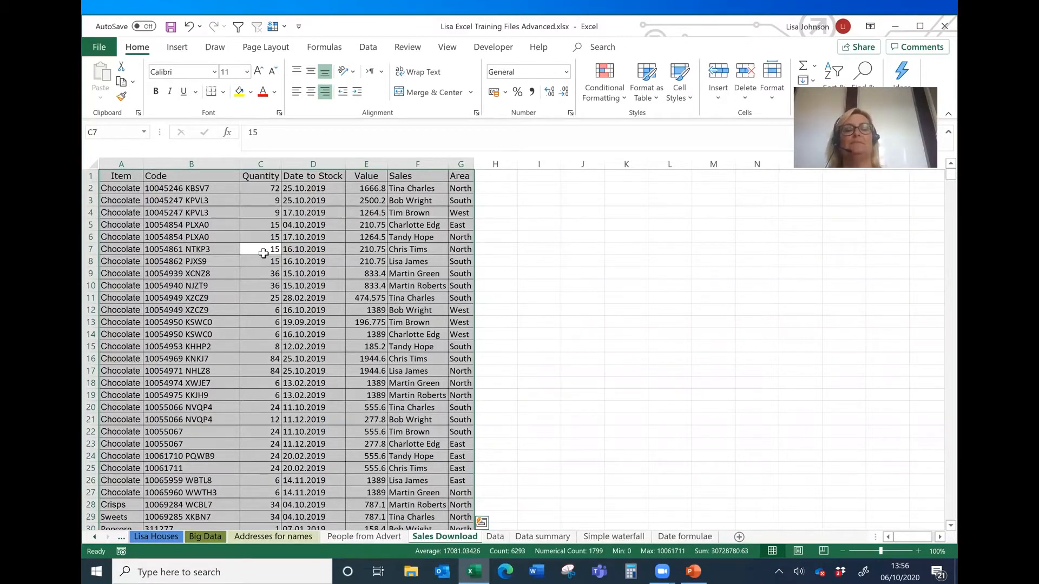
Step: Jump to the last and first cells of the Date to Stock column, and select its data from the header down
click(314, 200)
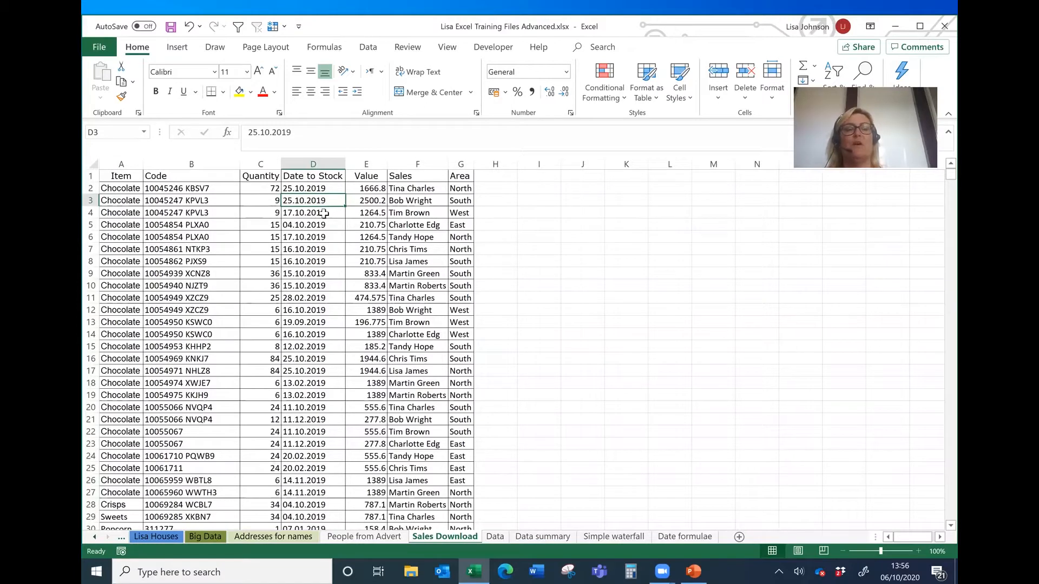
key(ctrl+Down)
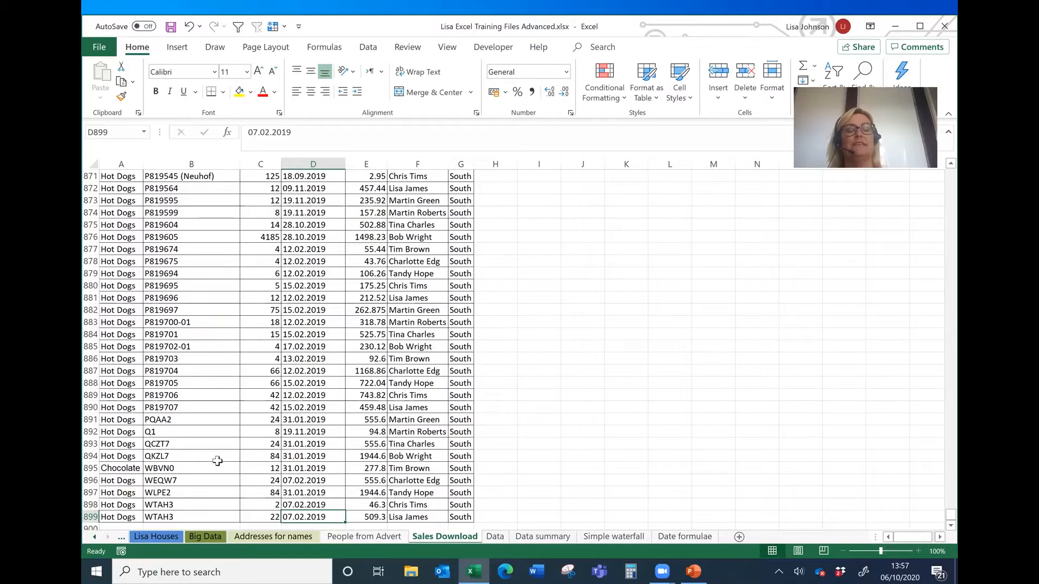
key(ctrl+Up)
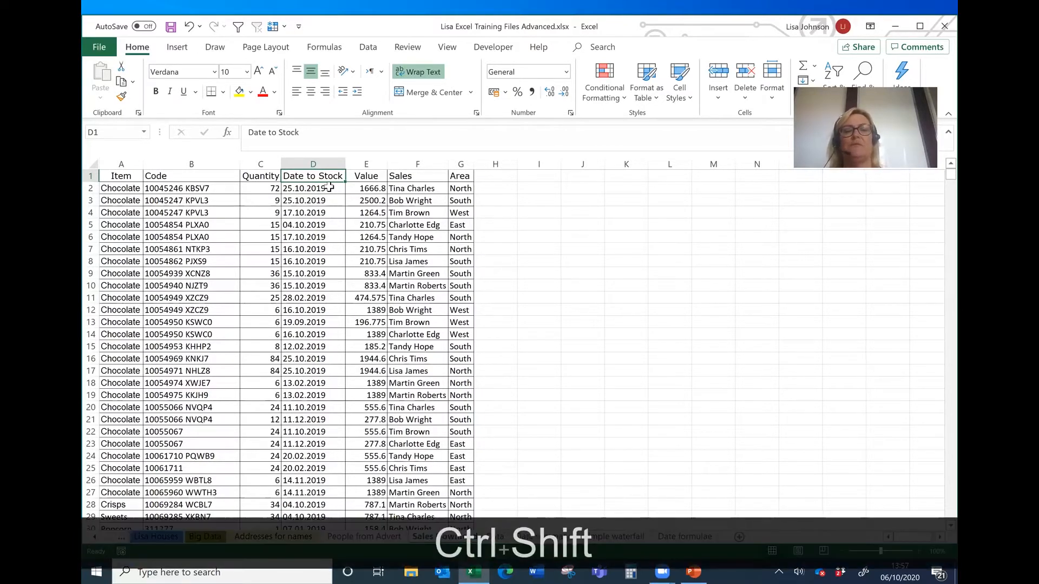
key(ctrl+shift+Down)
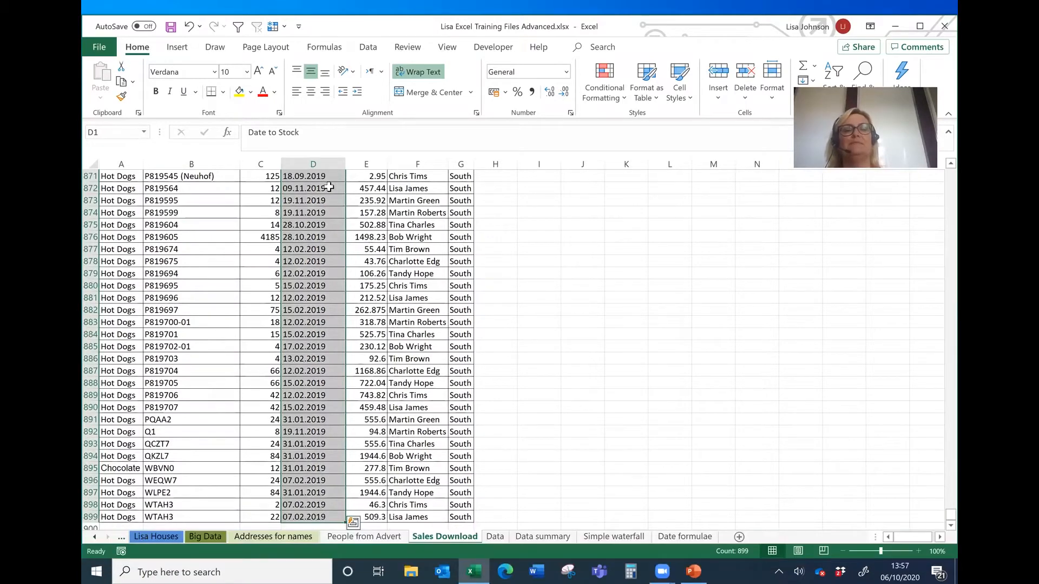
click(324, 223)
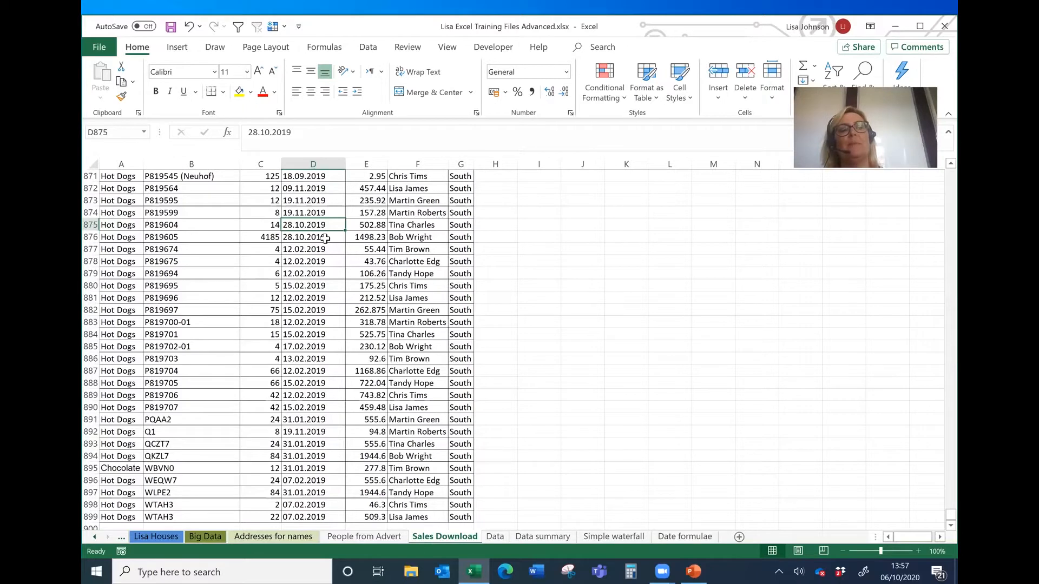
Step: Go directly to cell A1 by its cell reference
click(102, 132)
text(a1)
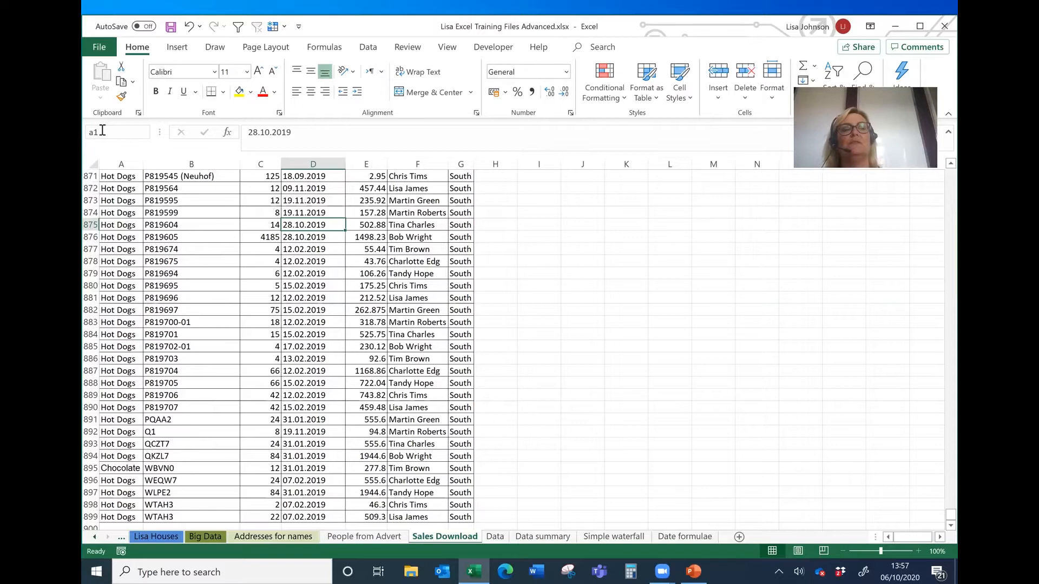
key(Return)
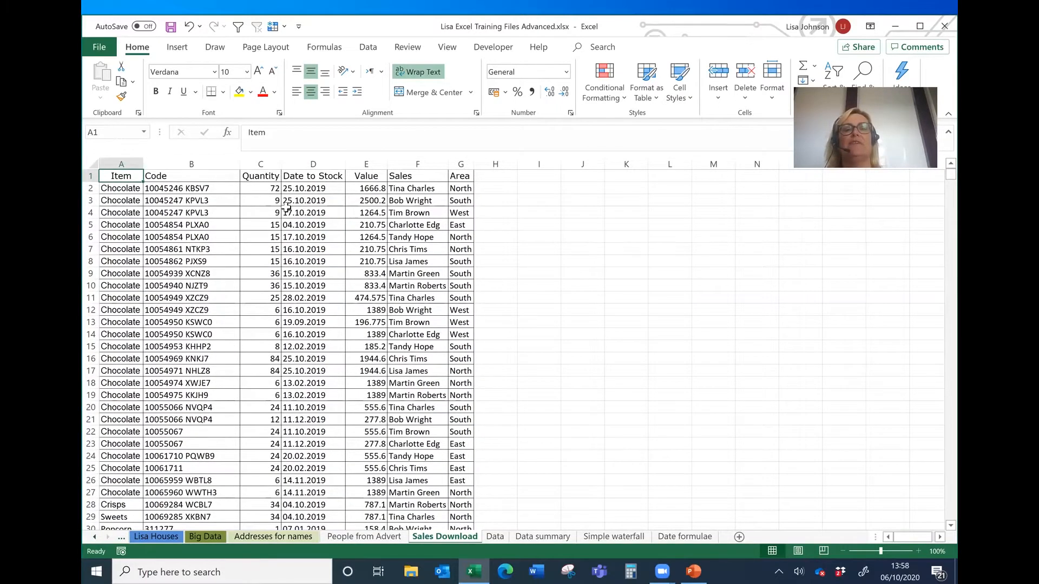
Step: Replace every "." with "/" throughout the Date to Stock column to turn the entries into real dates
click(331, 236)
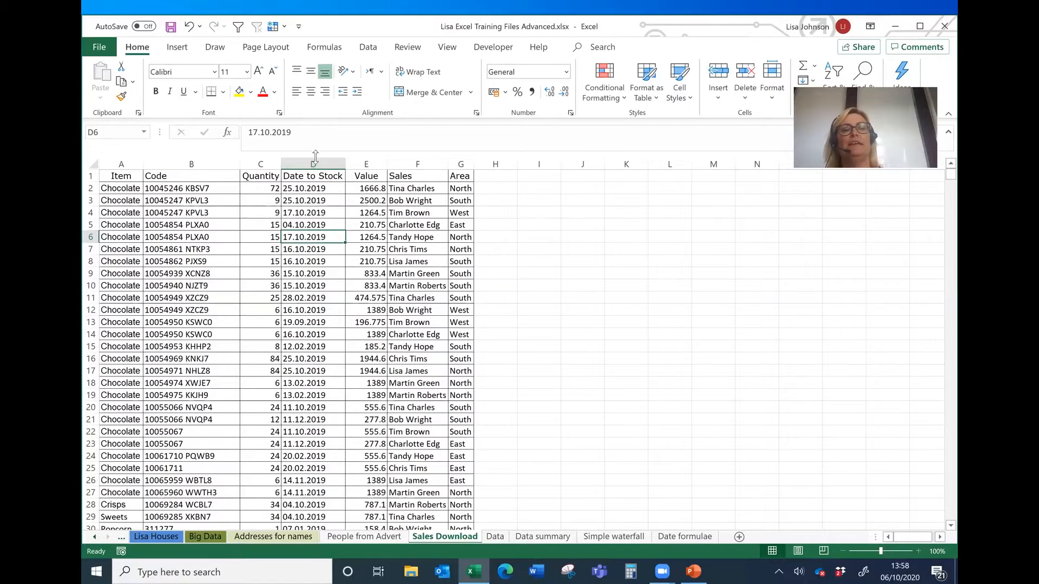
key(ctrl+space)
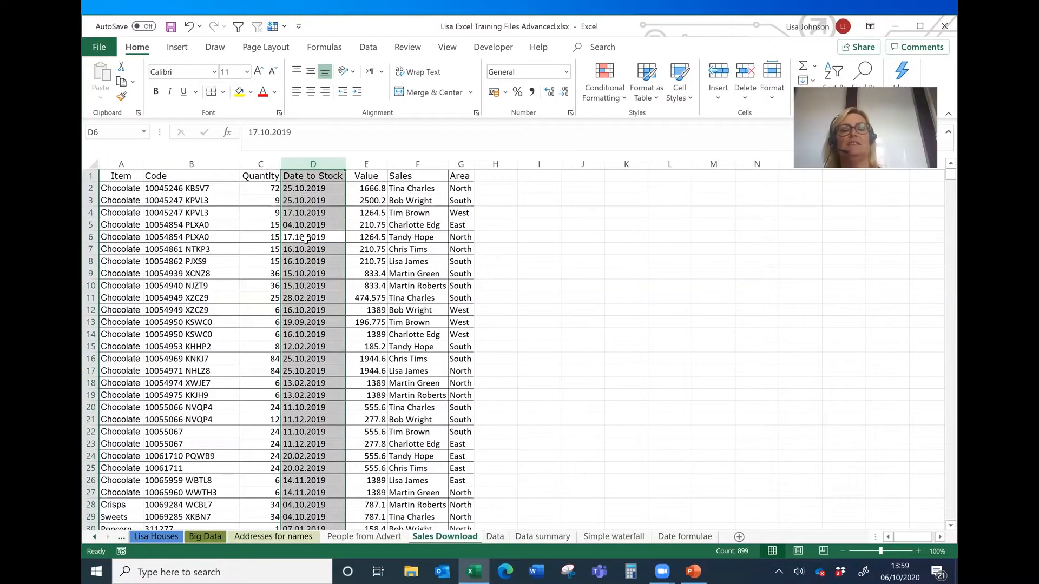
key(ctrl+f)
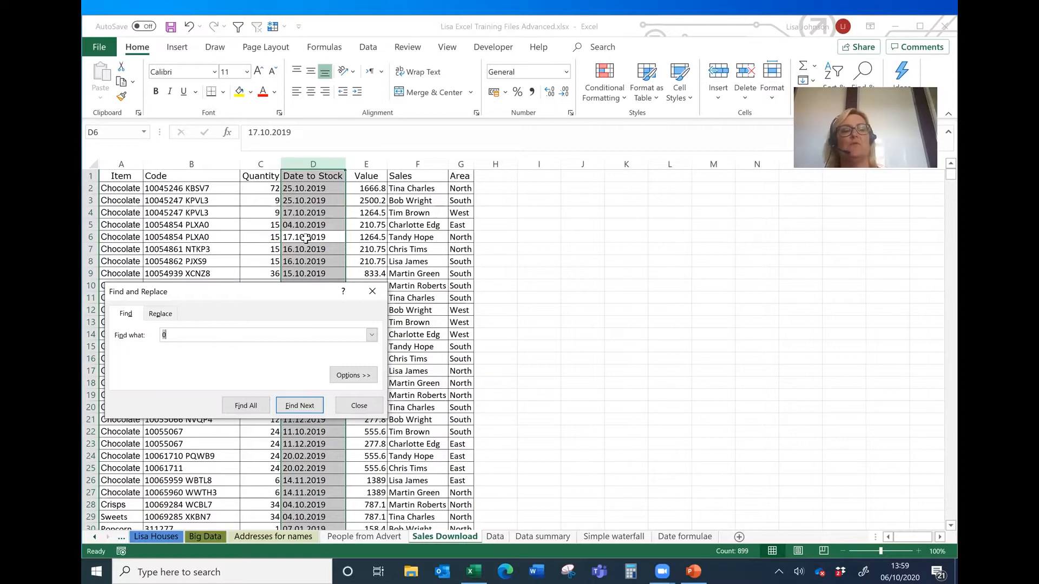
text(.)
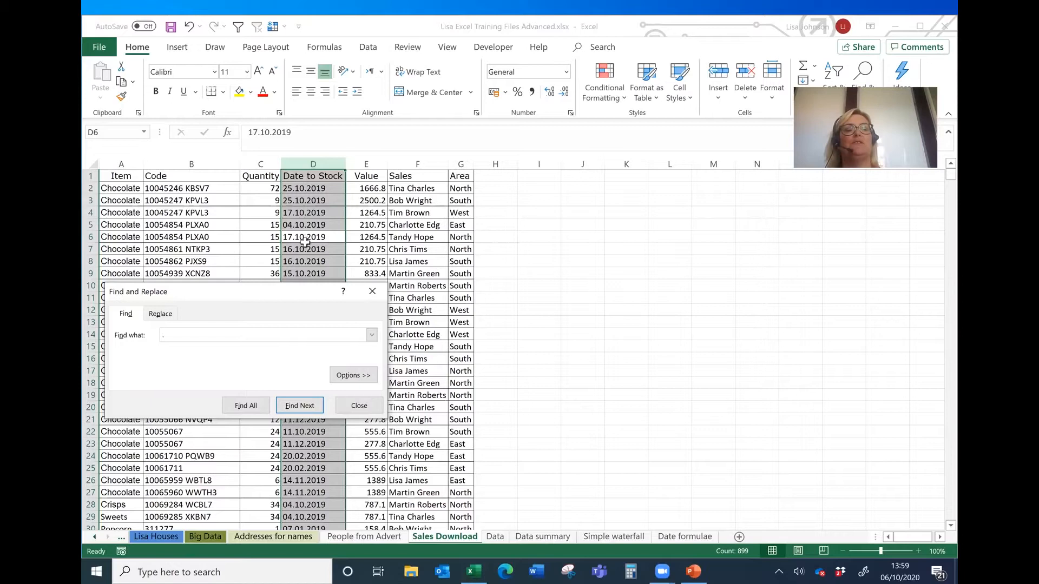
click(161, 315)
click(191, 351)
text(/)
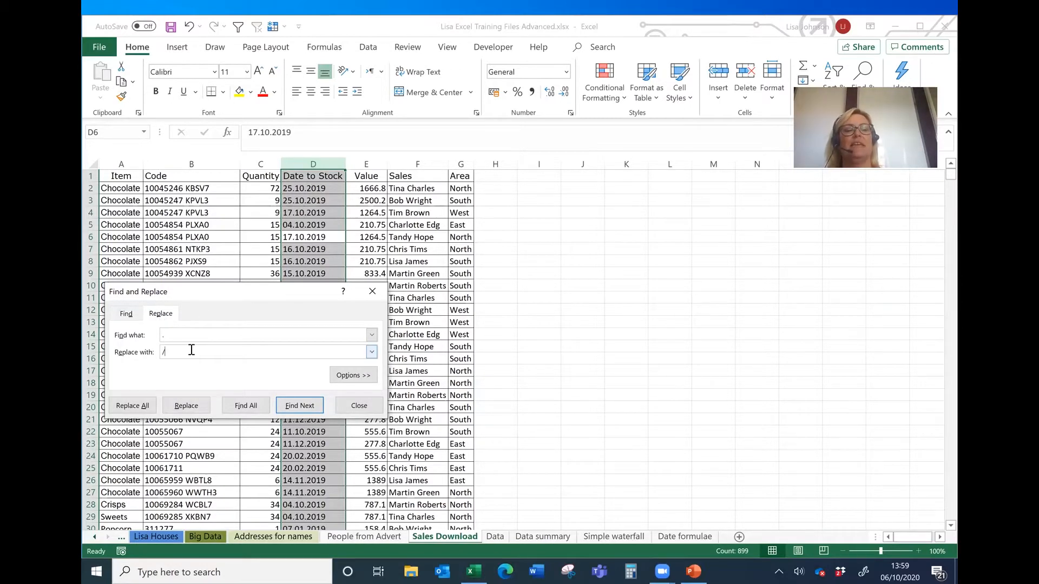
click(131, 407)
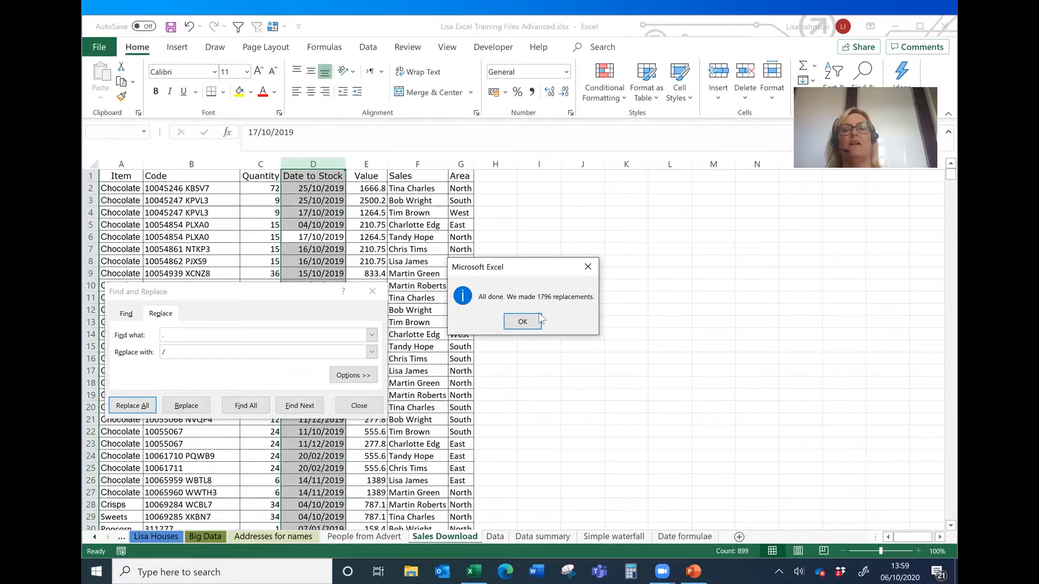
click(523, 323)
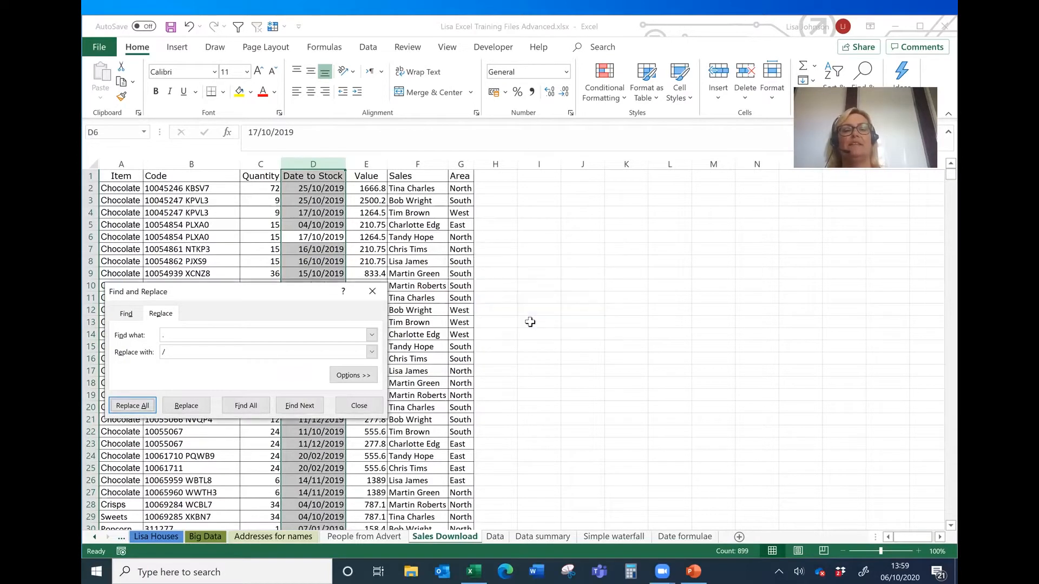
click(359, 405)
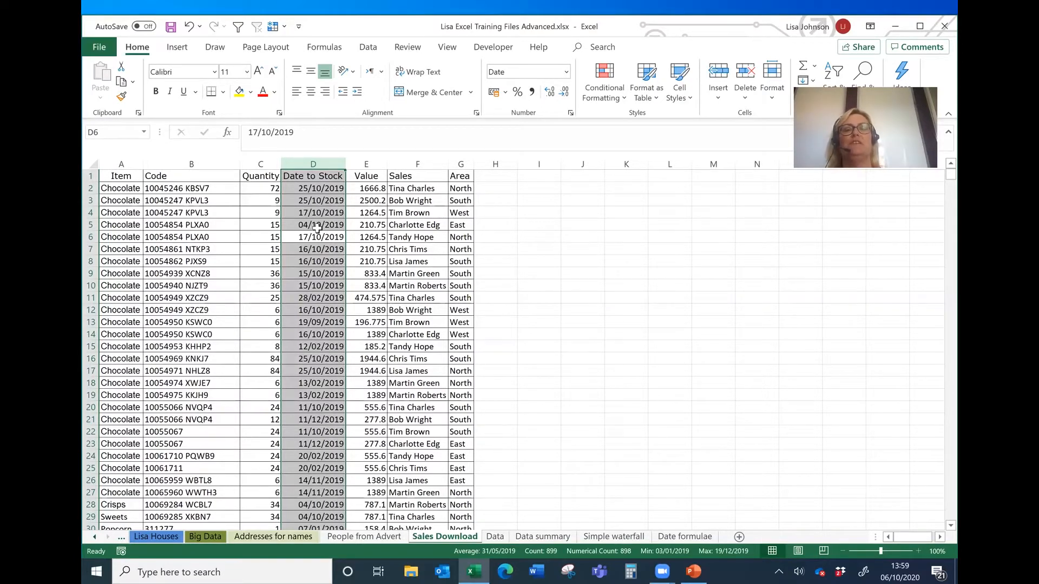
Step: Select the whole Date to Stock column and check its date format and summary statistics
click(380, 210)
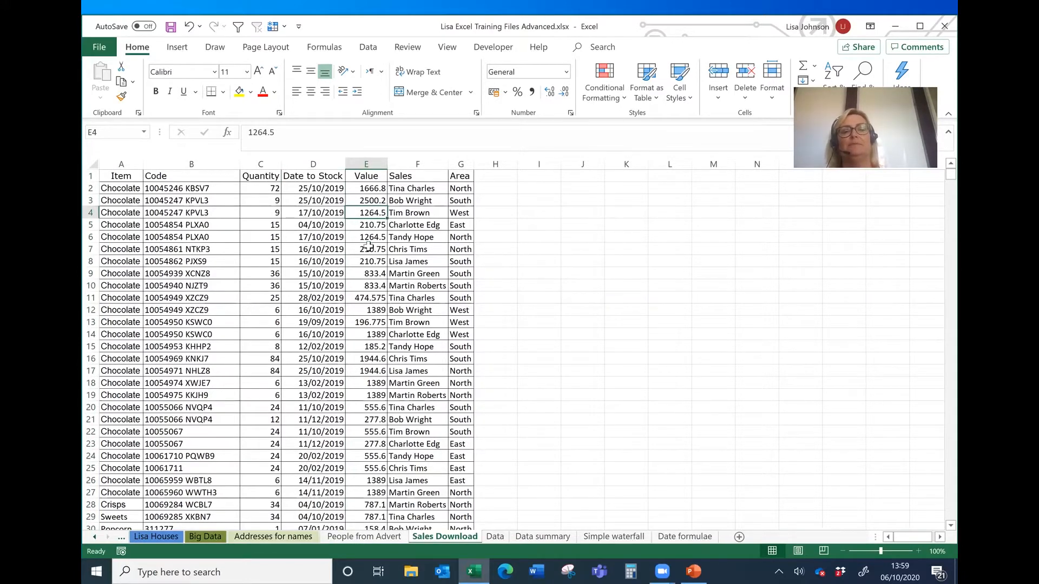
click(305, 287)
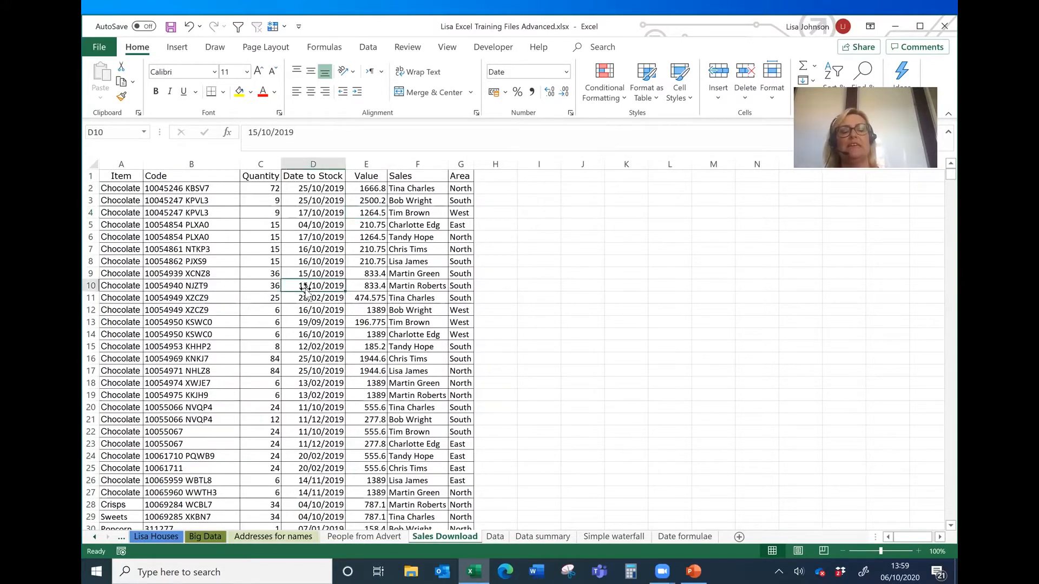
key(ctrl+space)
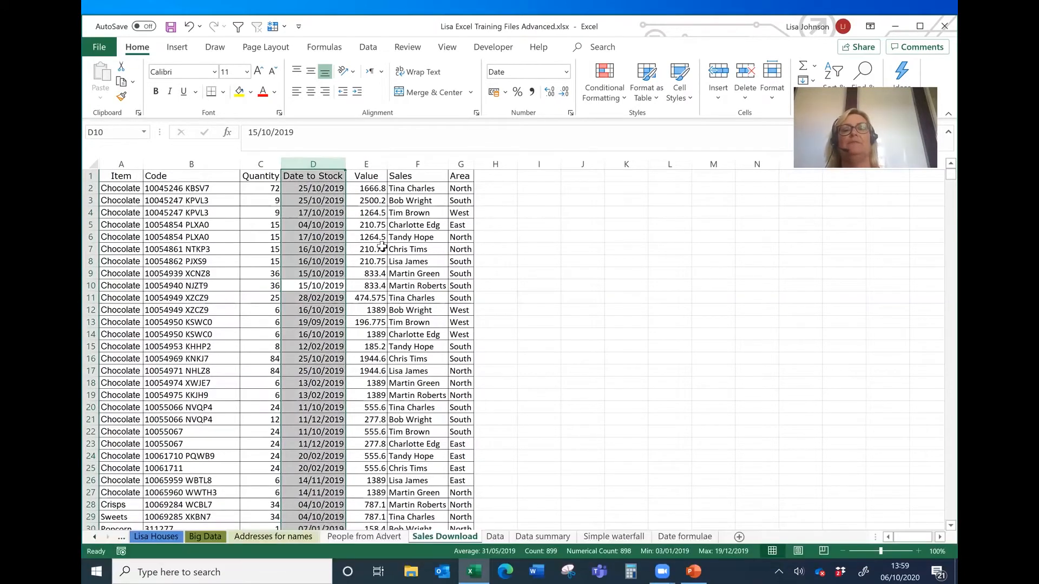
click(355, 296)
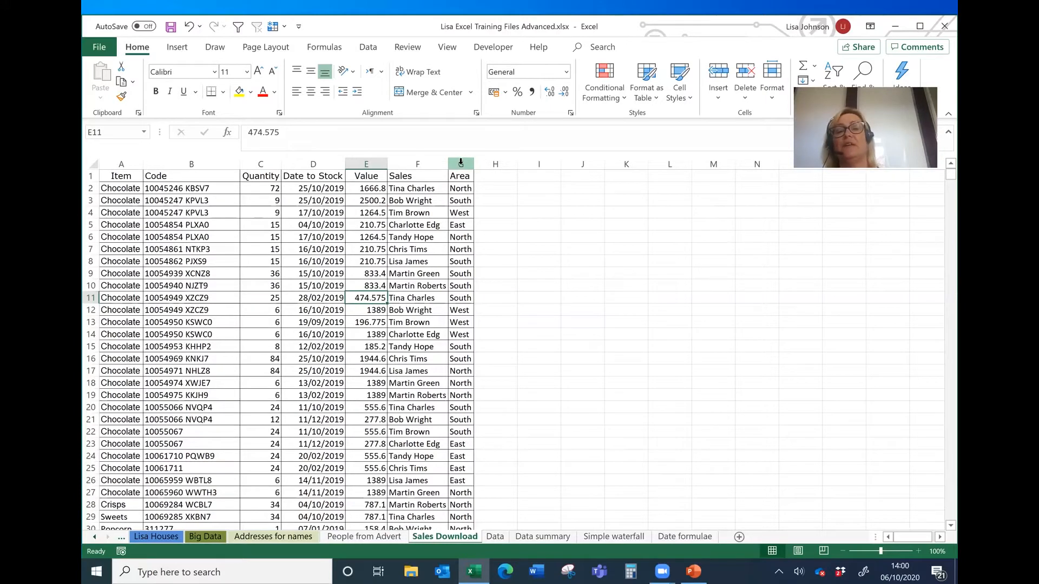
Step: Insert two blank columns between the Sales and Area columns
drag(459, 161, 492, 162)
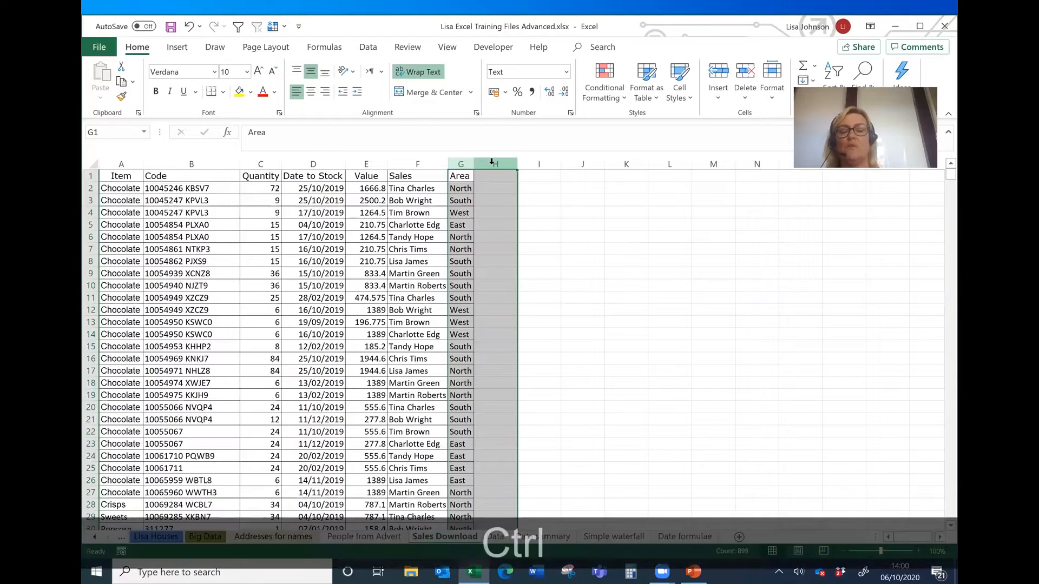
key(ctrl+shift+equal)
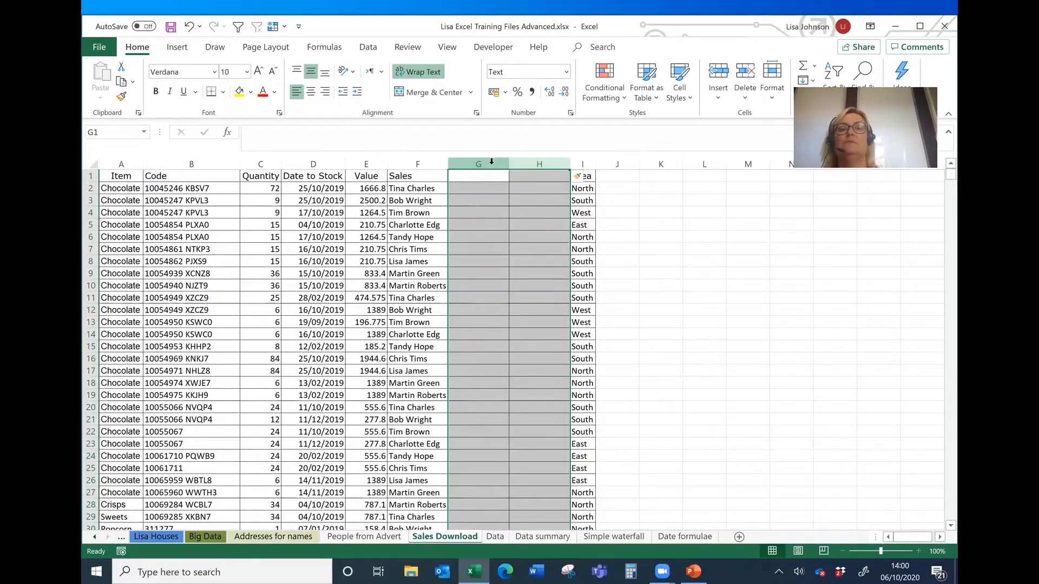
right_click(497, 194)
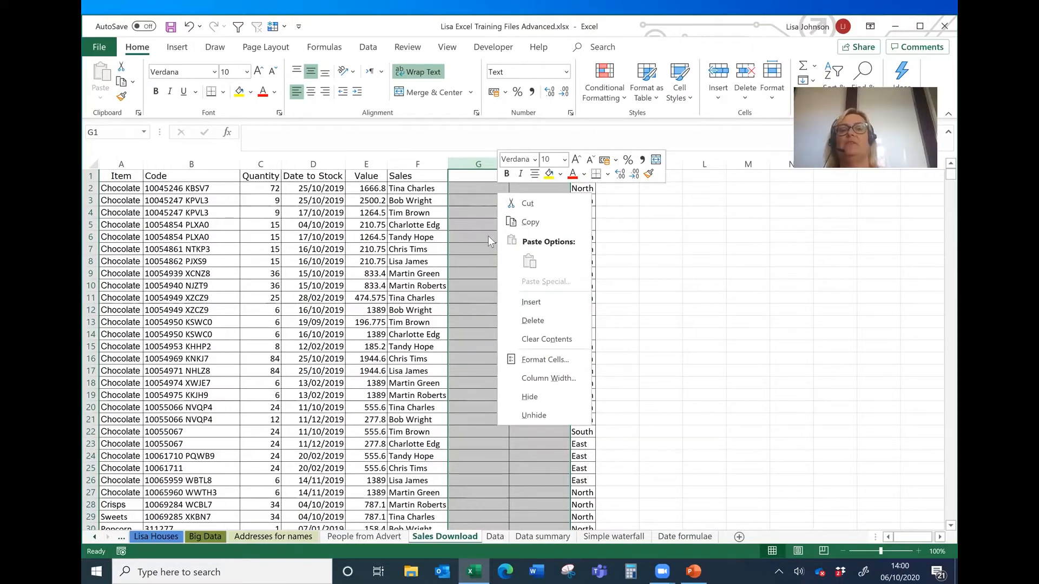
key(Escape)
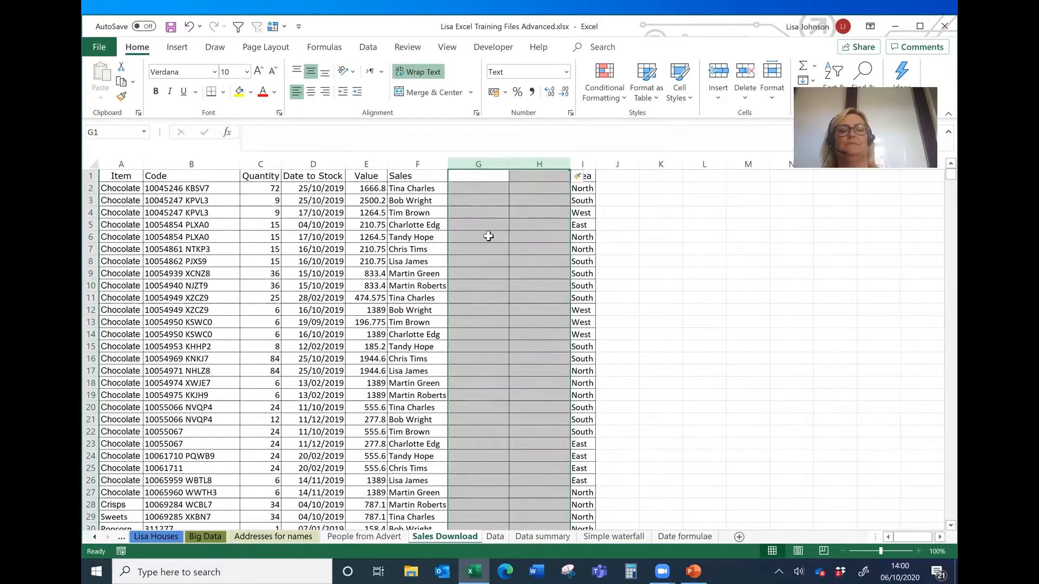
Step: Enter the headers "Firstname" in G1 and "Surname" in H1 for the two blank columns
click(478, 178)
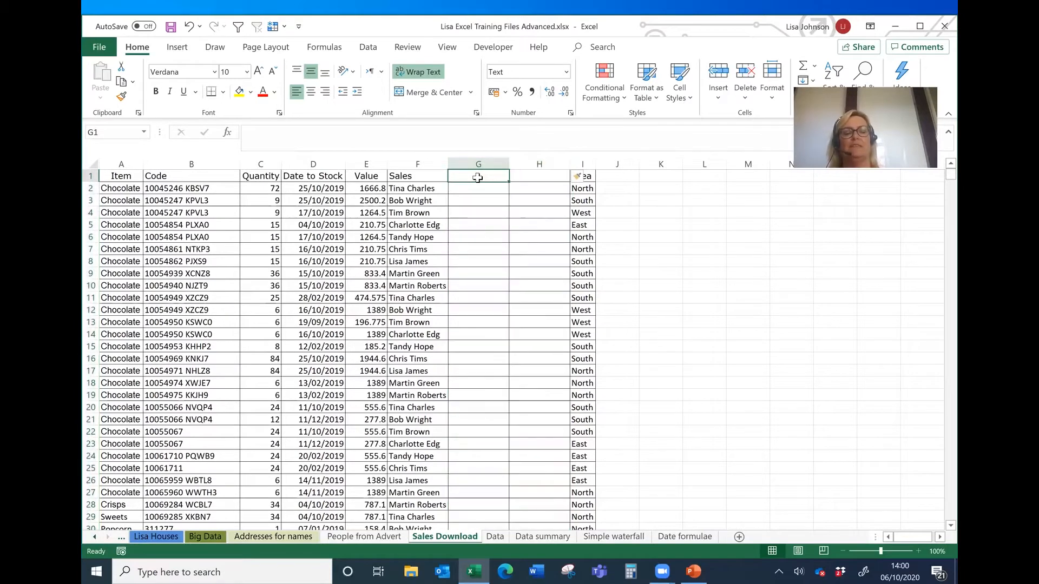
text(Firstname)
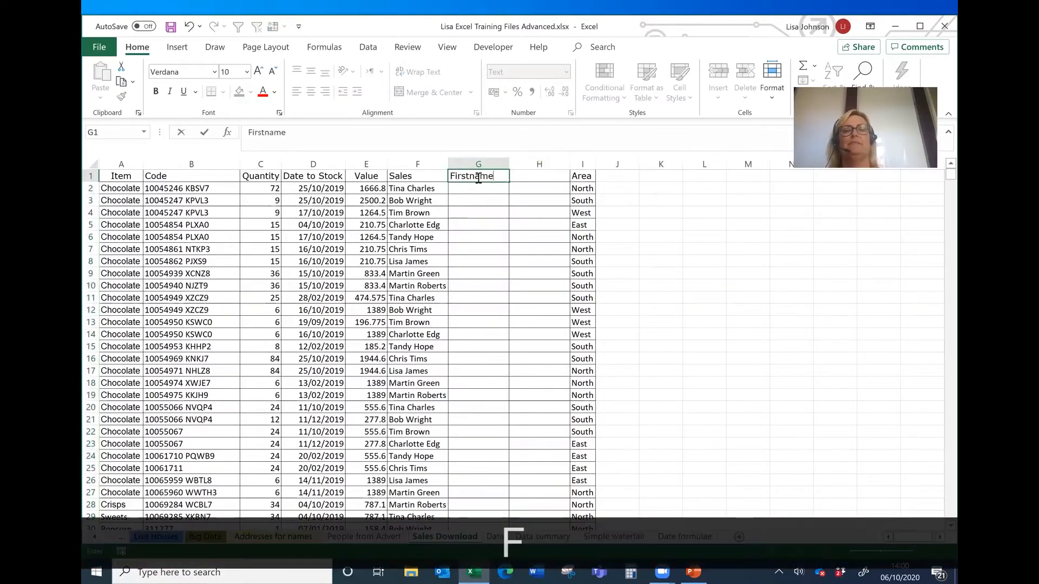
click(532, 174)
text(Surname)
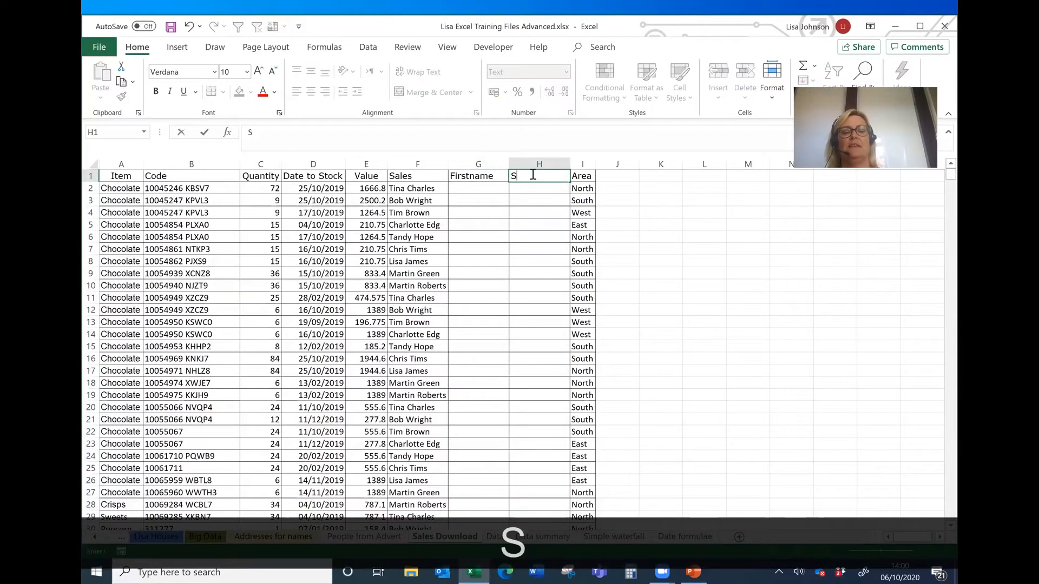
click(476, 190)
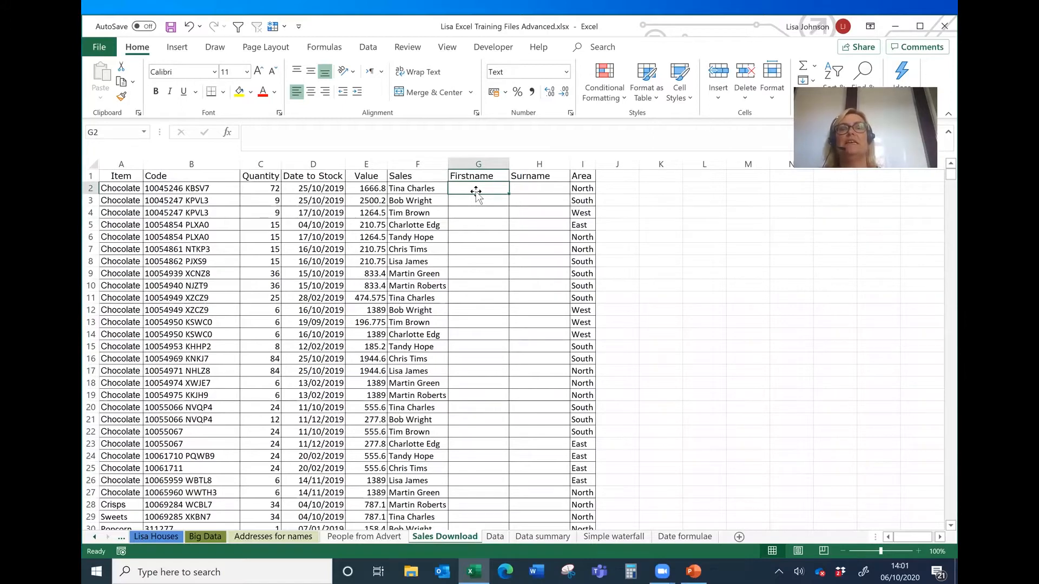
Step: Enter the first salesperson's first name in G2 and surname in H2 as examples for splitting the Sales names
click(368, 48)
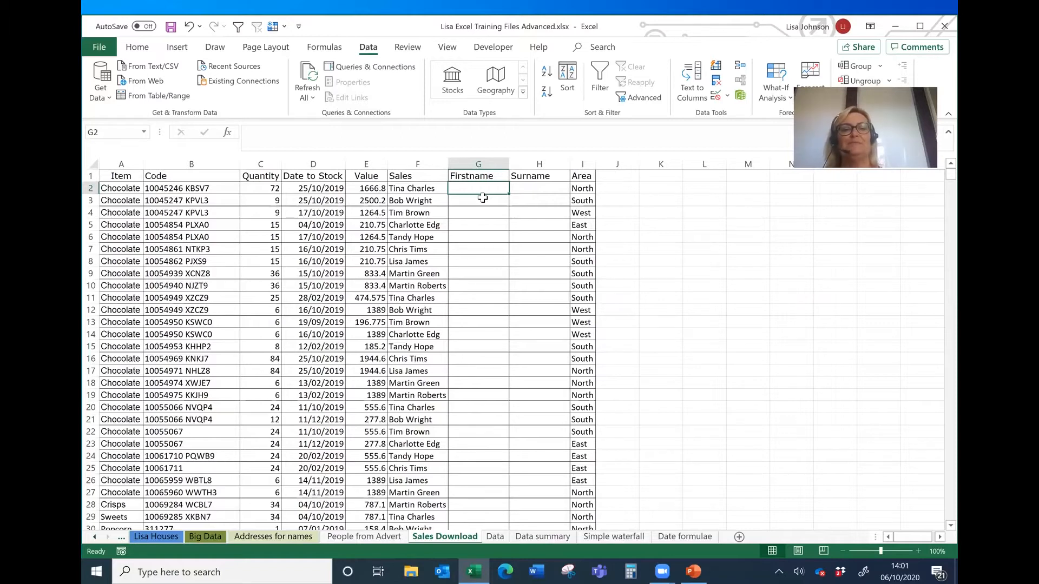
text(Tina)
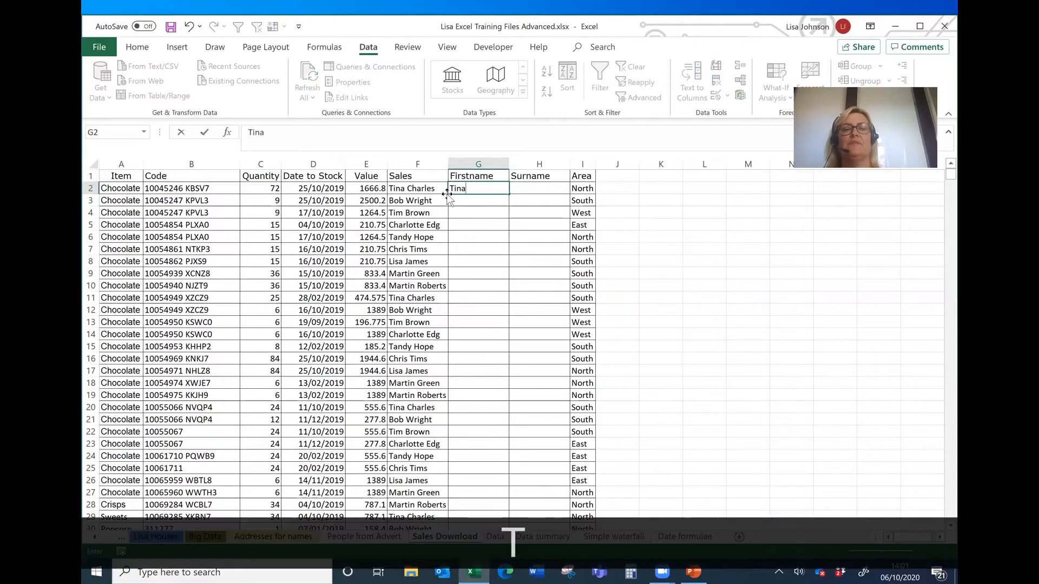
click(541, 188)
text(C)
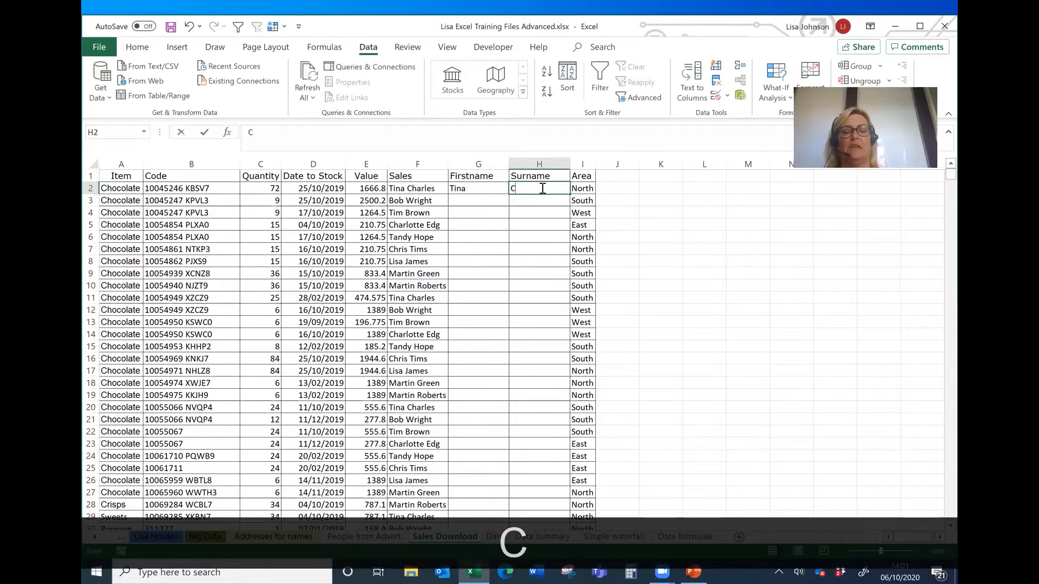
text(harles)
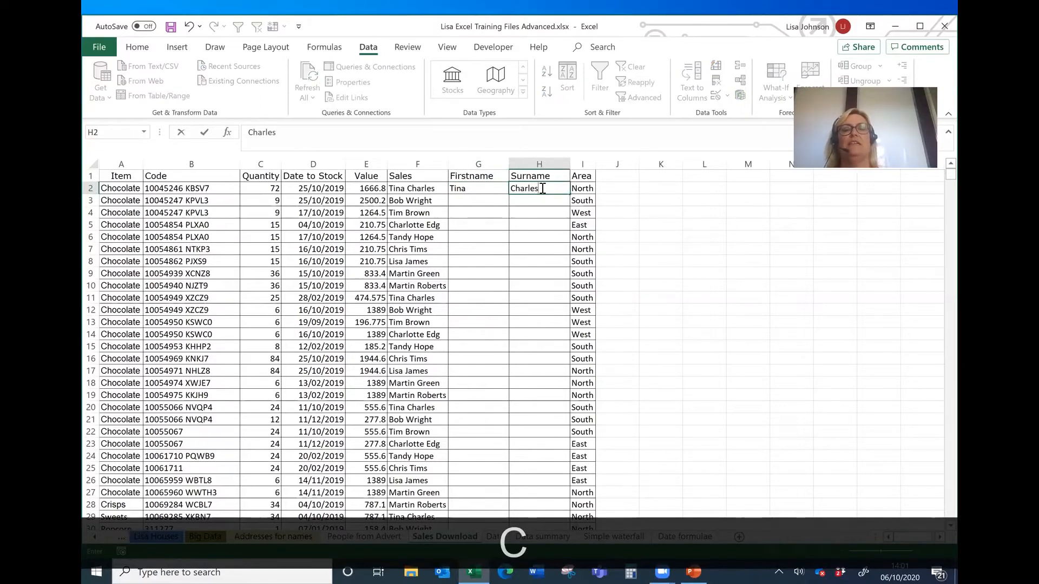
click(474, 201)
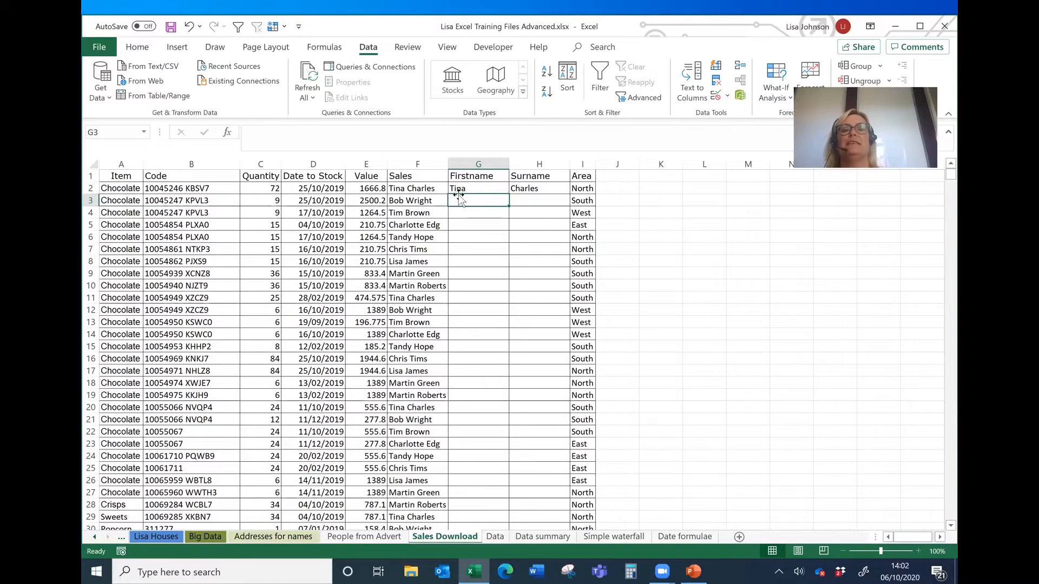
Step: Fill the Firstname column down from G2 using Flash Fill to extract each first name from the Sales column
click(486, 190)
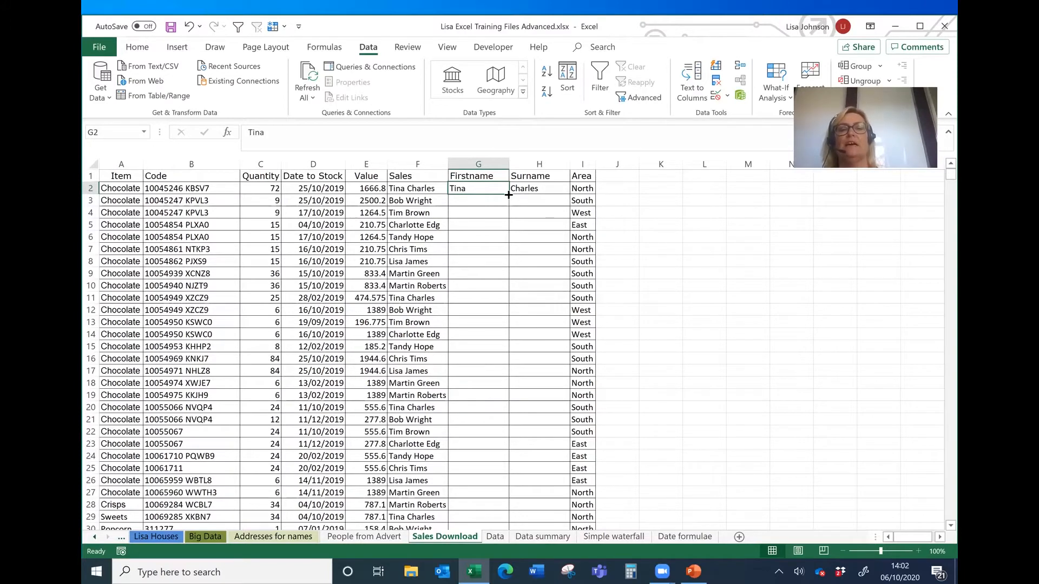
double_click(508, 195)
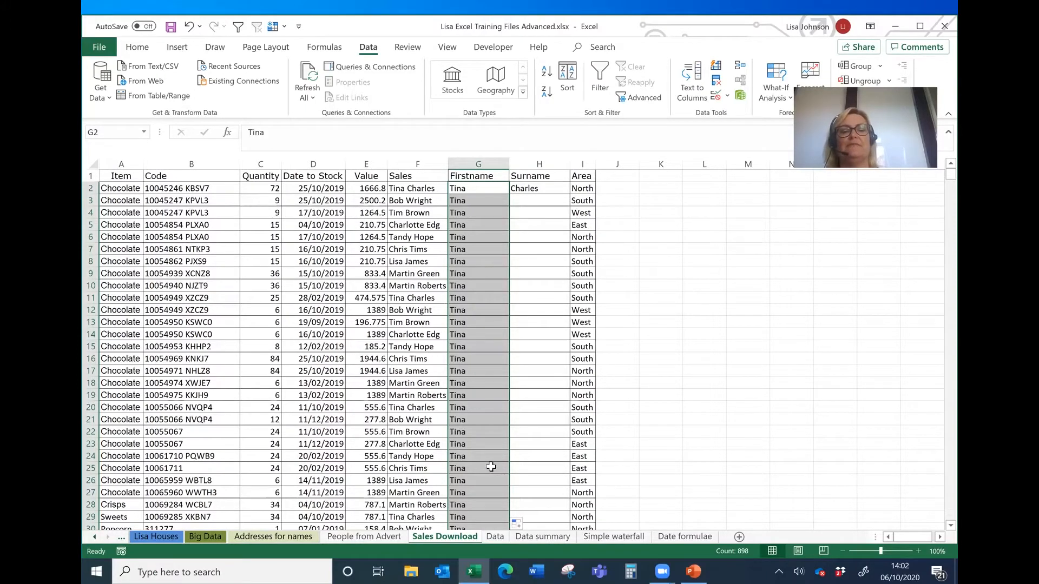
click(528, 524)
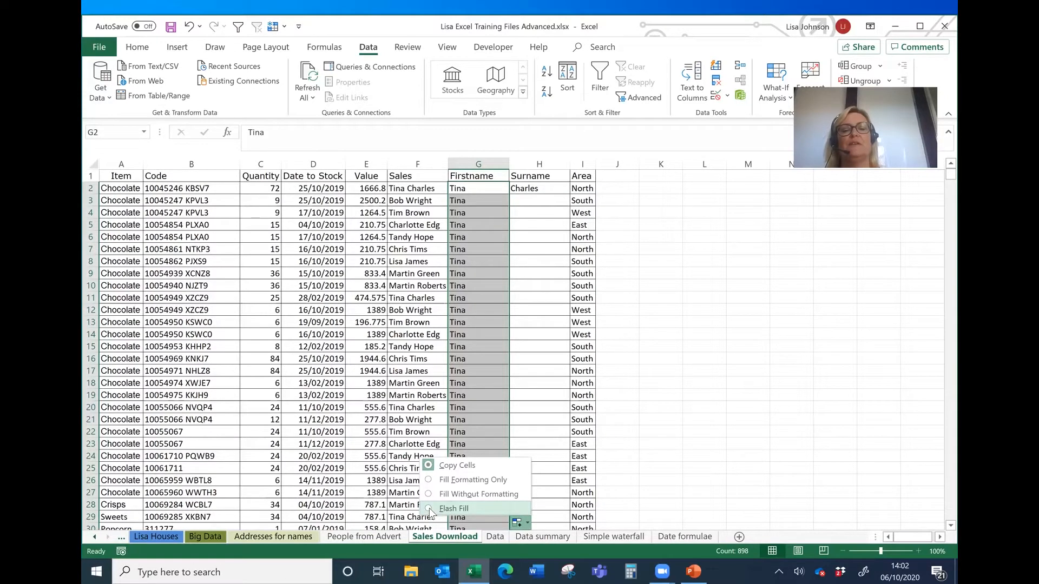
click(447, 508)
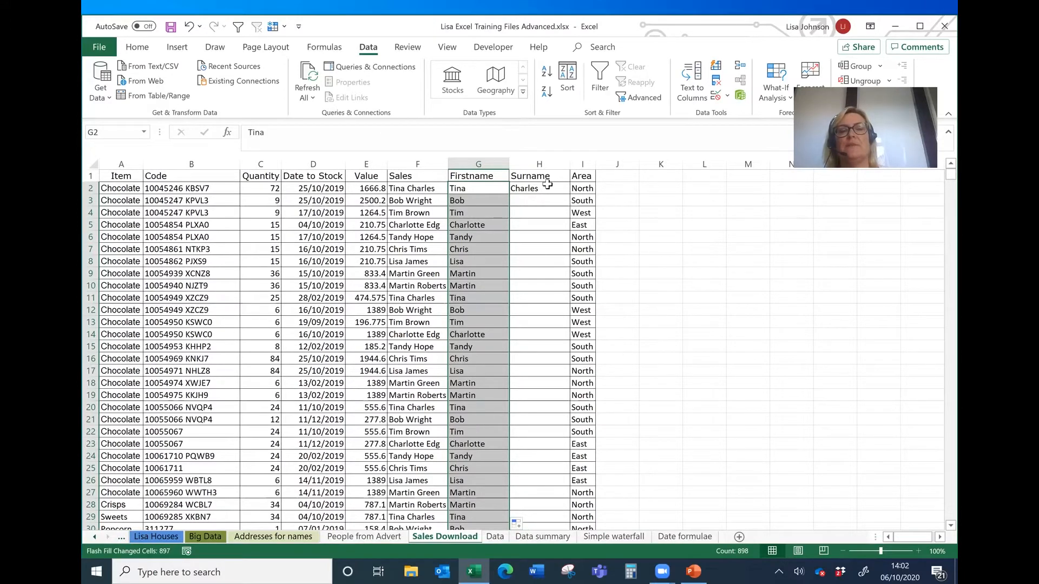
Step: Fill the Surname column down from H2 using Flash Fill to extract each surname from the Sales column
click(548, 189)
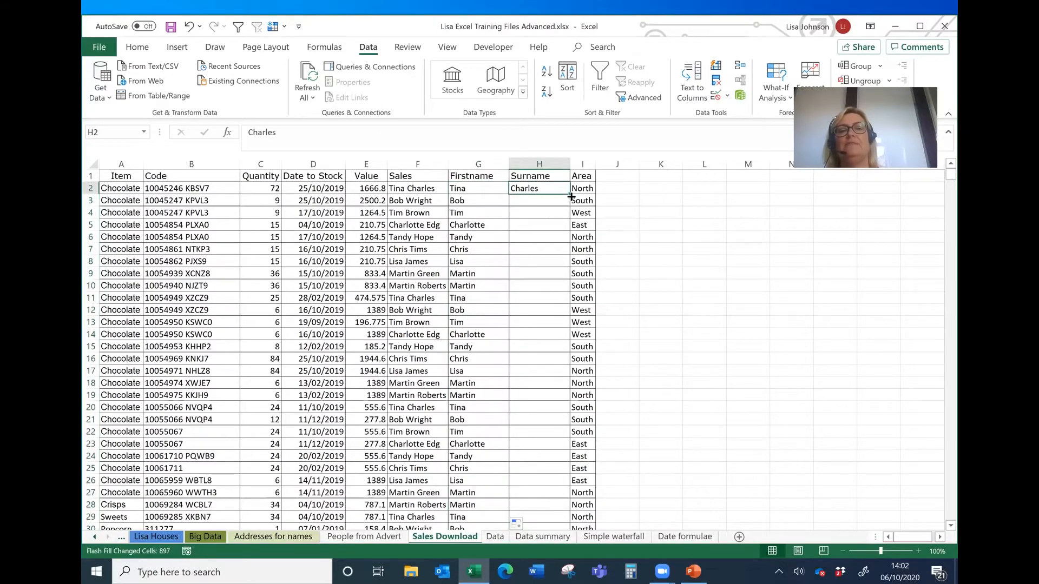
double_click(570, 196)
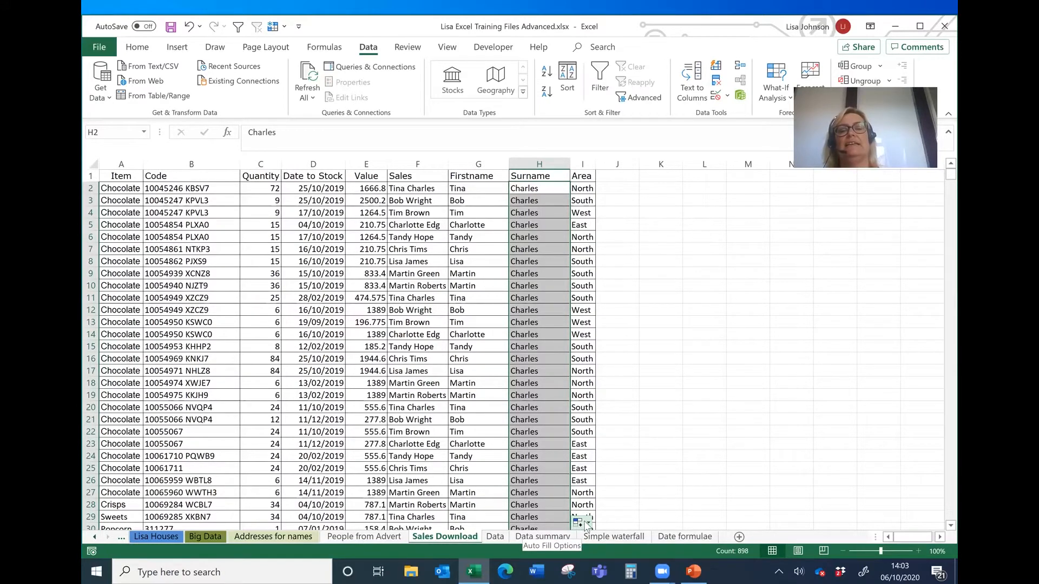
click(587, 523)
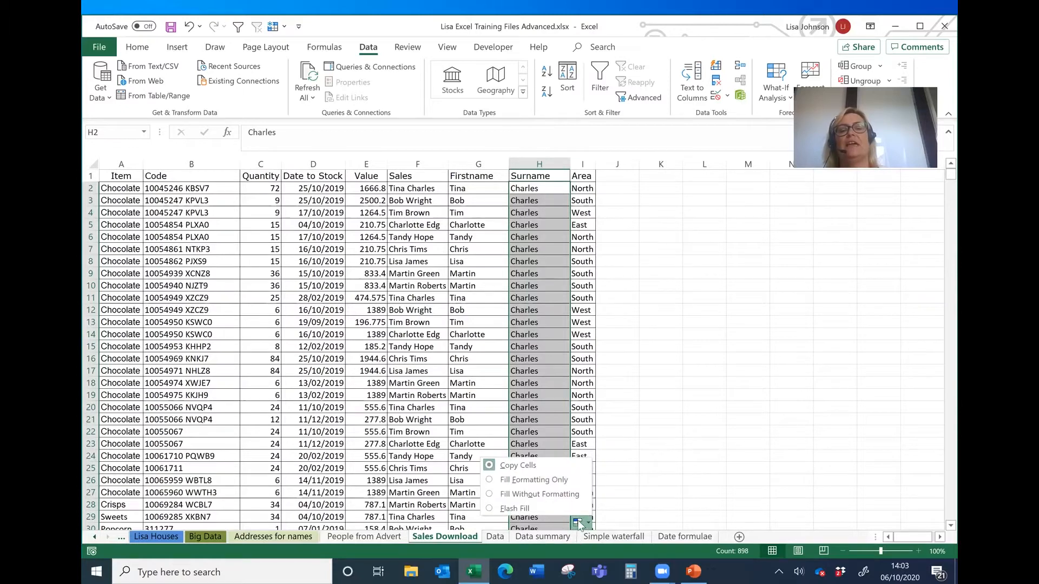
click(490, 509)
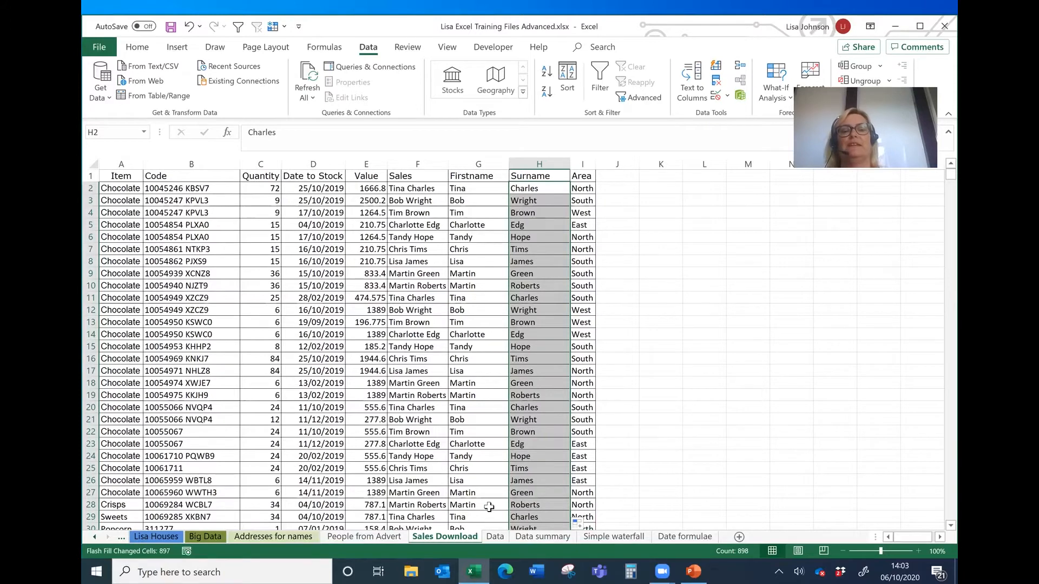
click(458, 271)
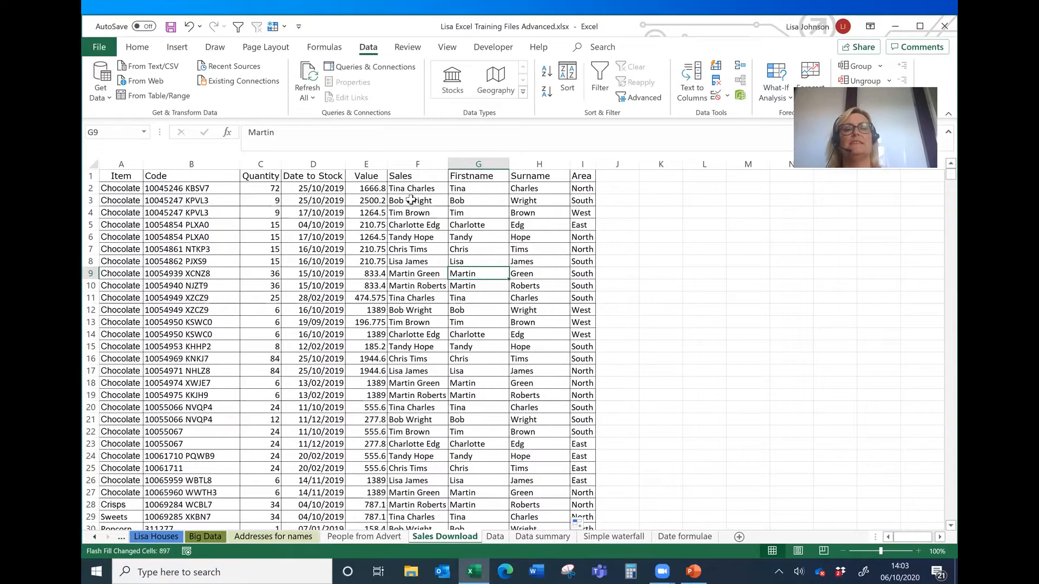
Step: Insert a blank column between Value and Sales and enter the header "Total" in F1
click(405, 162)
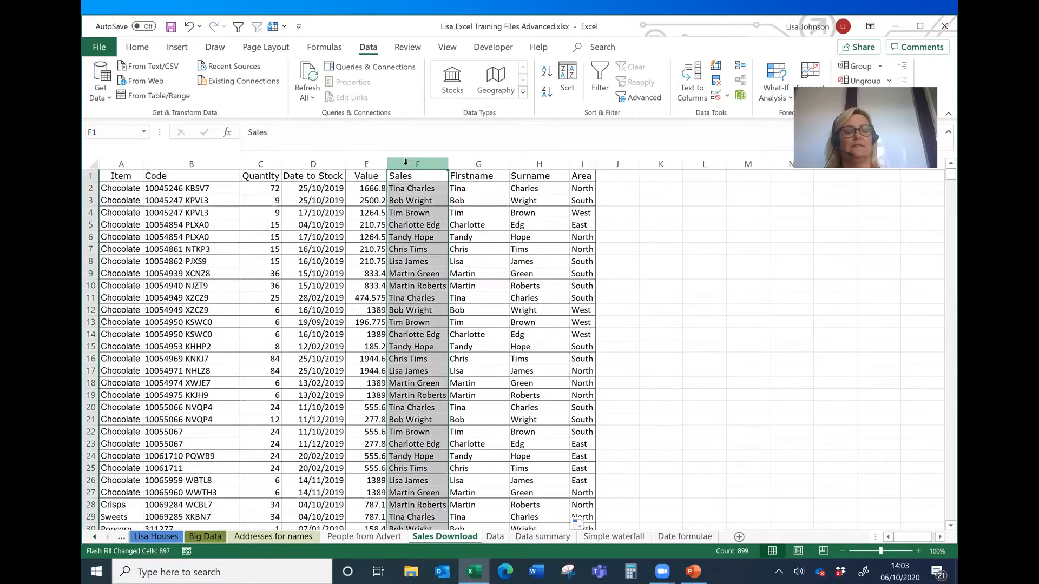
key(ctrl+shift+equal)
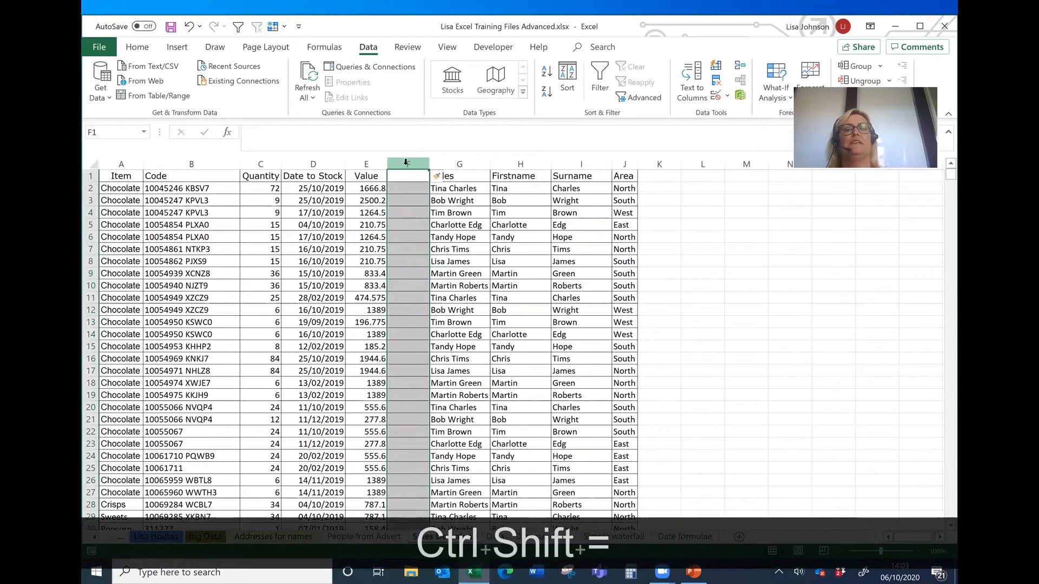
click(406, 176)
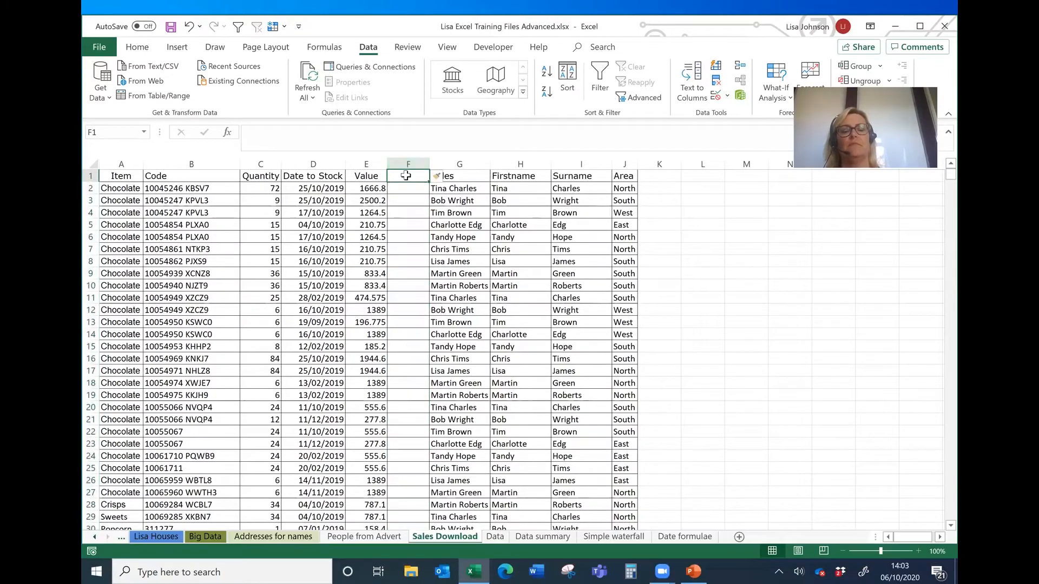
text(Total)
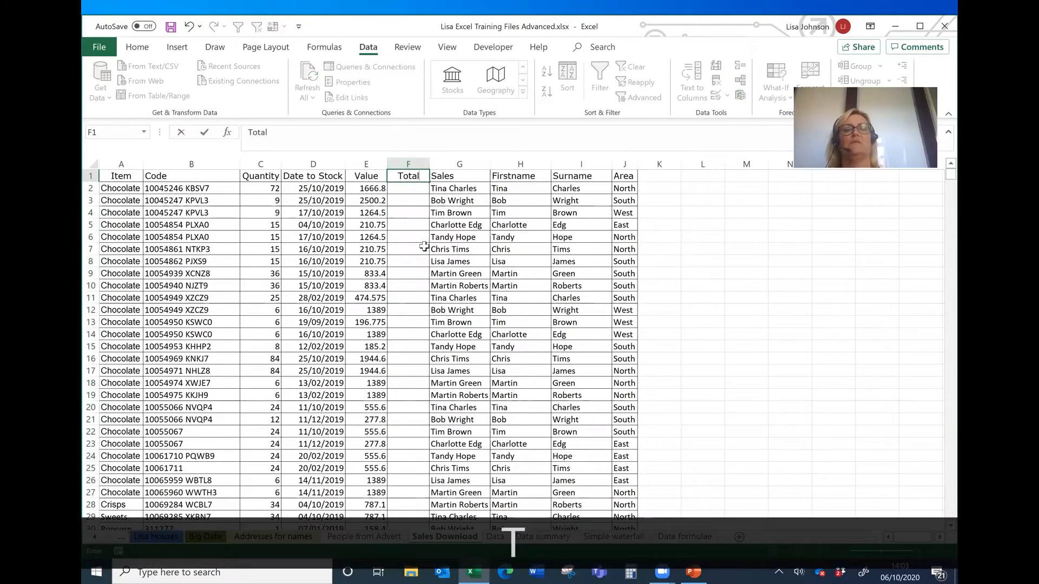
Step: Try the formula =C2*E2 in F2 to multiply Quantity by Value, and clear the cell again
click(401, 189)
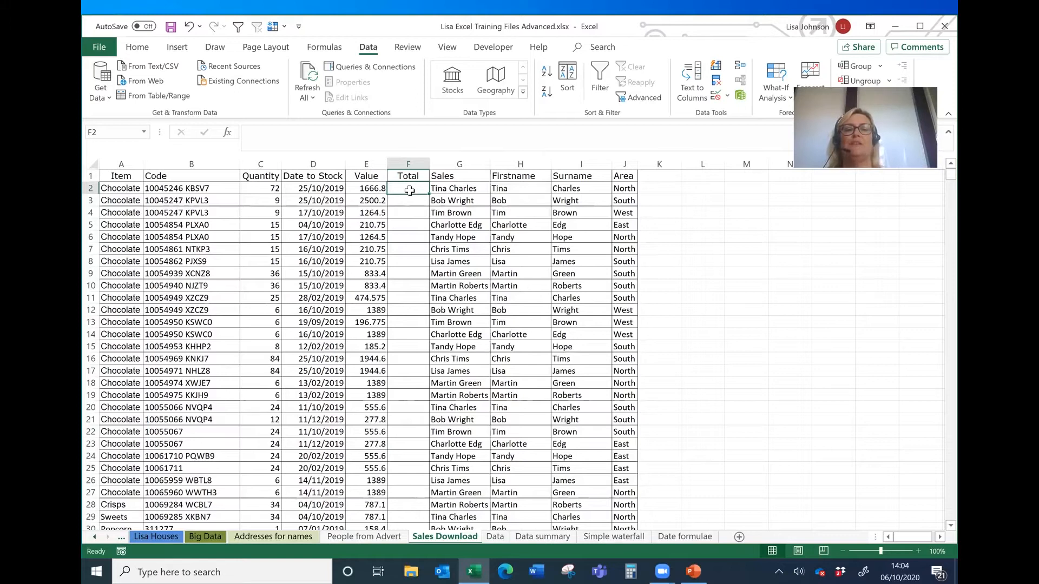
text(=)
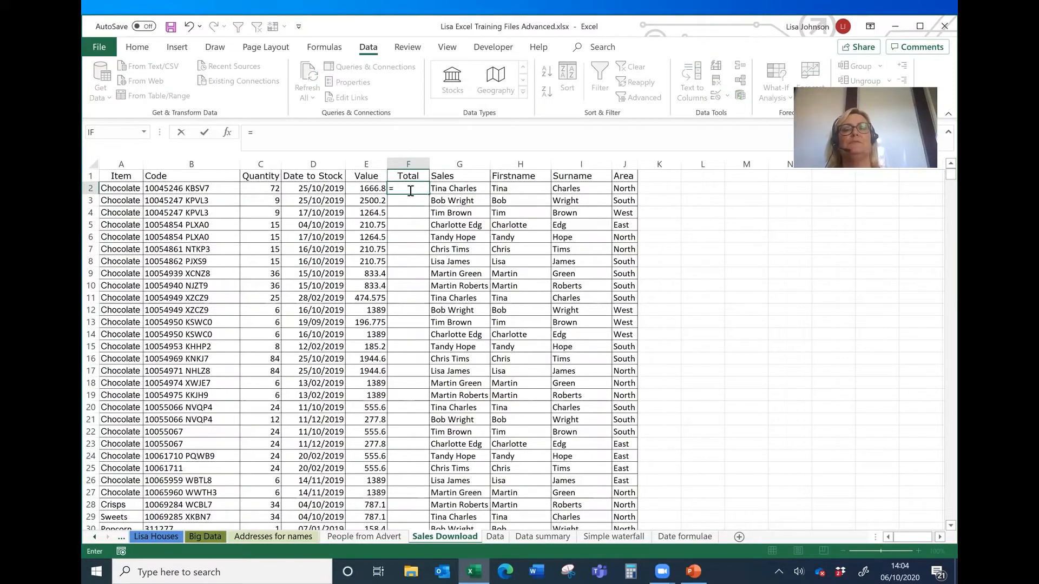
click(262, 190)
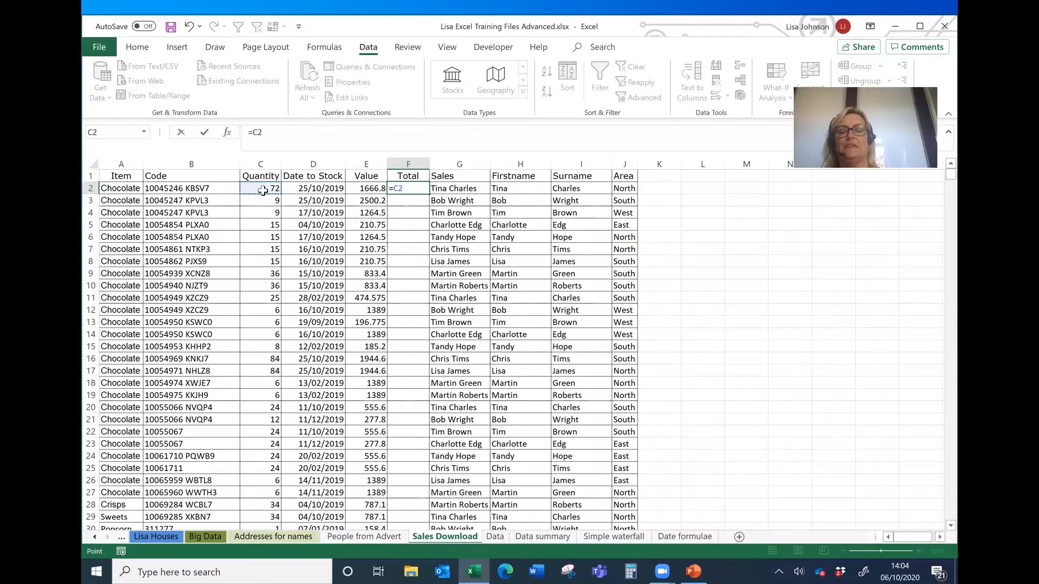
text(*)
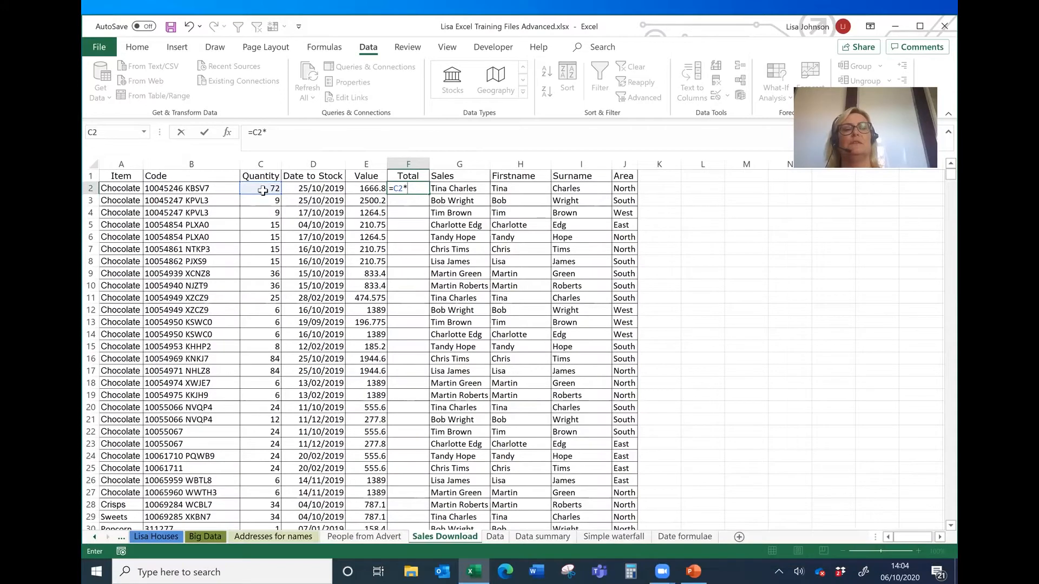
click(373, 190)
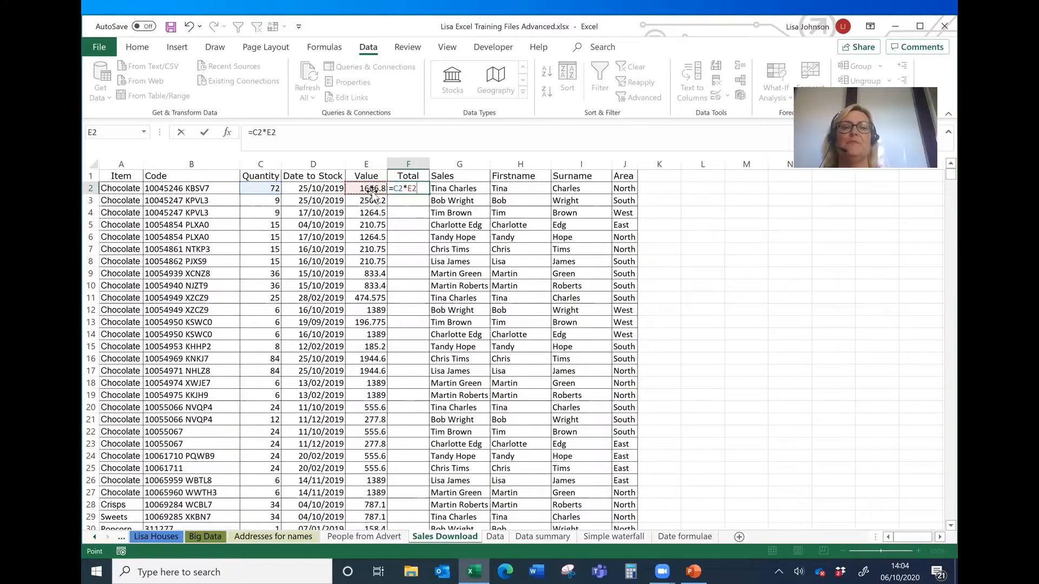
key(Return)
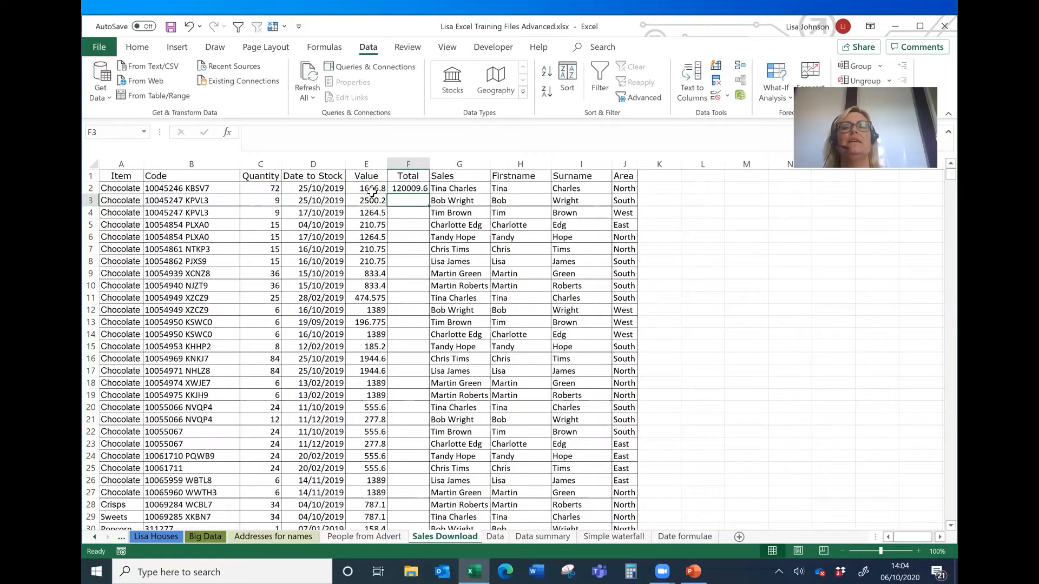
click(409, 189)
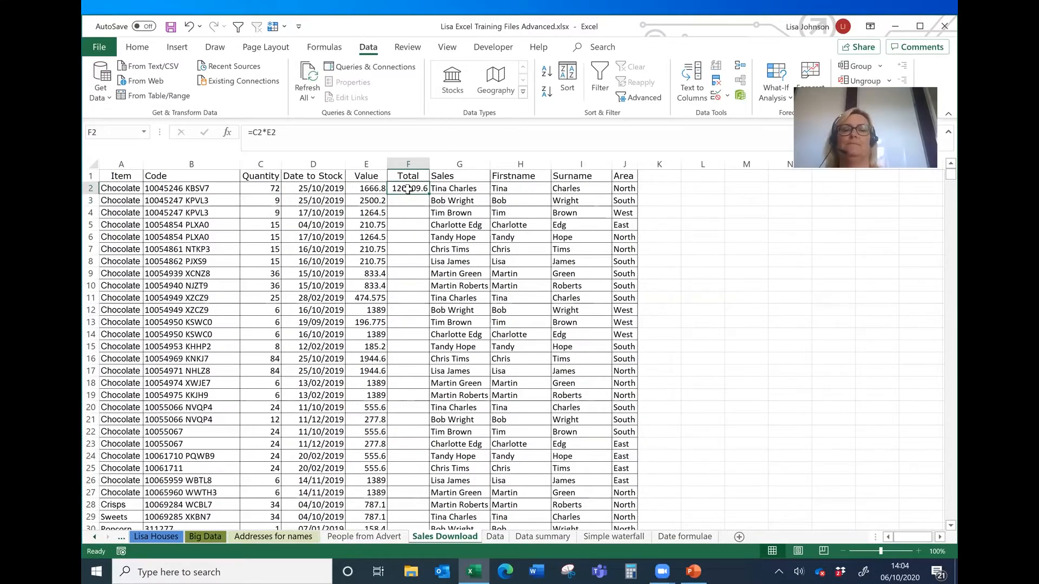
key(Delete)
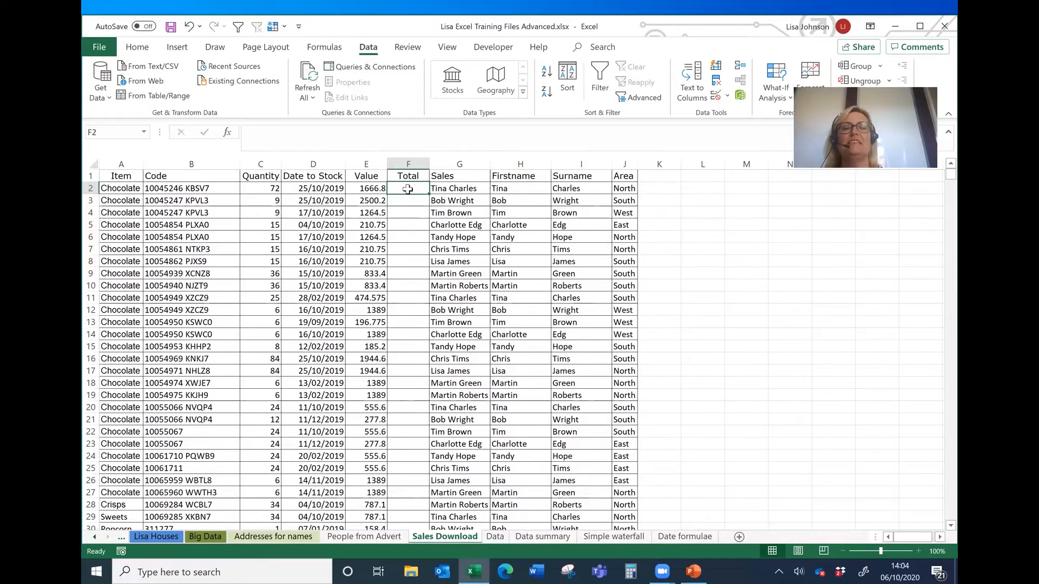
Step: Enter =C2*E2 in F2, keeping that cell selected, and fill the formula down the whole Total column
text(=)
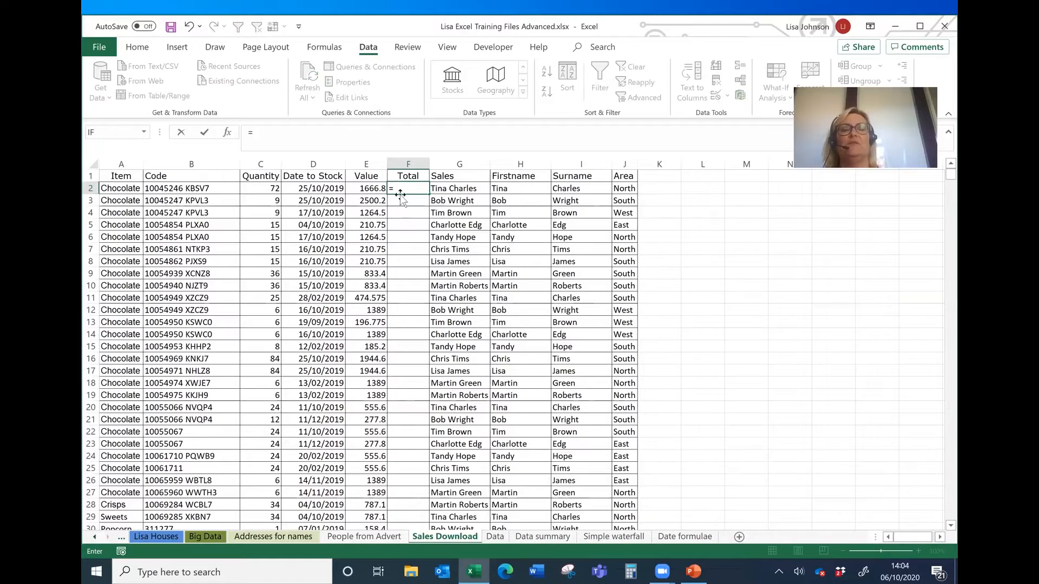
click(261, 189)
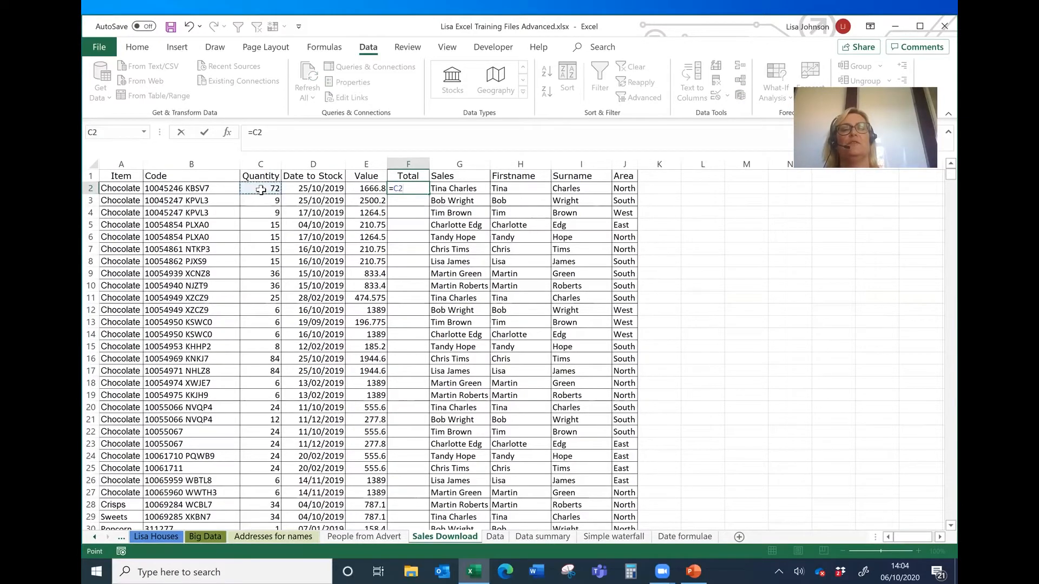
text(*)
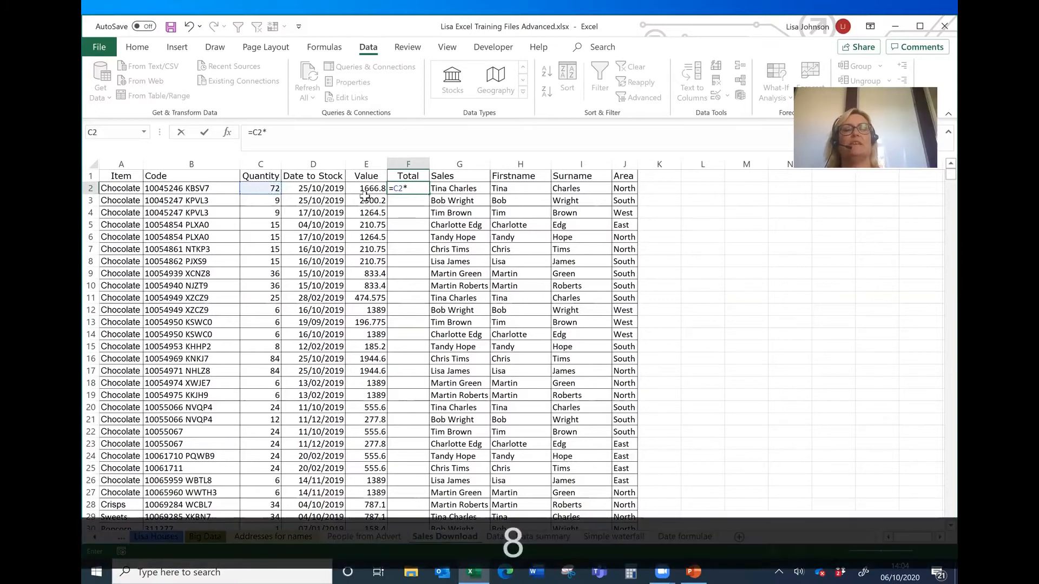
click(372, 189)
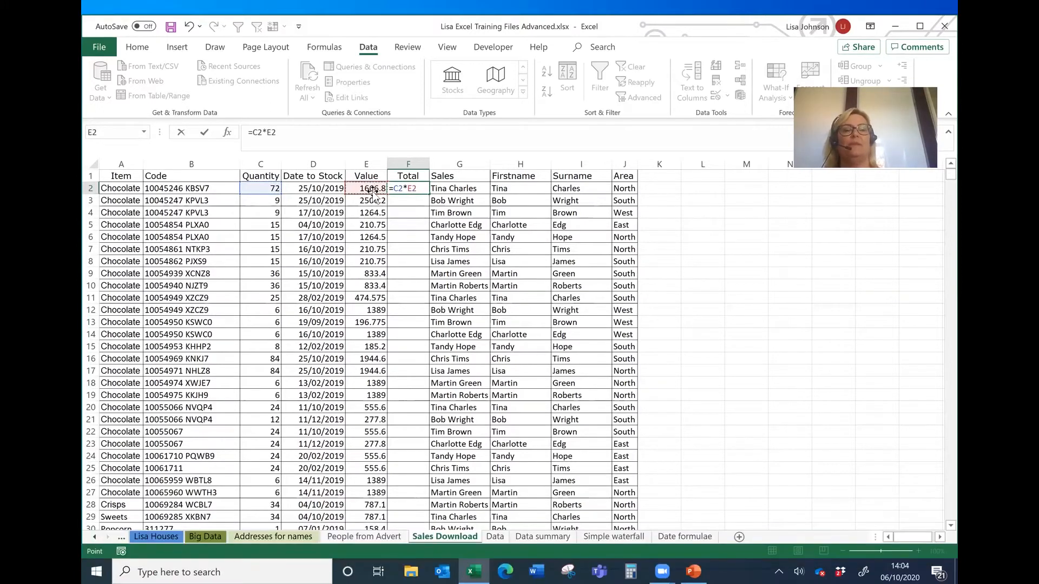
key(ctrl+Return)
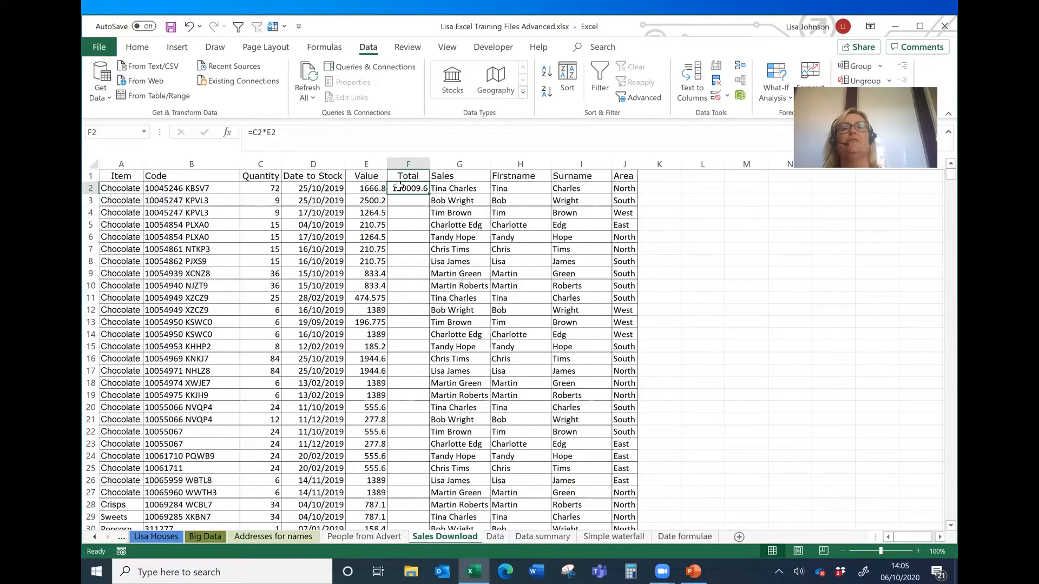
double_click(430, 196)
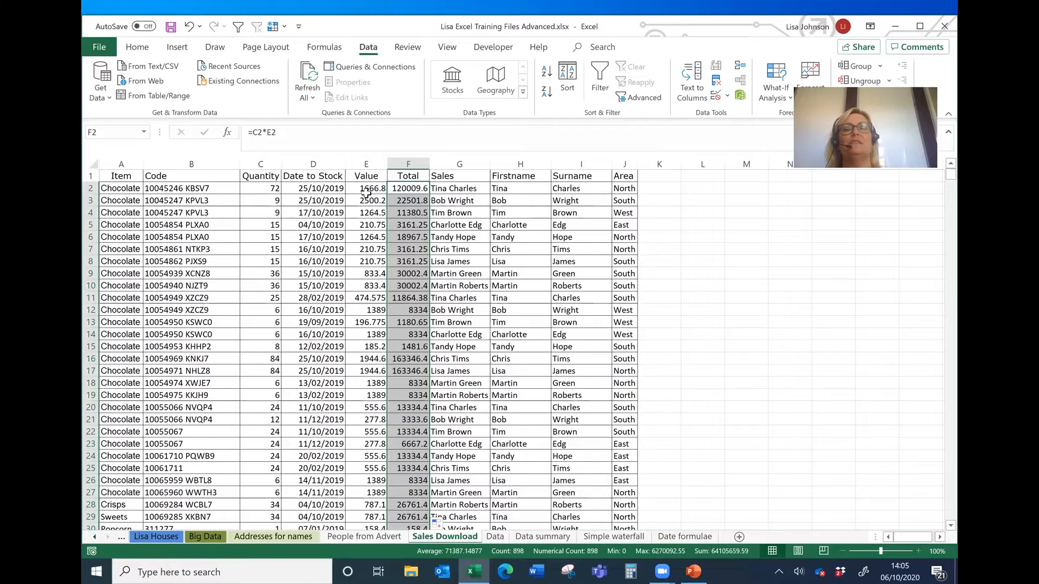
Step: Format the Value and Total columns as Currency and widen both columns equally so the full amounts fit
click(358, 237)
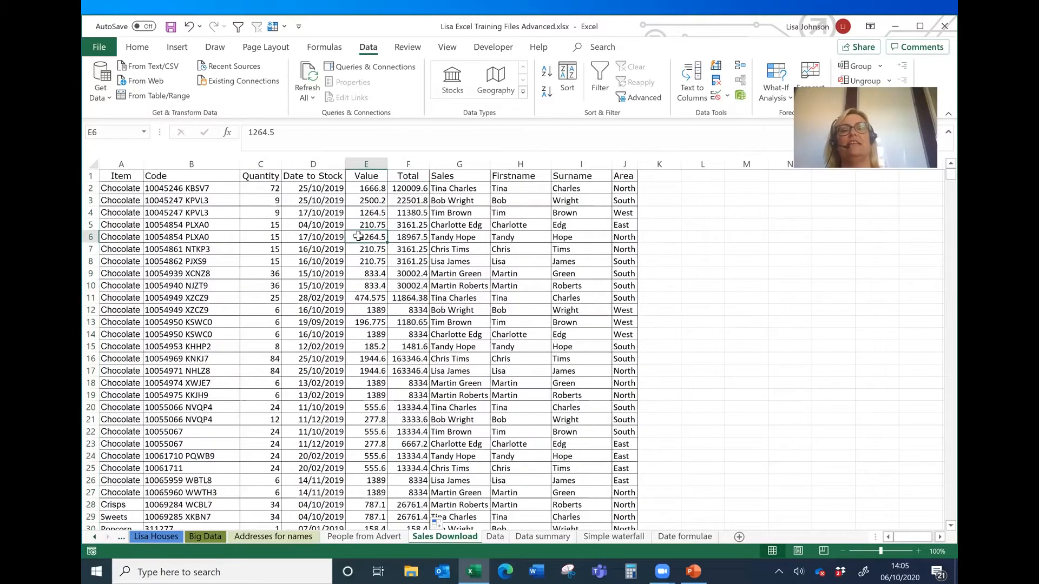
drag(359, 237, 411, 237)
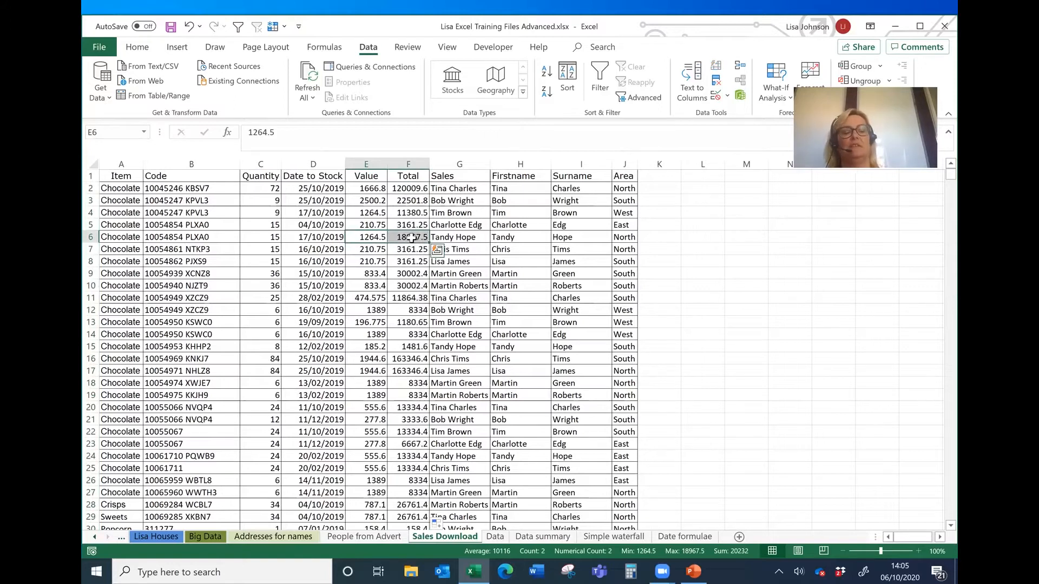
key(ctrl+space)
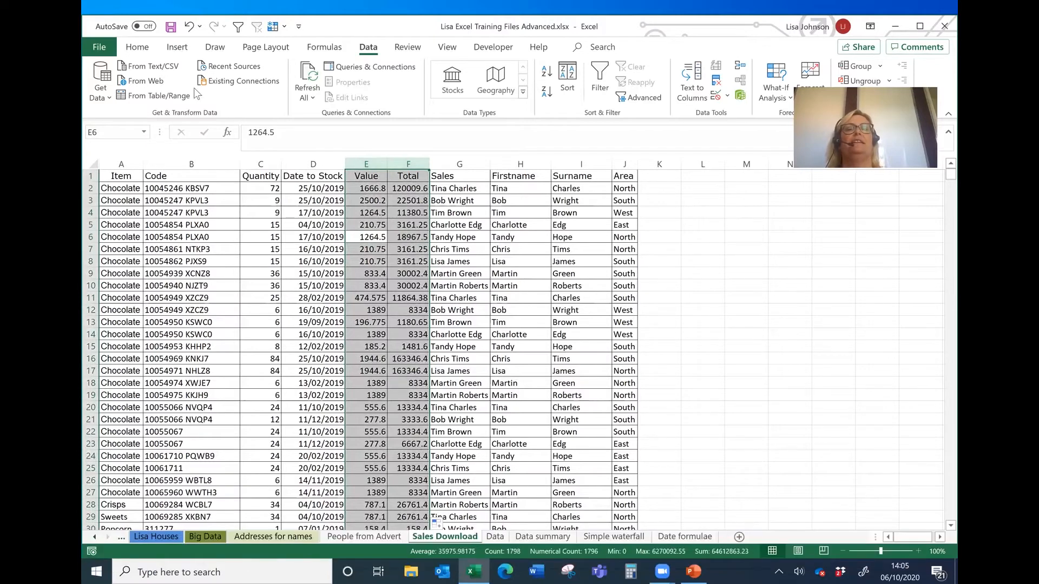
click(139, 48)
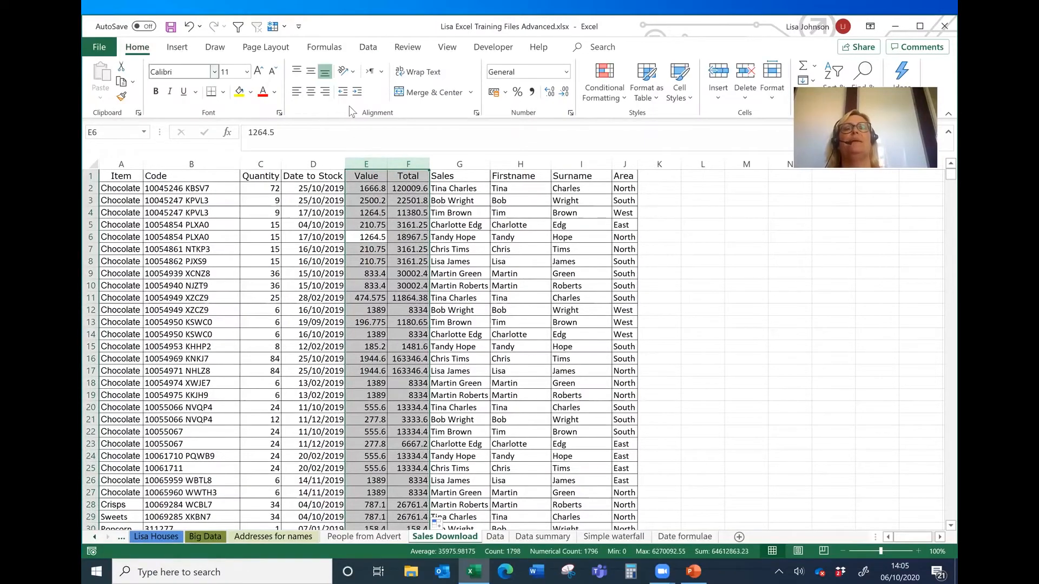
click(566, 72)
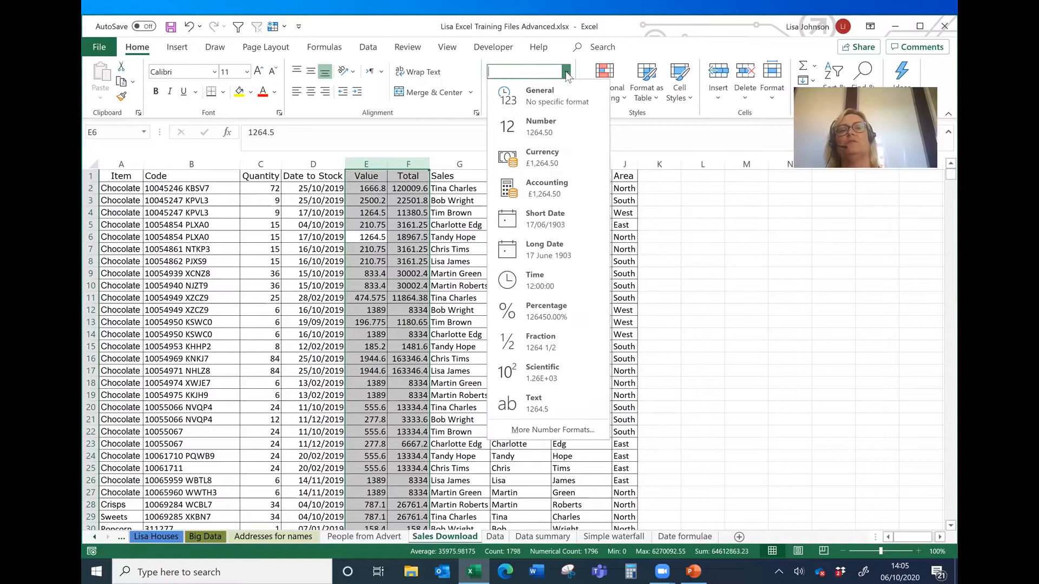
click(566, 70)
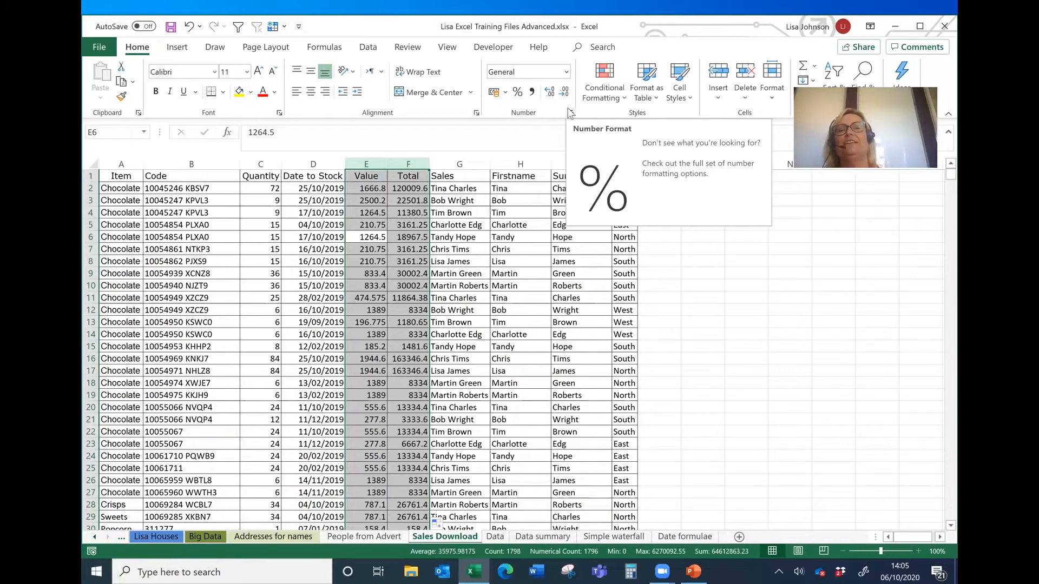
click(566, 71)
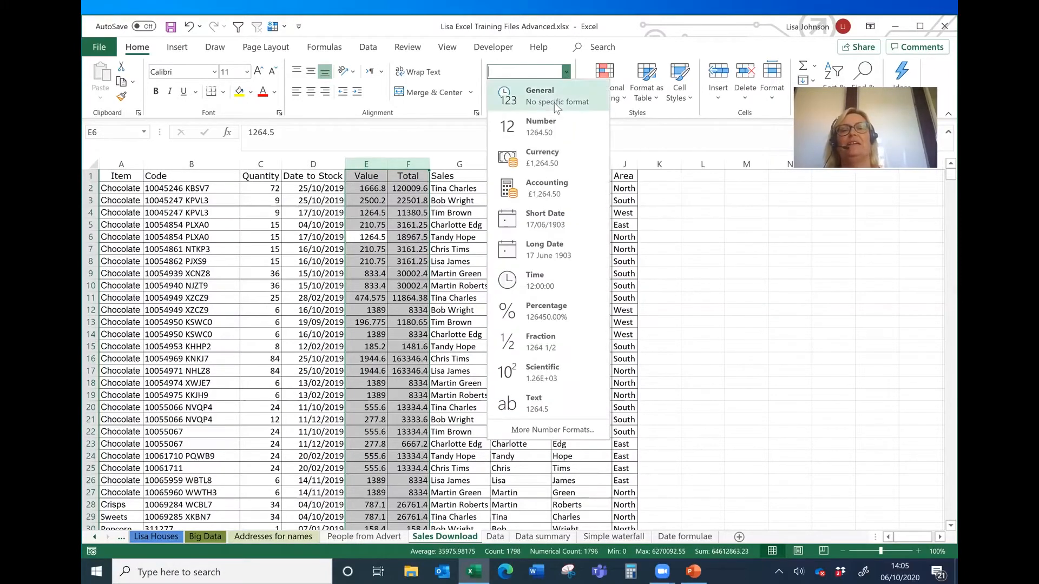
click(539, 163)
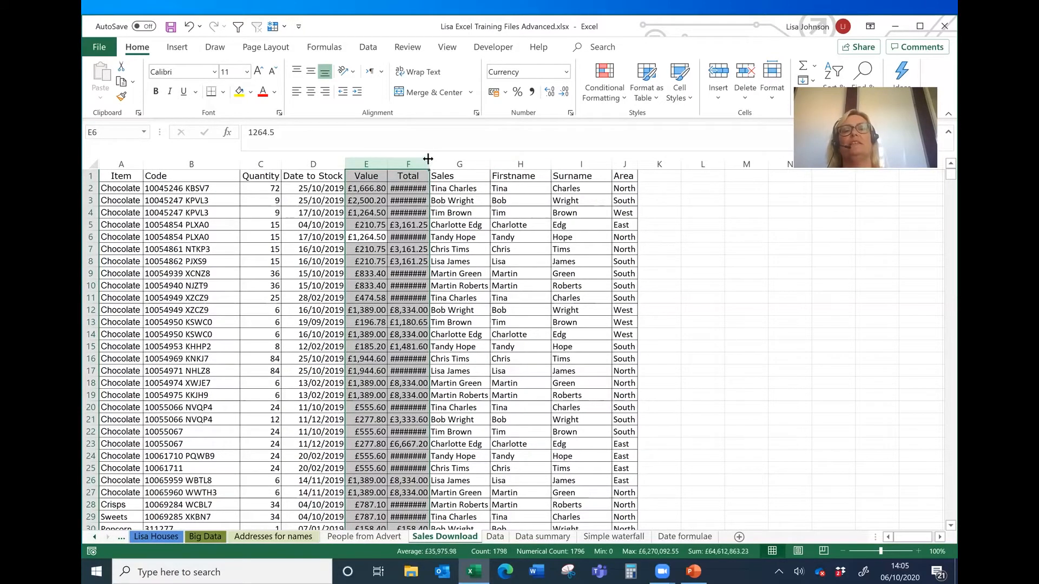
drag(428, 159, 459, 158)
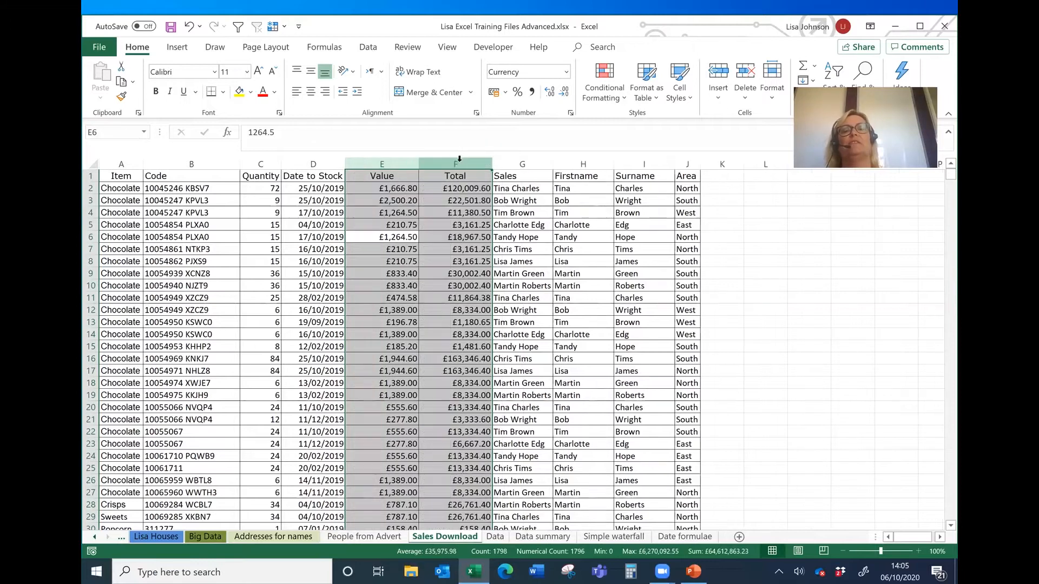
click(563, 303)
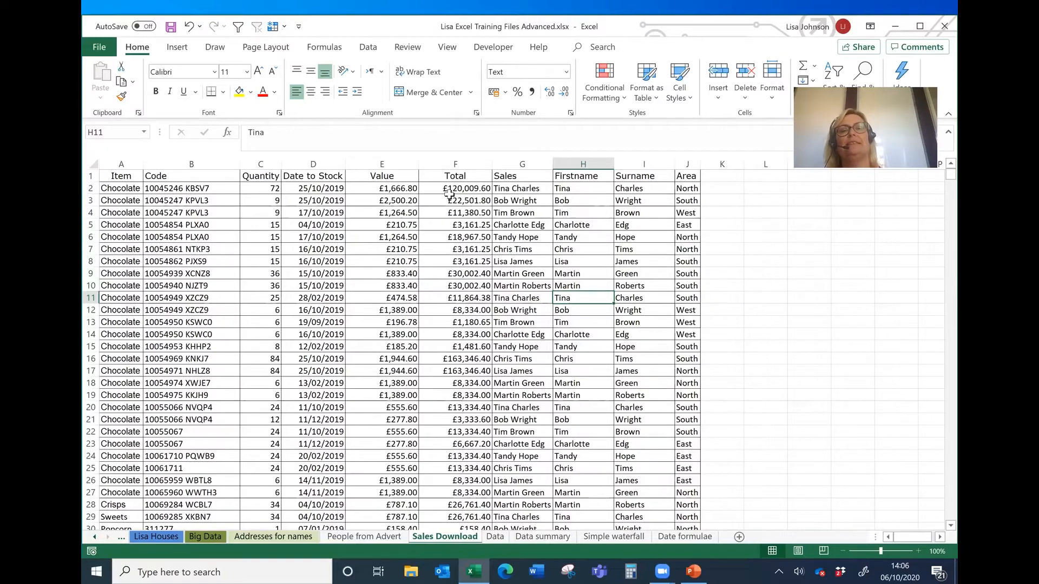
Step: Convert the sales data in A1:J899 into a table with headers, then deselect it by selecting a cell outside the table
click(455, 221)
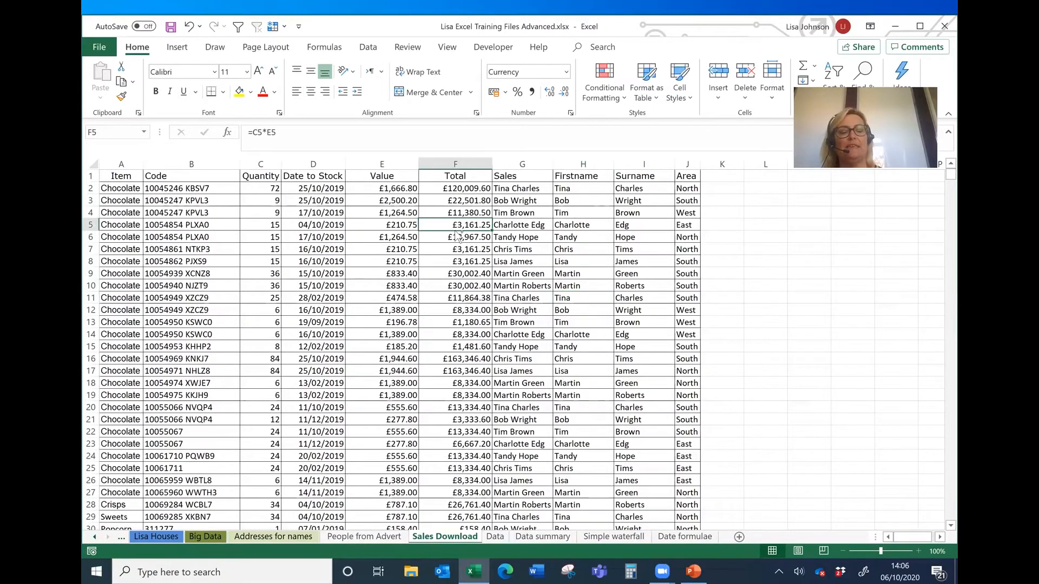
key(ctrl+t)
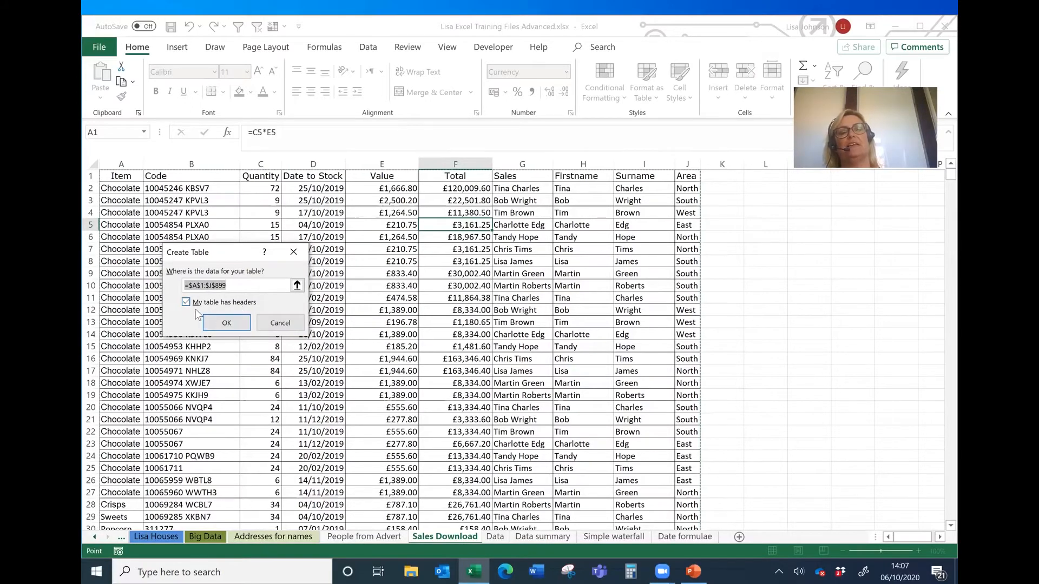
click(217, 323)
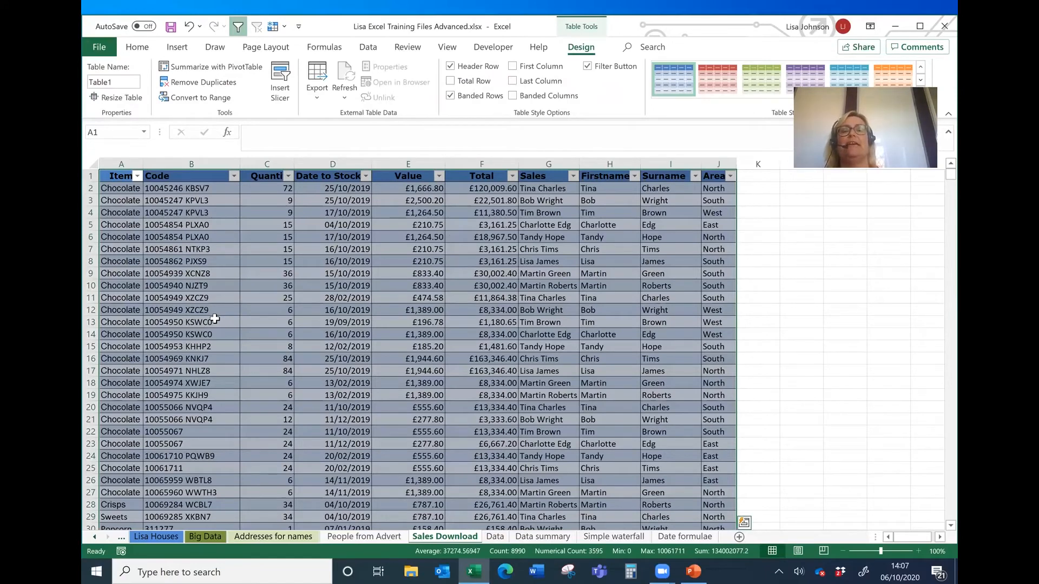
click(377, 283)
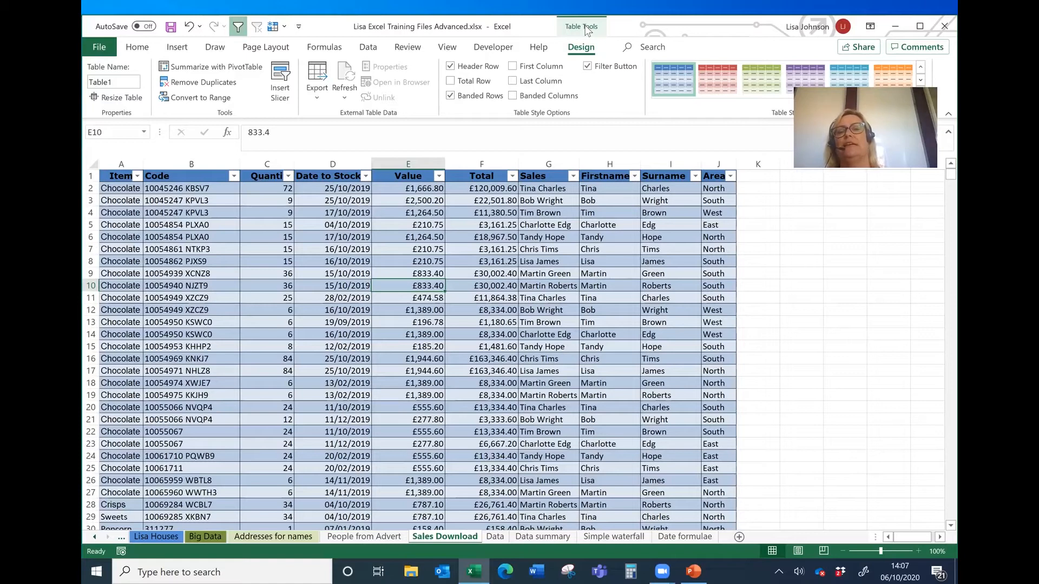
click(796, 263)
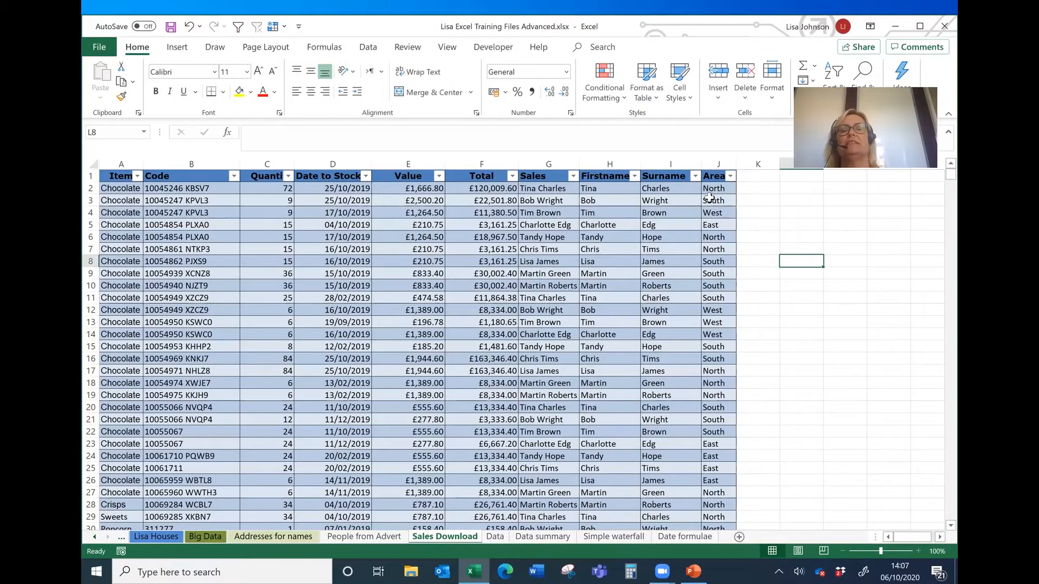
Step: Set the table's style to None from the Light styles to remove the coloured banding
click(550, 239)
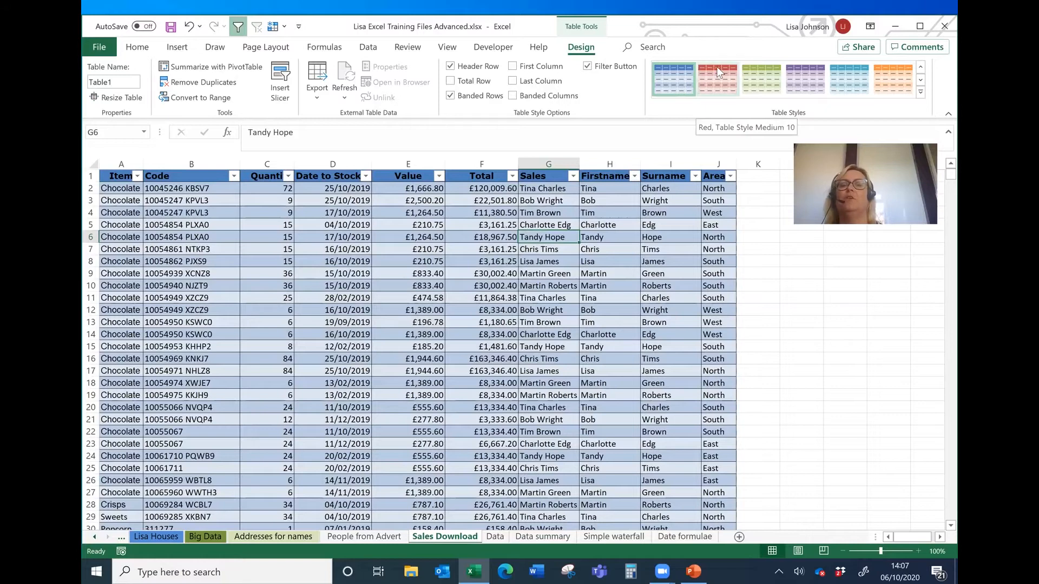
click(920, 94)
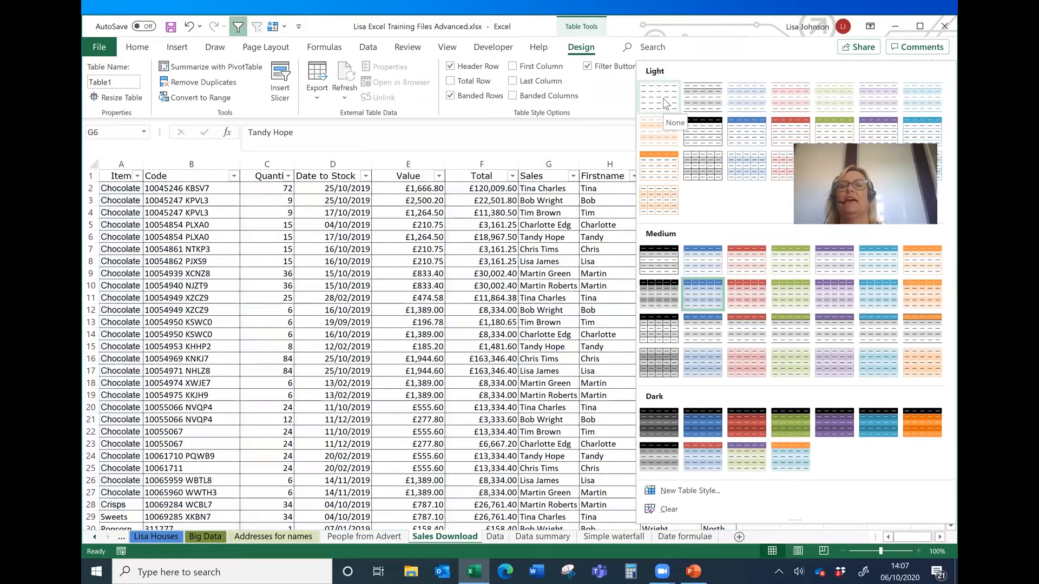
click(663, 98)
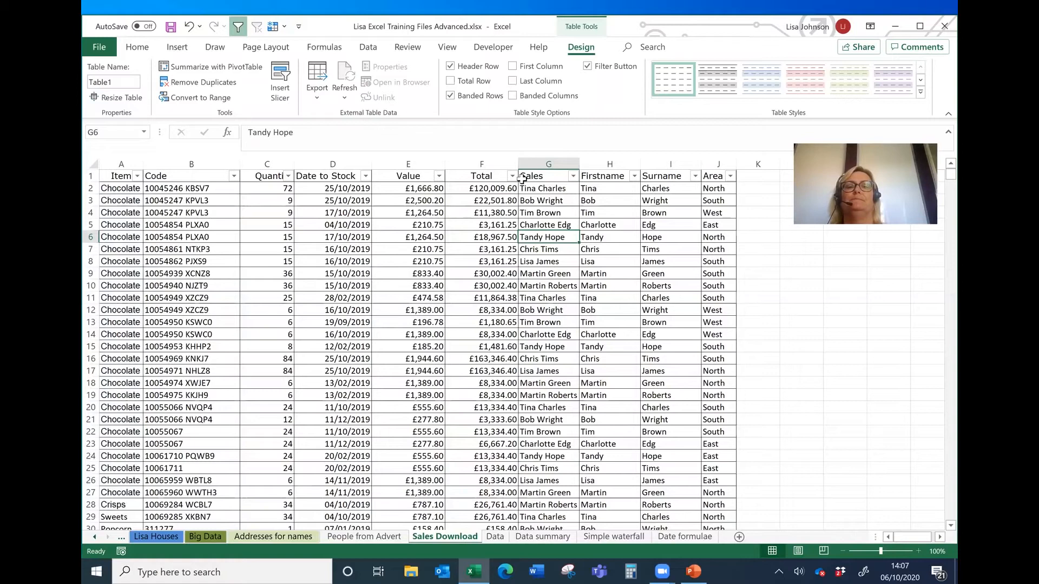
Step: With a Value cell in the table selected, look through the rows below and examine the column headings, returning to the first row
click(443, 212)
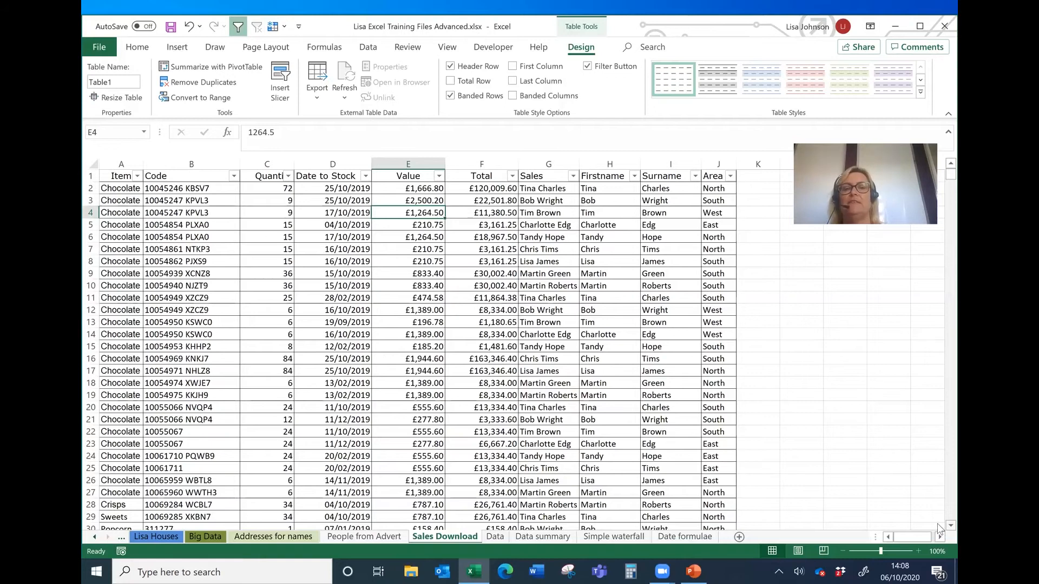
scroll(938, 529, down, 1)
scroll(938, 534, down, 1)
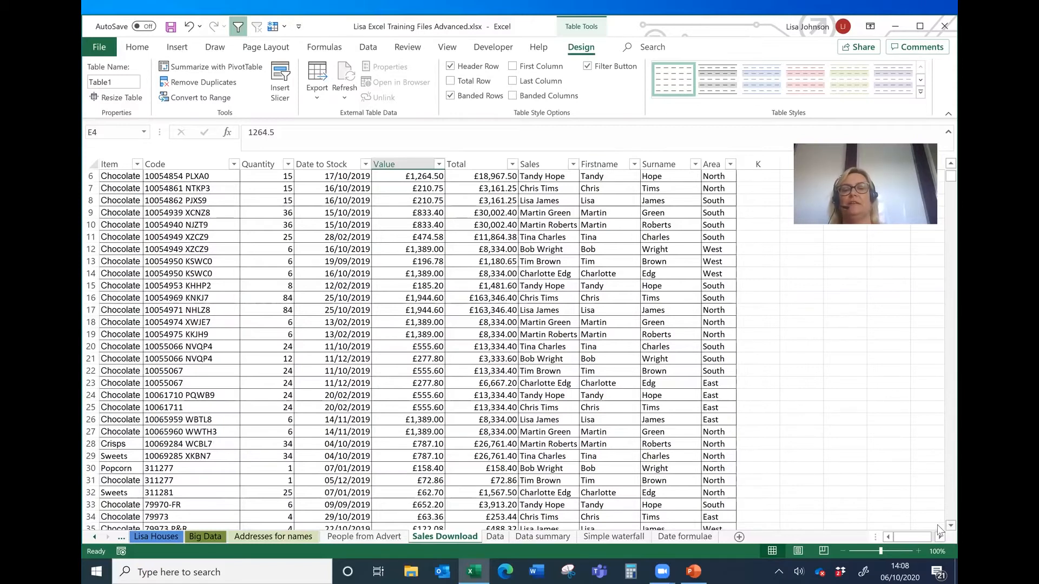
scroll(939, 528, down, 1)
scroll(937, 525, down, 1)
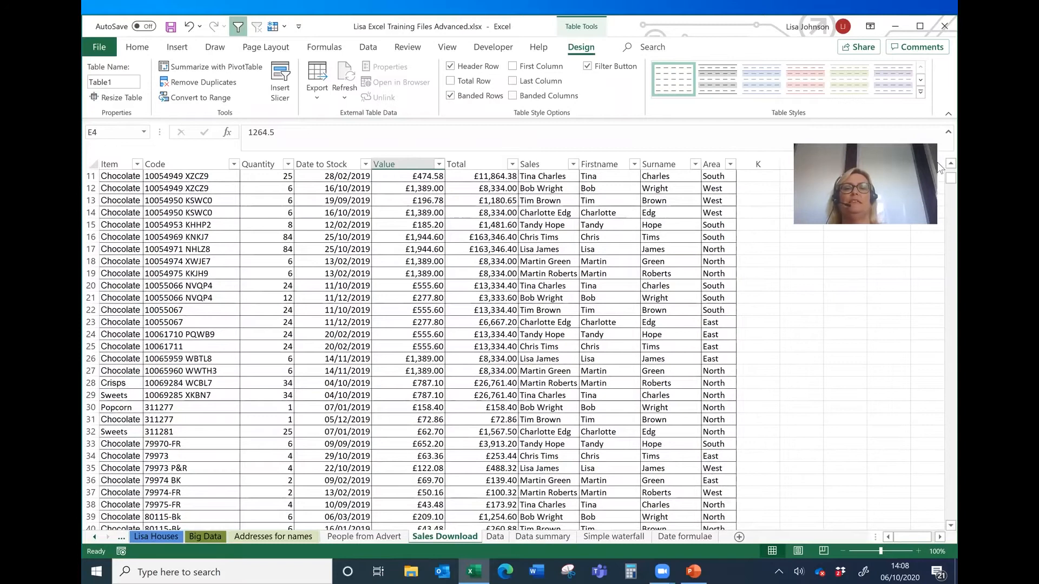
scroll(940, 168, up, 4)
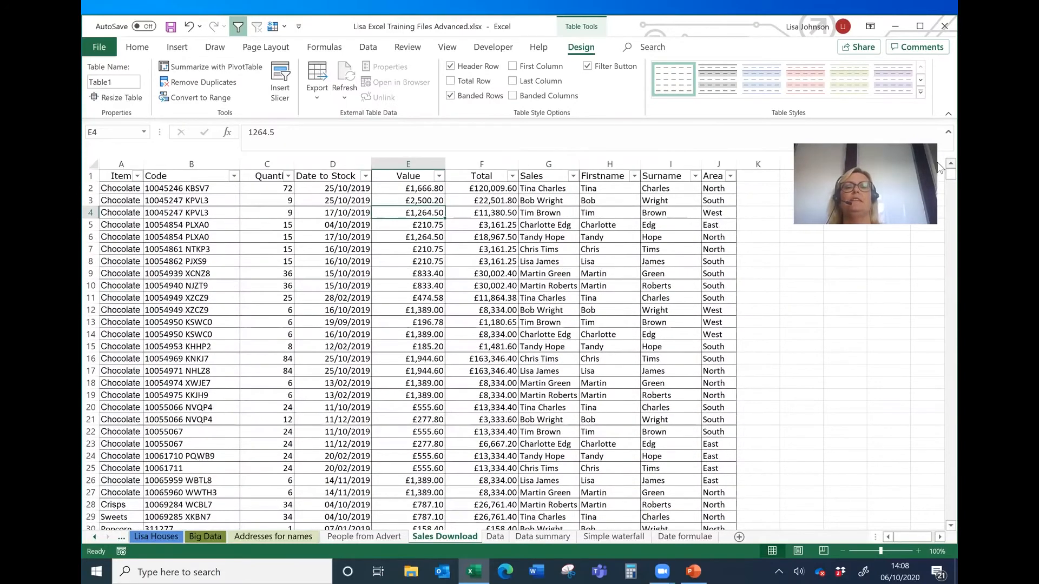
Step: Examine the sort and filter options of the Total and Date to Stock columns, including the date filters, without applying any
click(512, 177)
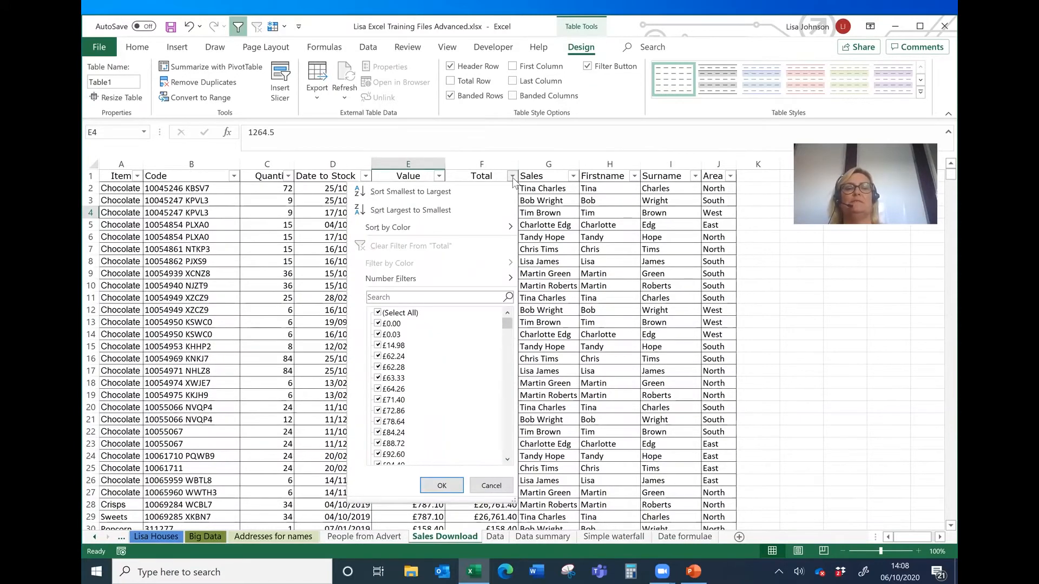
click(513, 179)
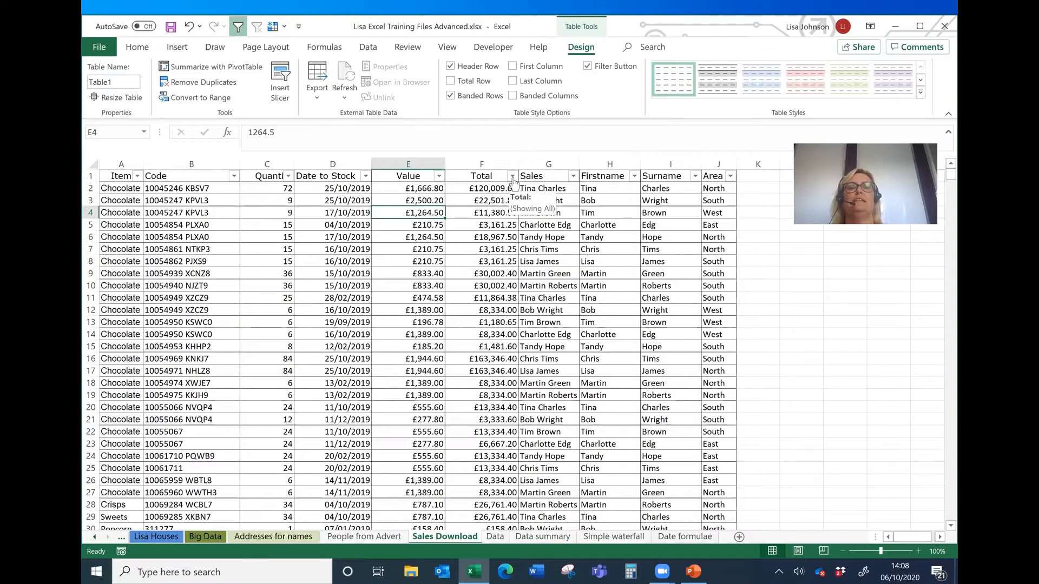
click(365, 176)
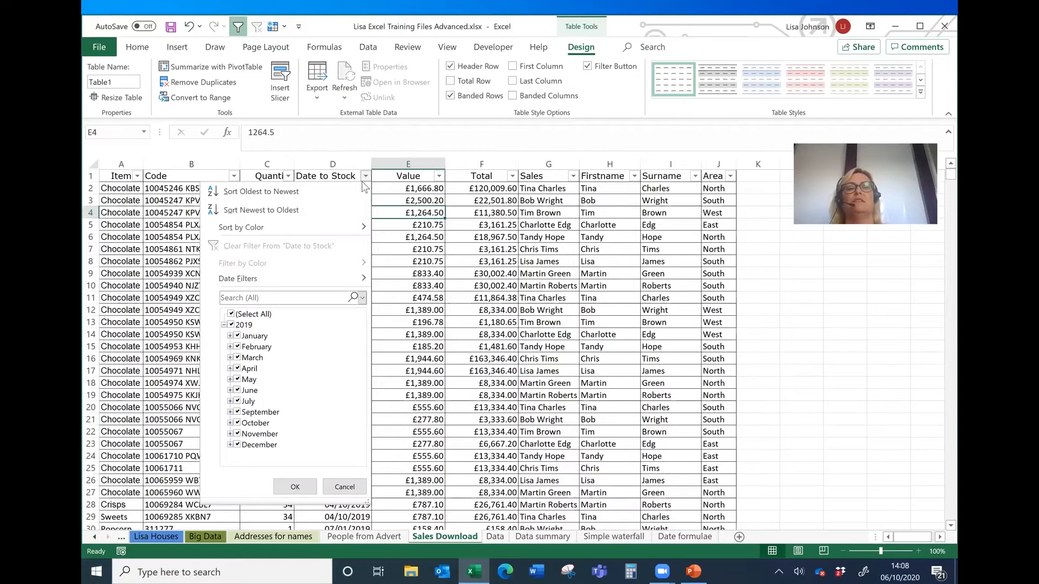
mouse_move(236, 279)
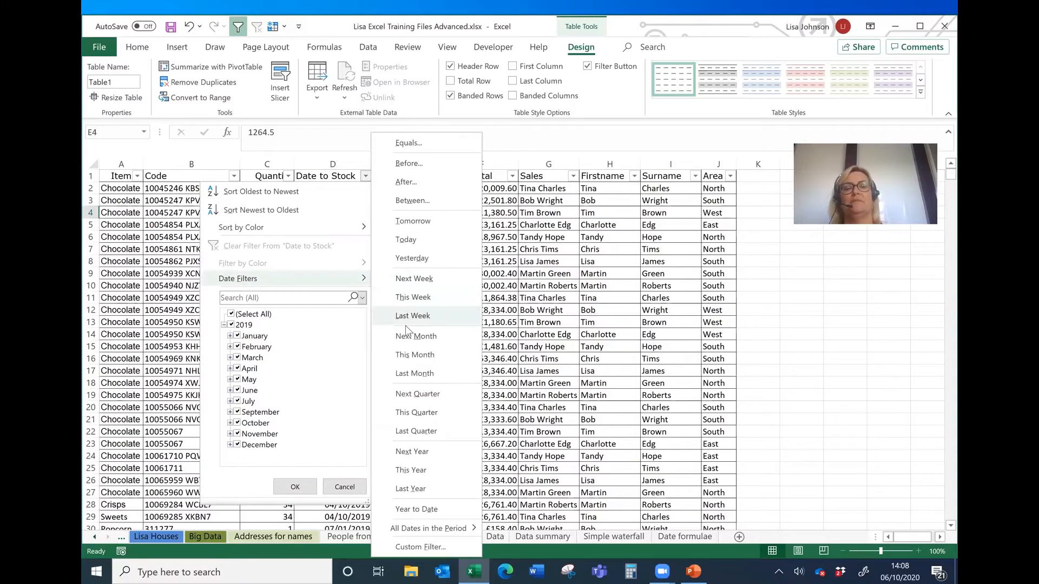
click(553, 293)
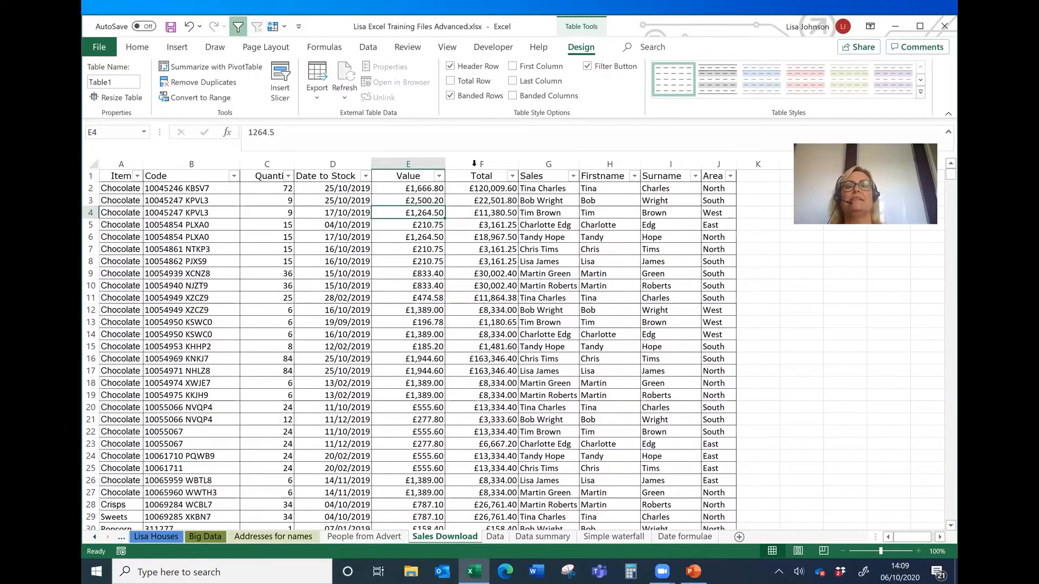
Step: Add a total row to the table and use Sum to total the Value column
click(451, 83)
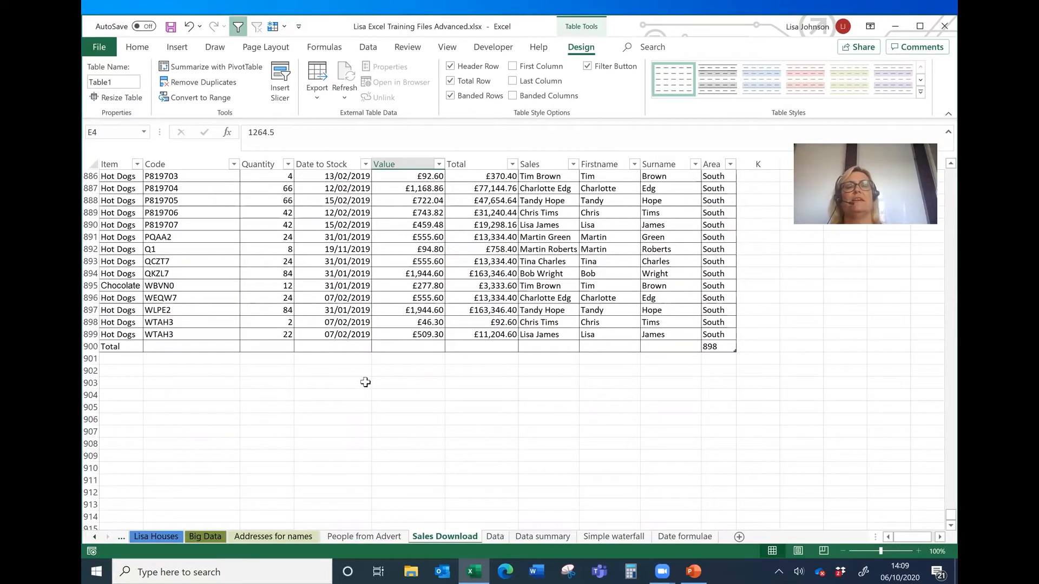
click(417, 343)
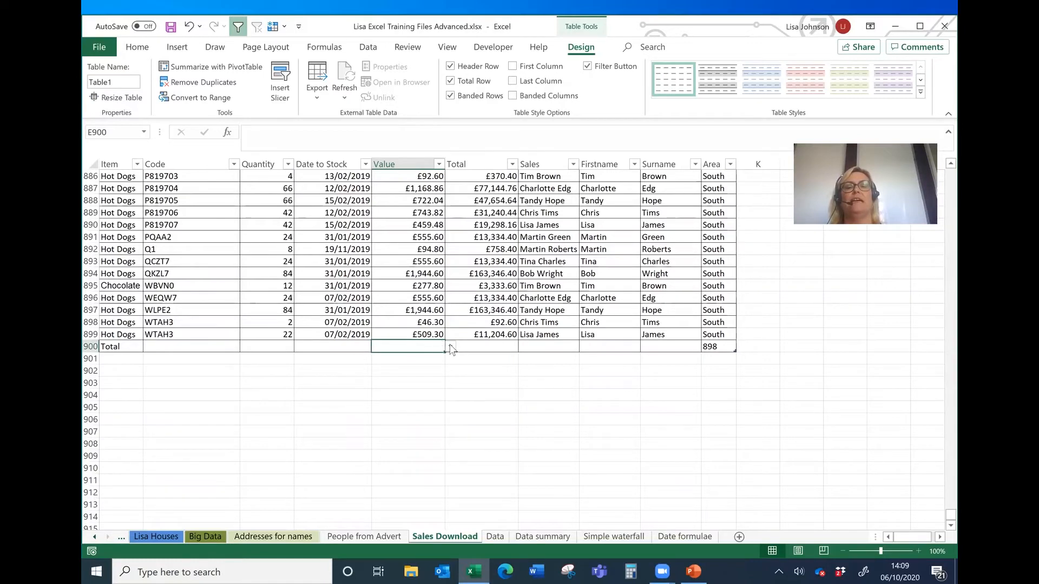
click(451, 347)
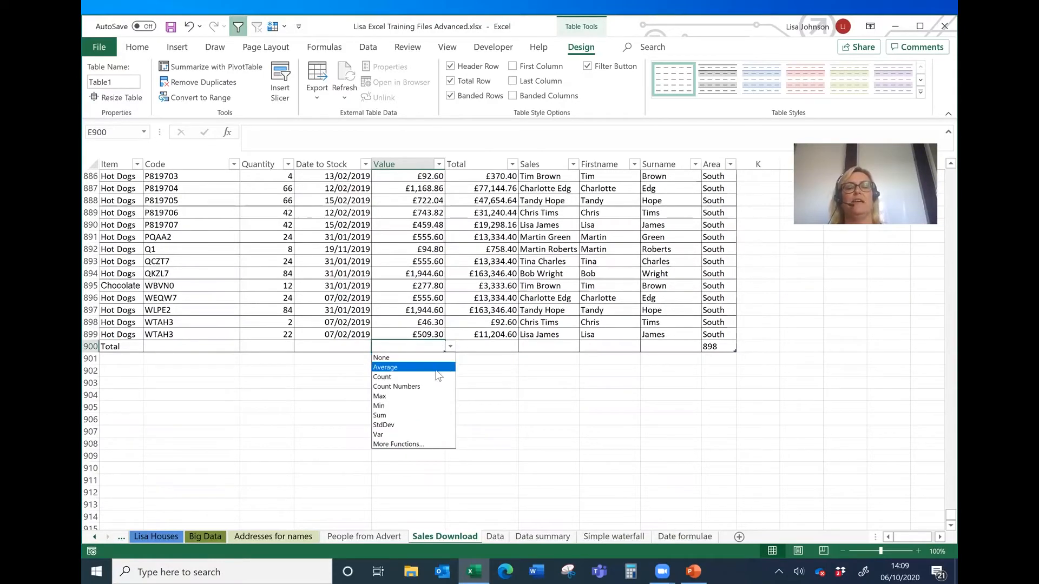
click(380, 416)
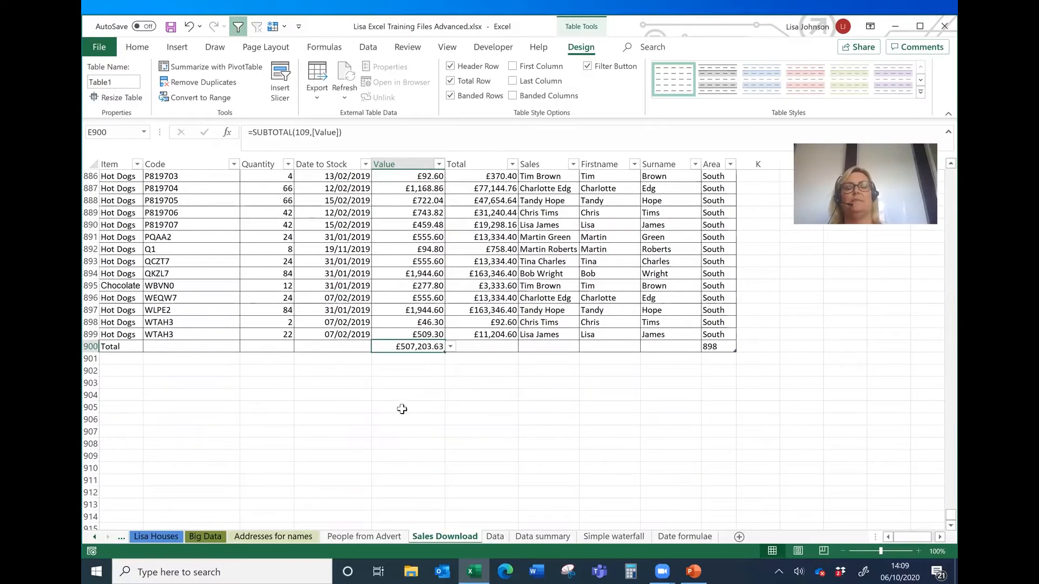
Step: Use Sum in the table's total row for the Total column
right_click(463, 349)
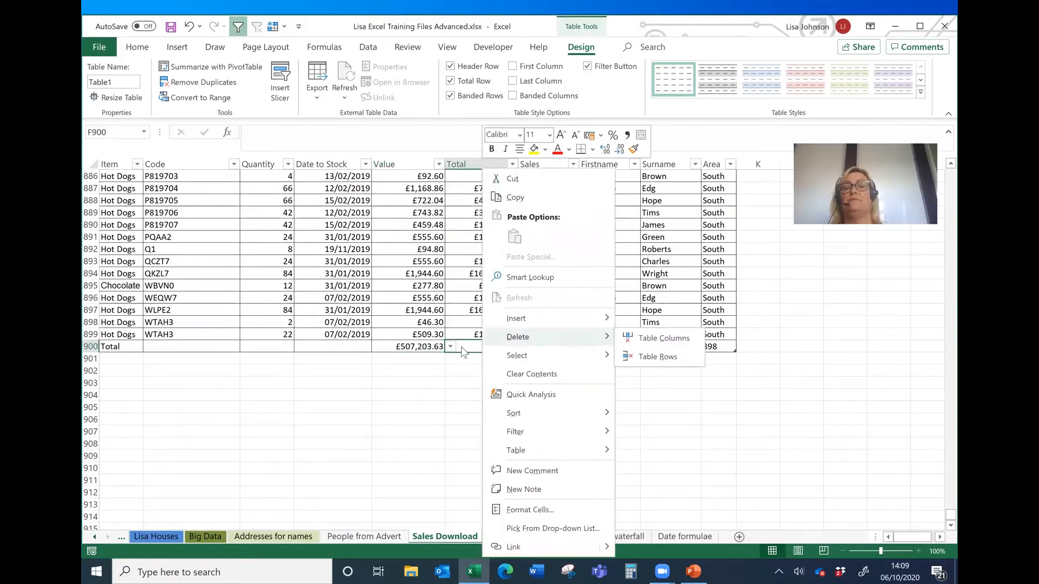
click(424, 343)
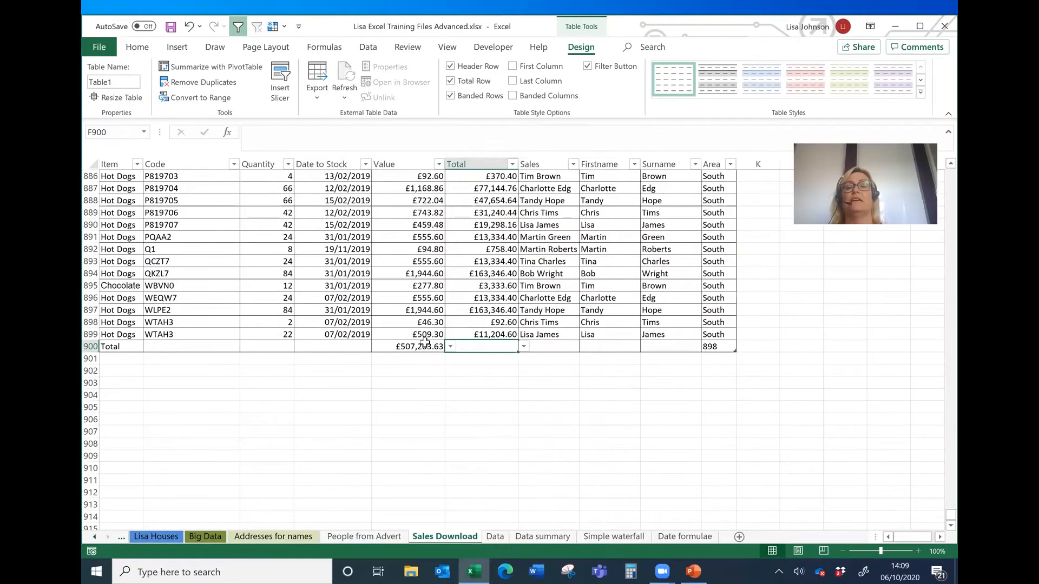
click(523, 347)
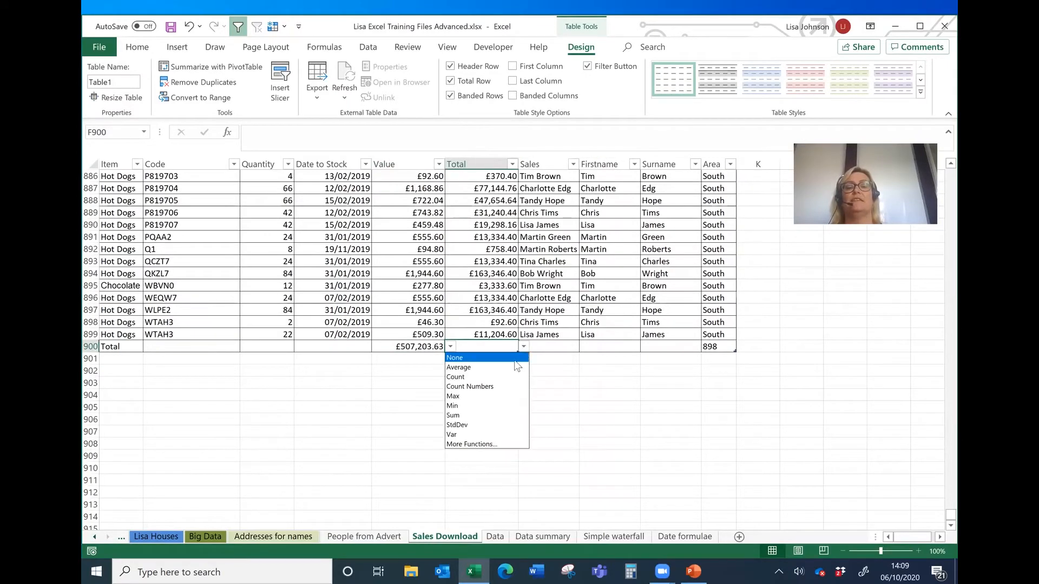
click(490, 416)
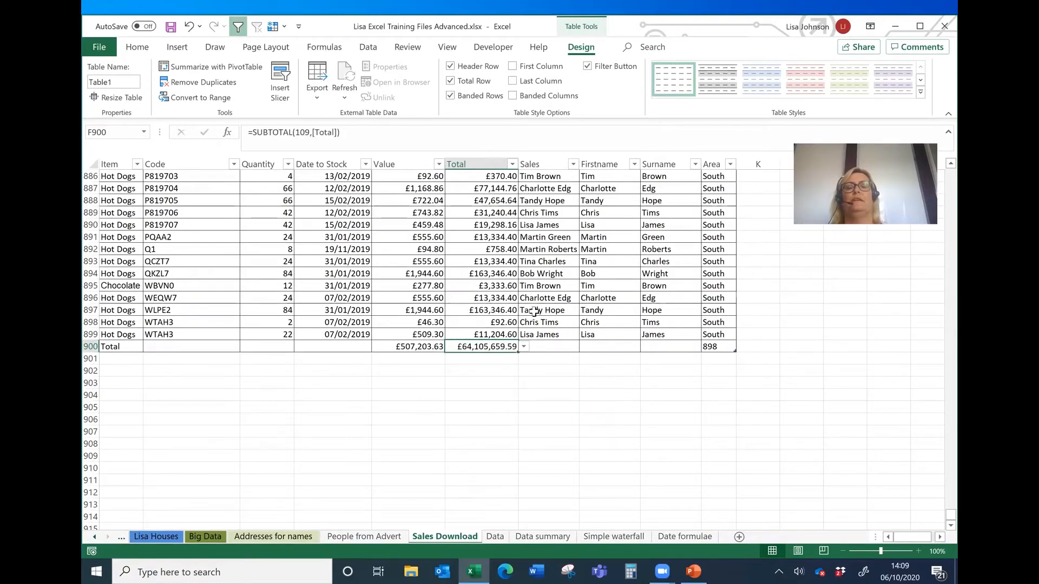
Step: Clear the Area column's count from the table's total row
click(711, 349)
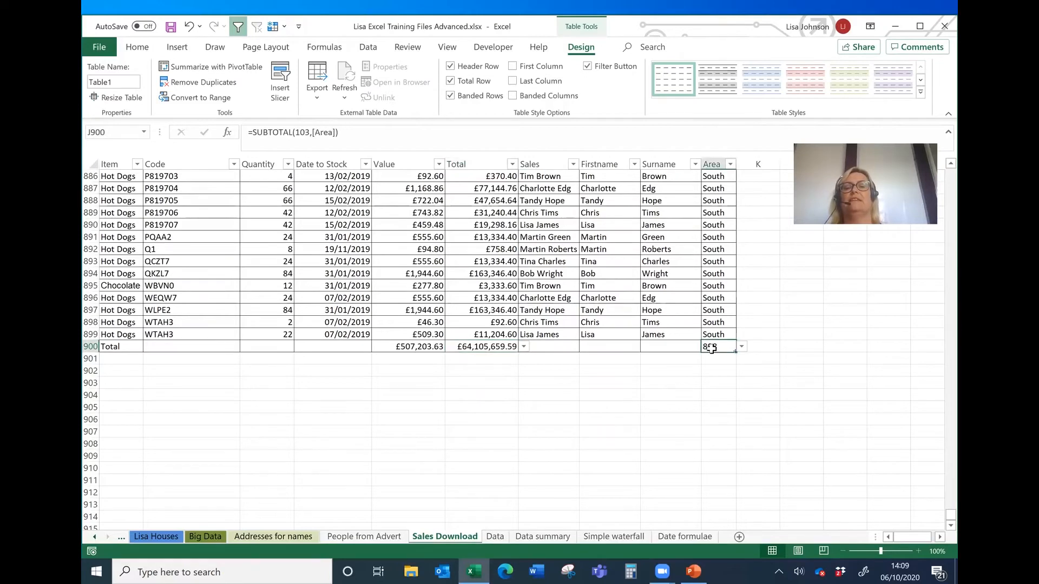
key(Delete)
click(629, 309)
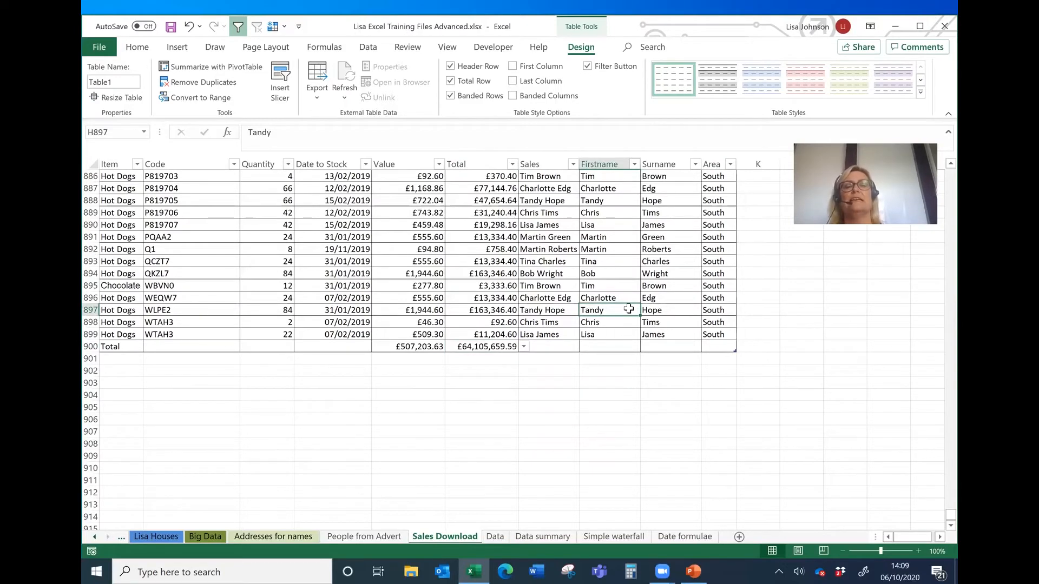
Step: Add a new record after the table's last data row with a Quantity of 21 and a Value of 10
click(708, 335)
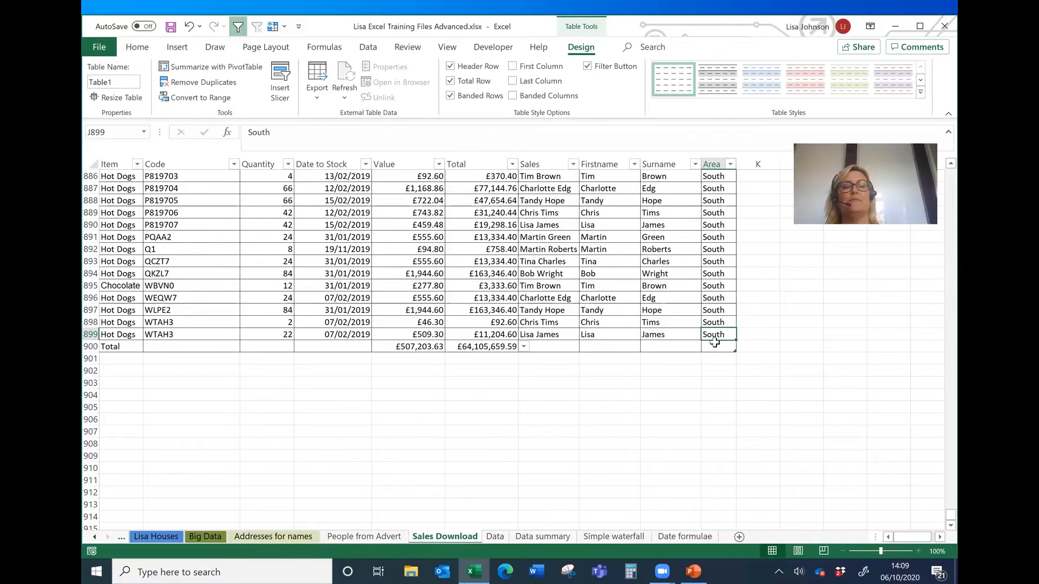
key(Tab)
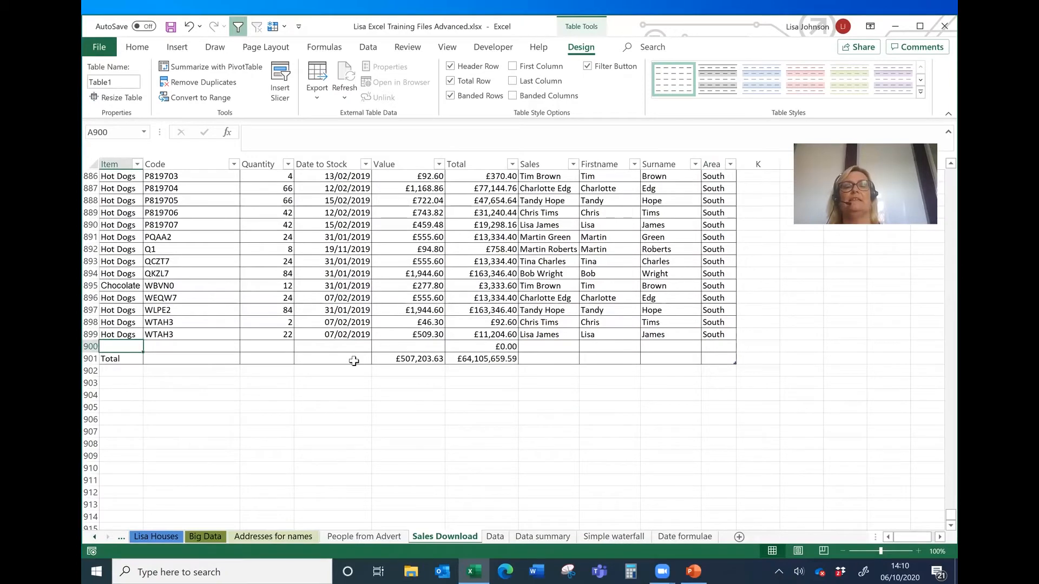
click(291, 346)
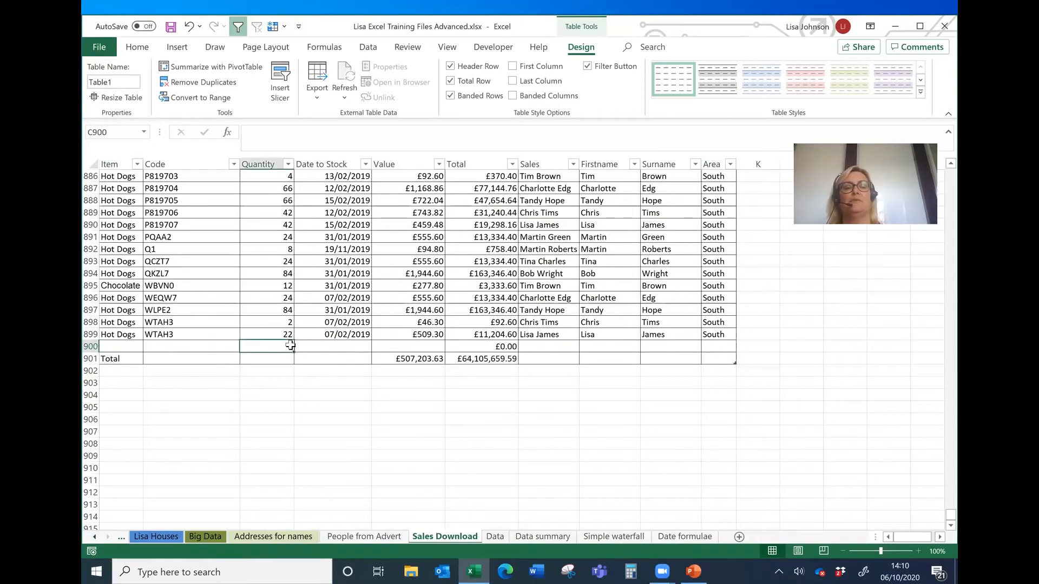
text(21)
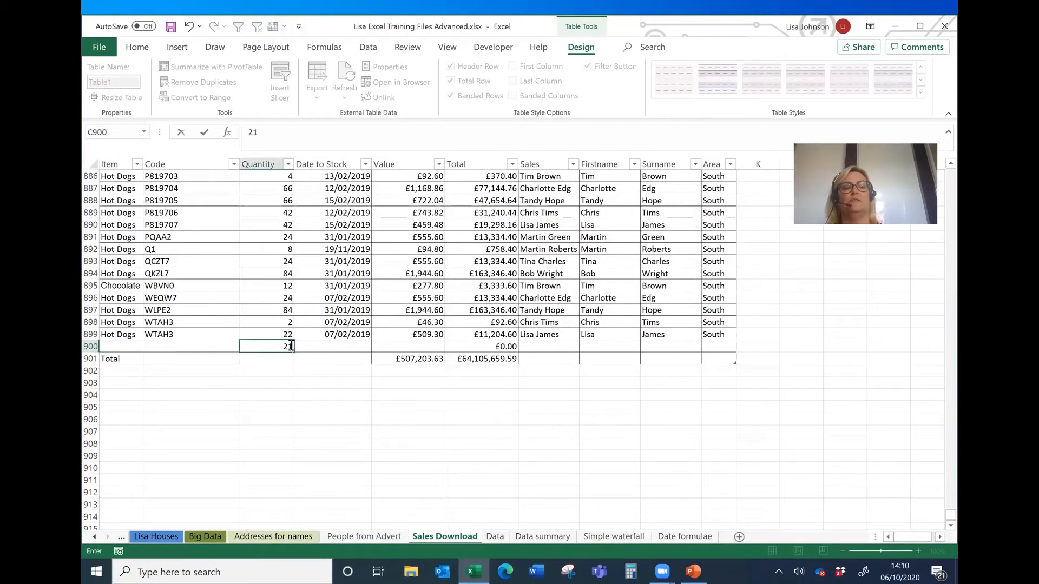
click(394, 346)
text(10)
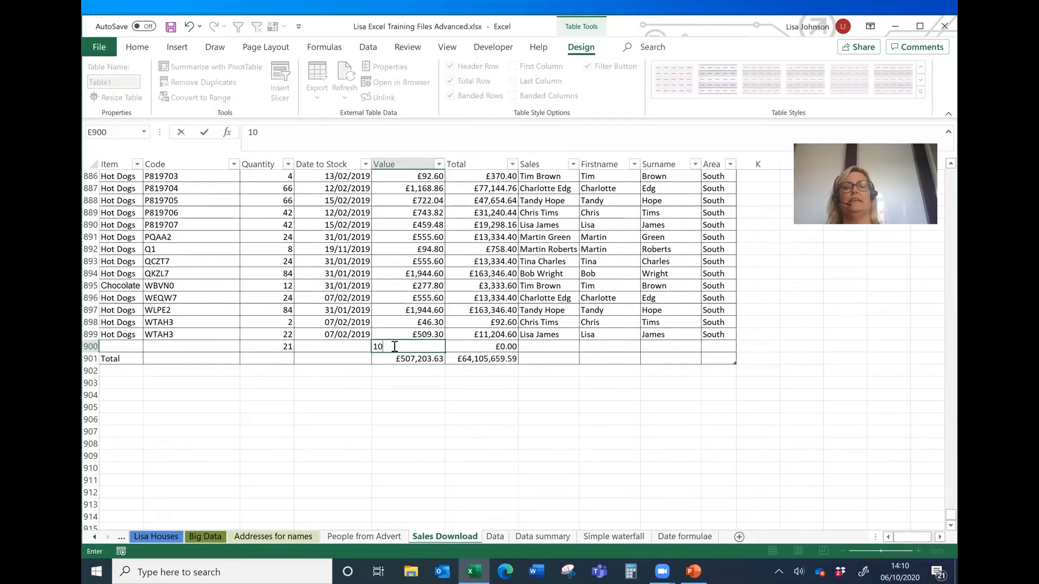
click(585, 346)
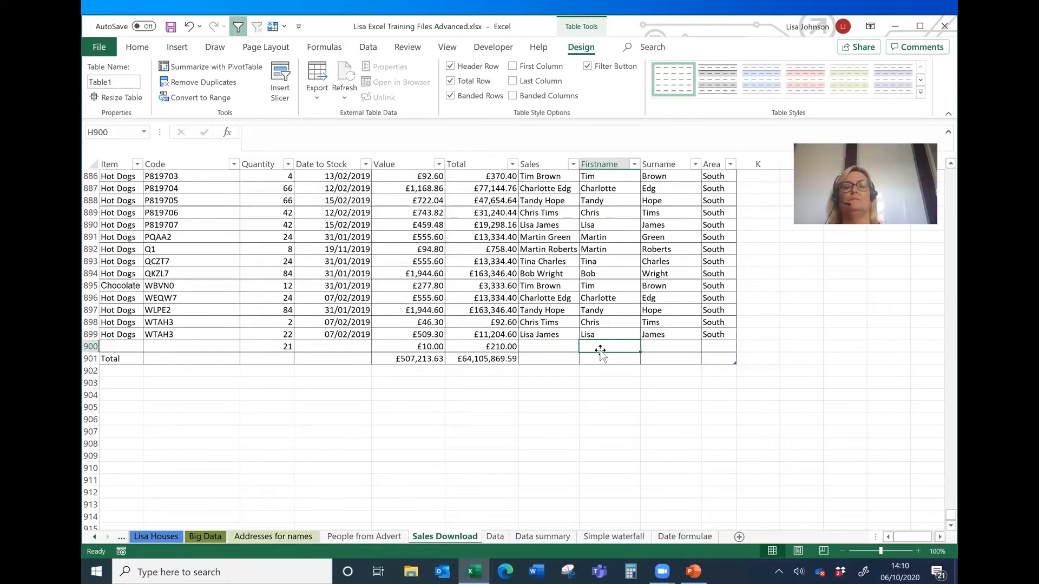
Step: Delete the newly added row 900 directly above the table's total row
click(90, 346)
right_click(91, 347)
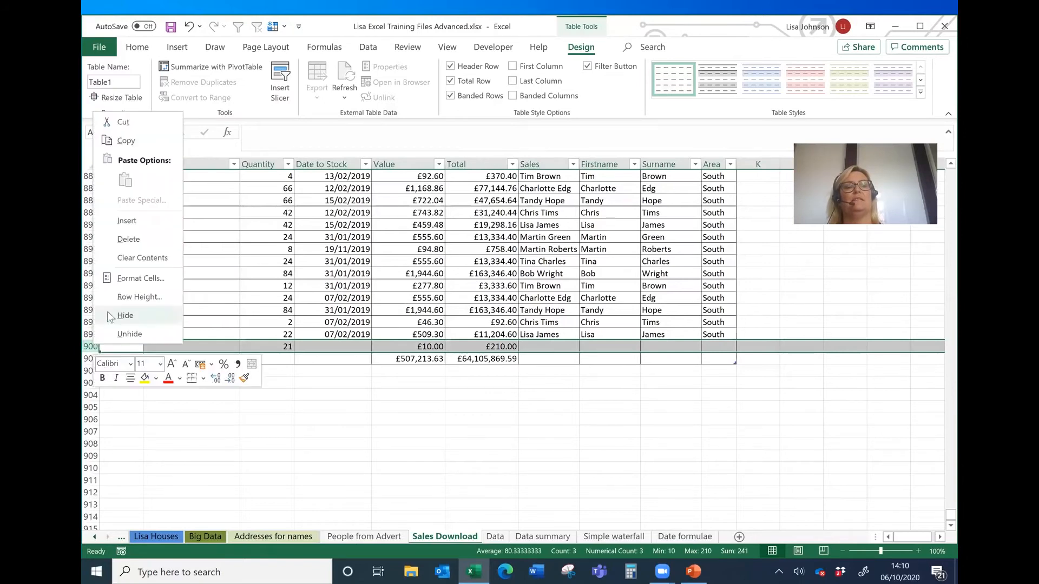
click(128, 239)
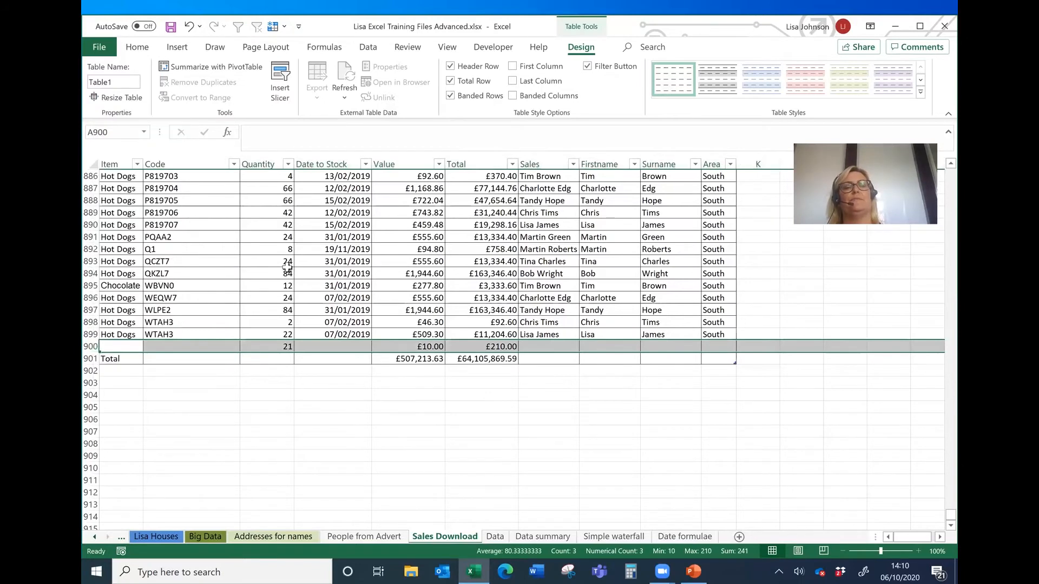
click(424, 261)
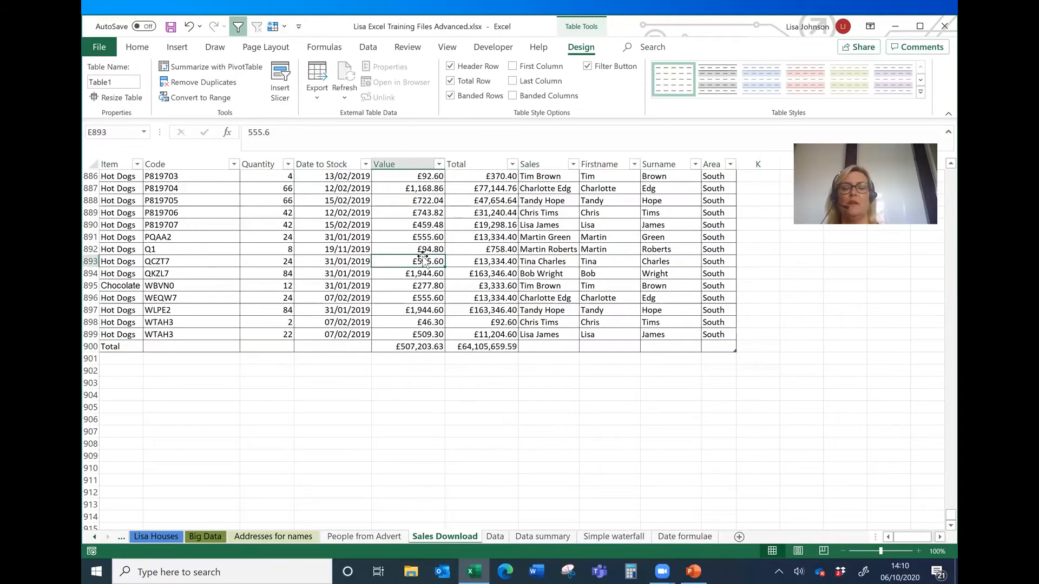
Step: Return to the start of the table and insert slicers for the Item, Sales and Area fields
click(108, 132)
text(a1)
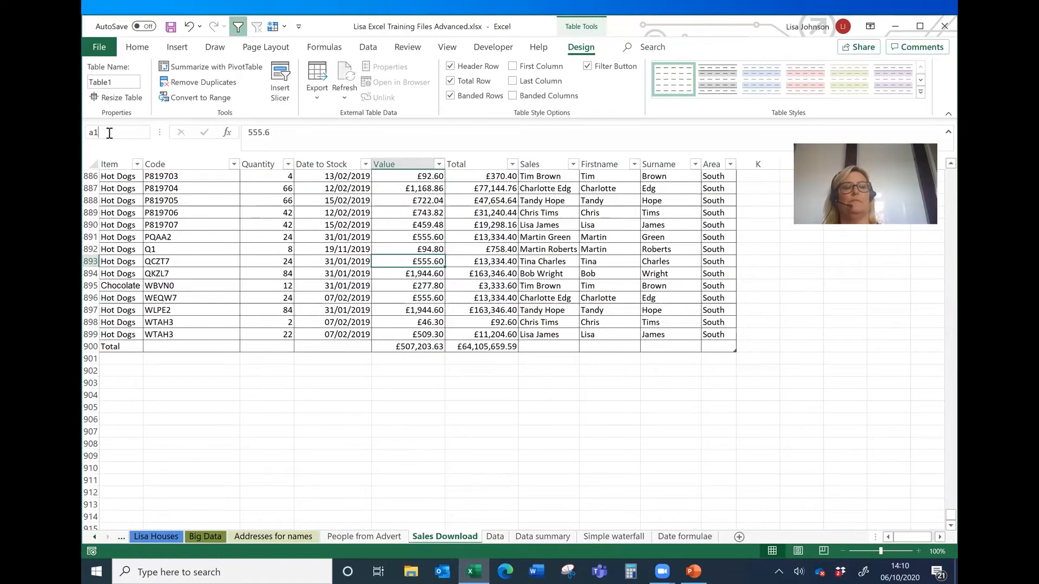
key(Return)
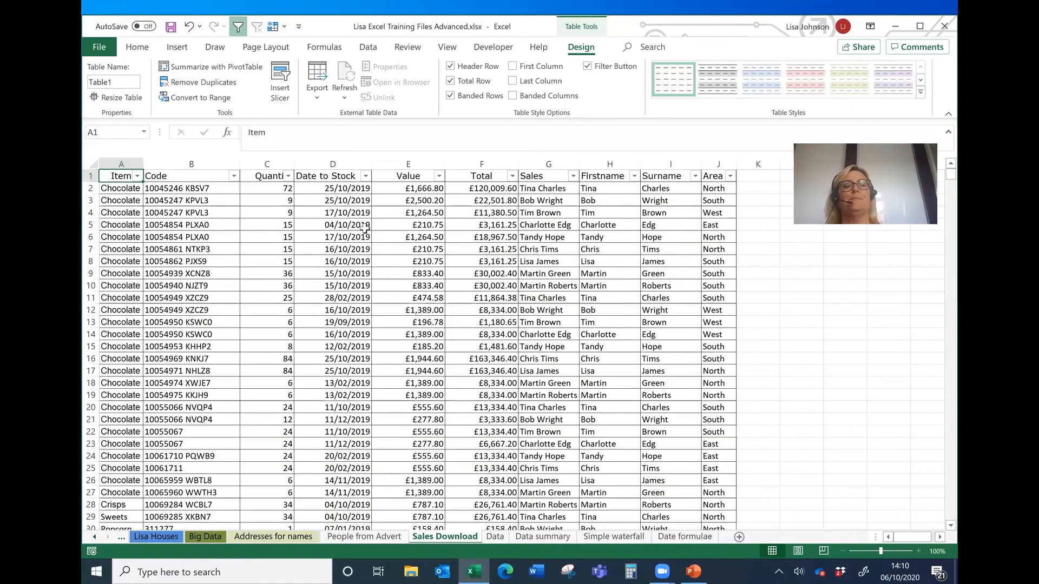
click(475, 223)
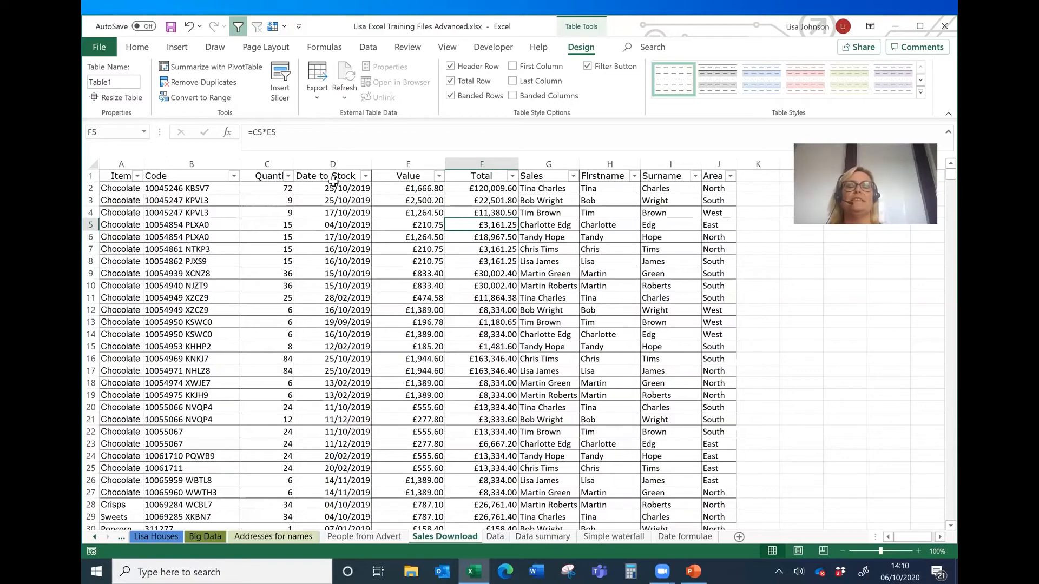
right_click(281, 90)
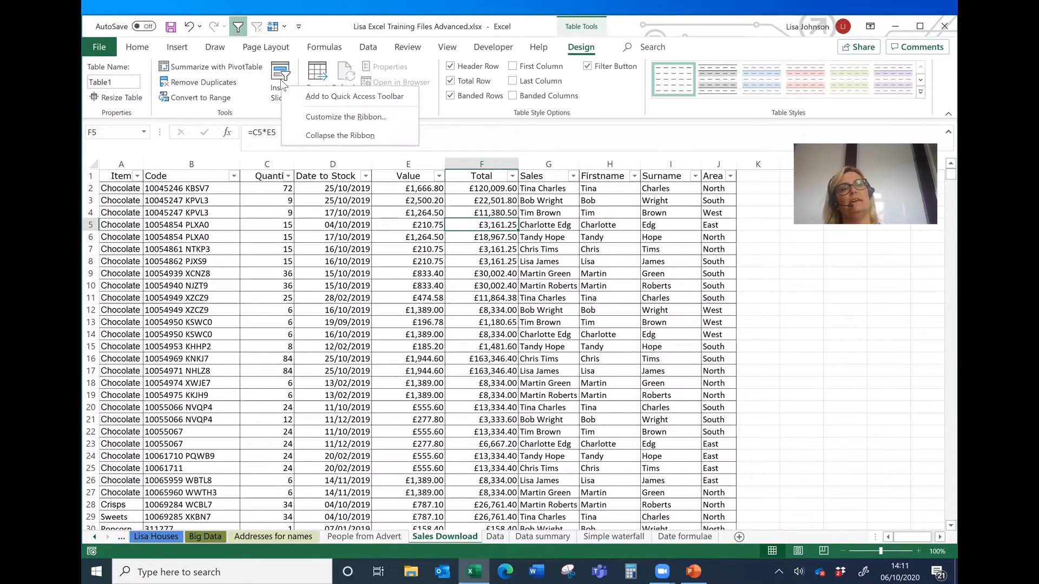
click(280, 82)
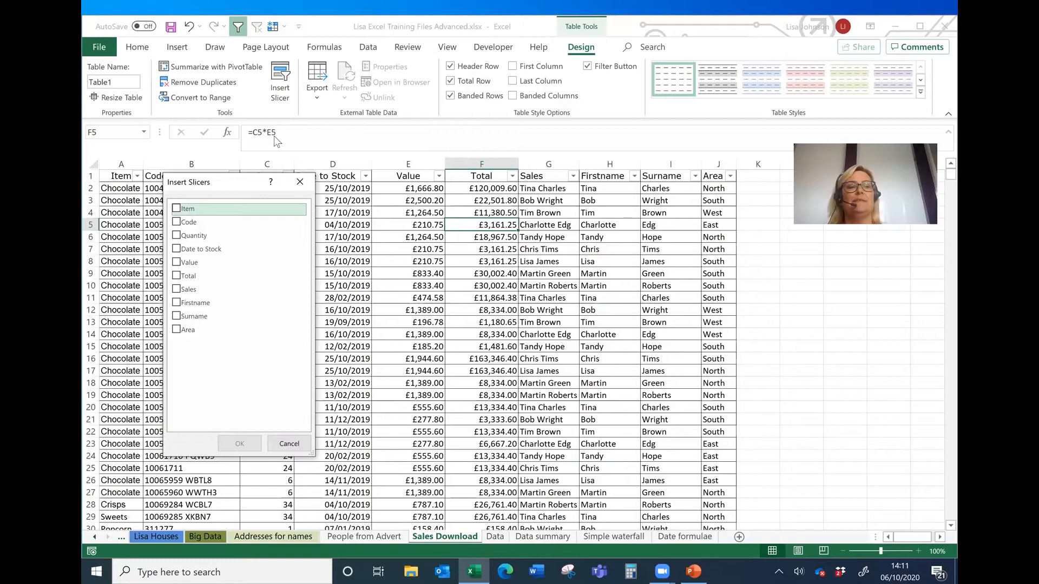
click(176, 291)
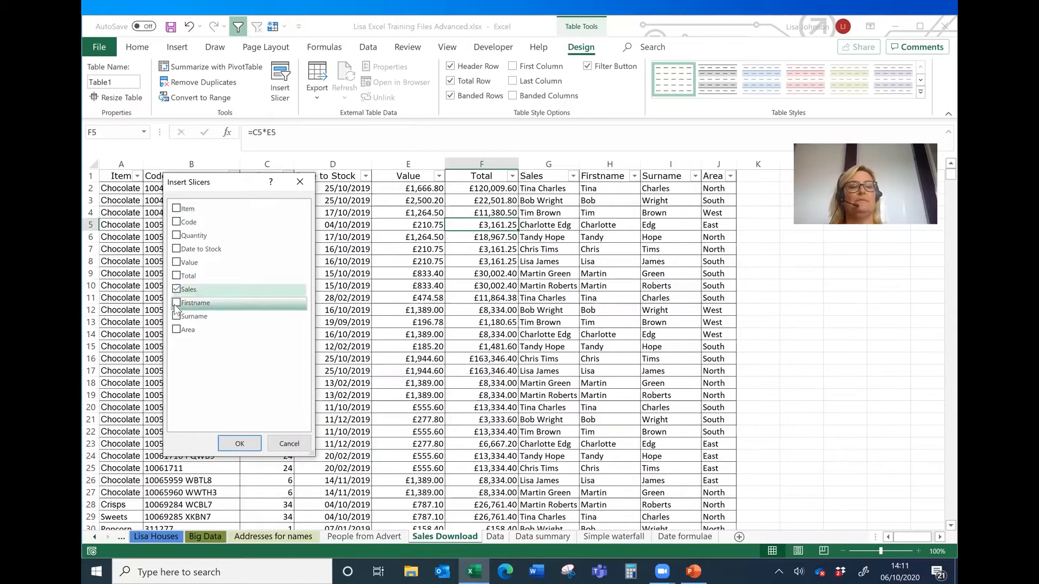
click(177, 331)
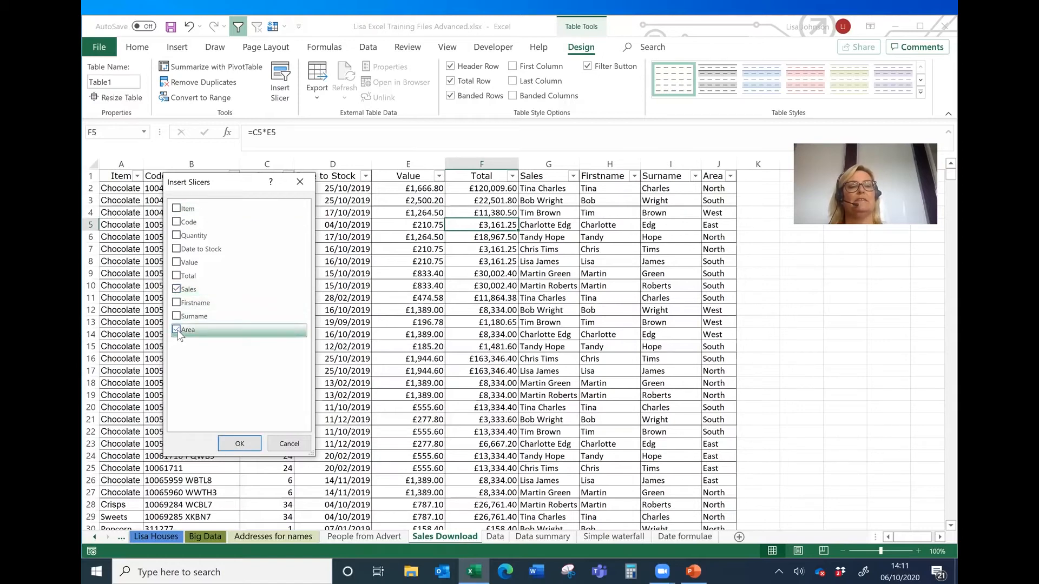
click(176, 209)
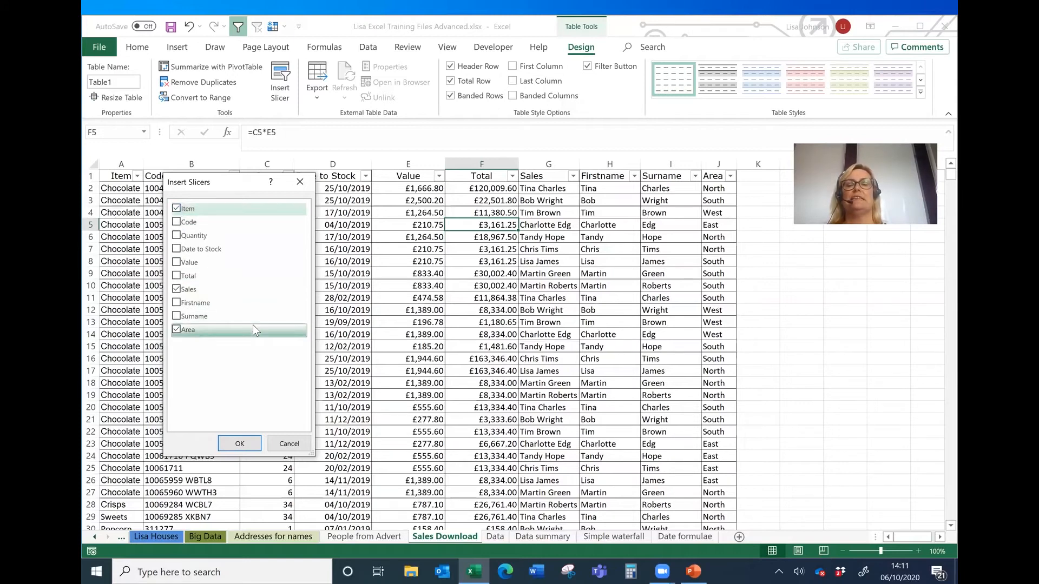
click(240, 444)
Step: Arrange the slicers without overlap: Area beyond the table's last column, Sales directly beside it, and Item below Sales
drag(545, 310, 849, 246)
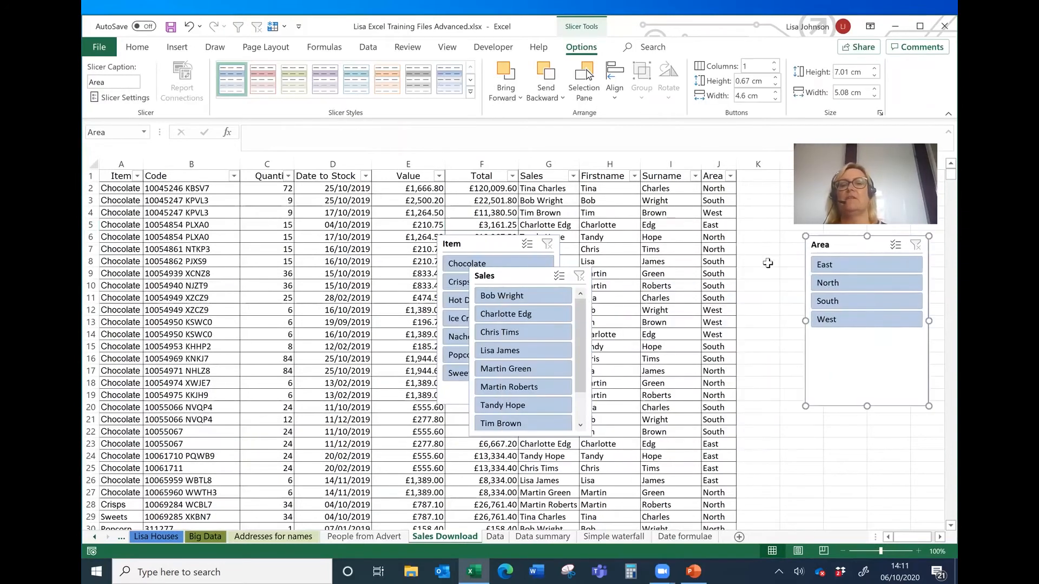
drag(501, 278, 715, 246)
drag(491, 247, 738, 417)
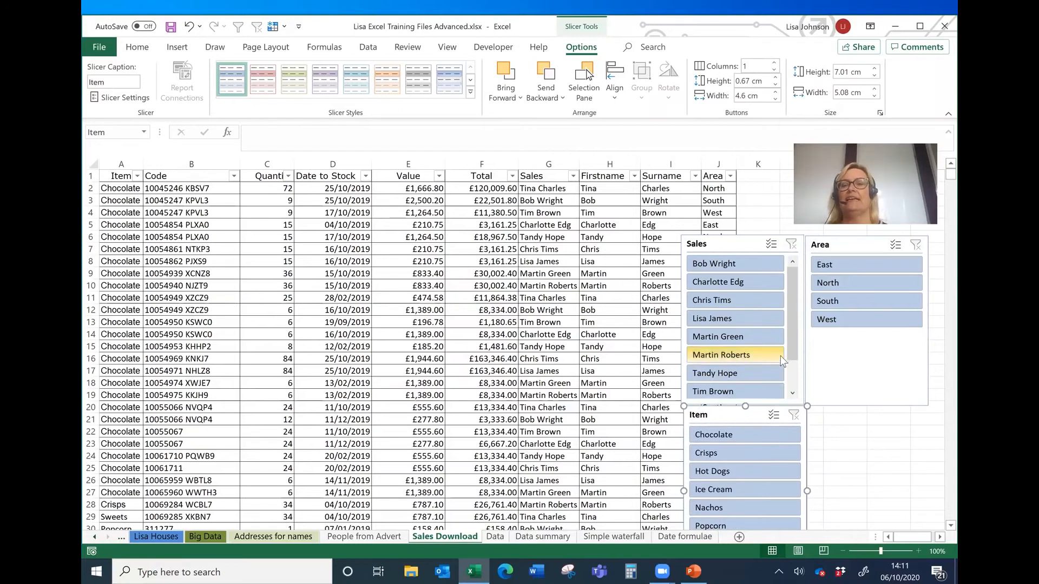
Step: Use the slicers to filter for the North area with Chocolate and Hot Dogs, and clear the Item filter
click(847, 281)
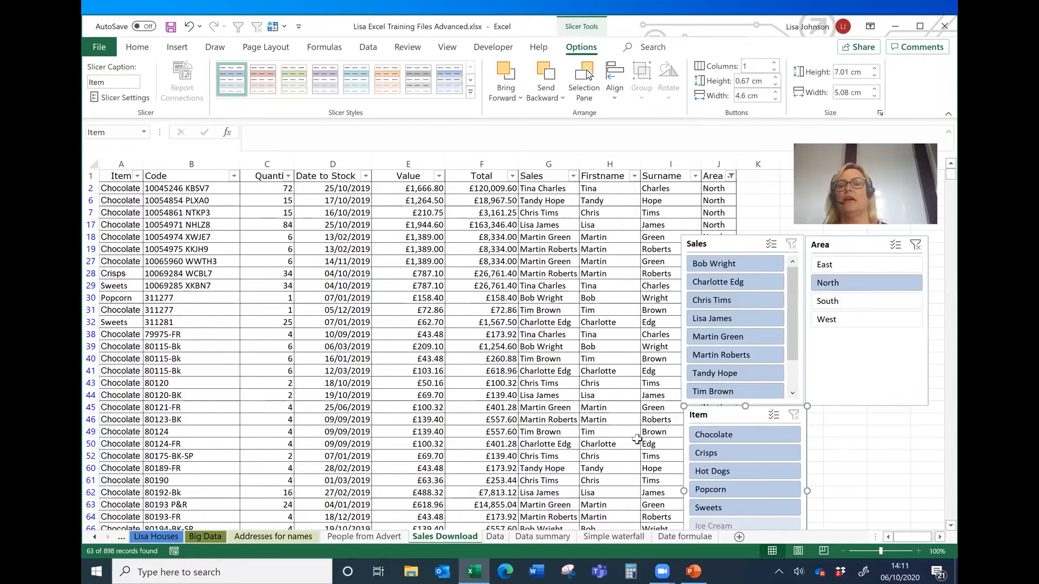
click(703, 435)
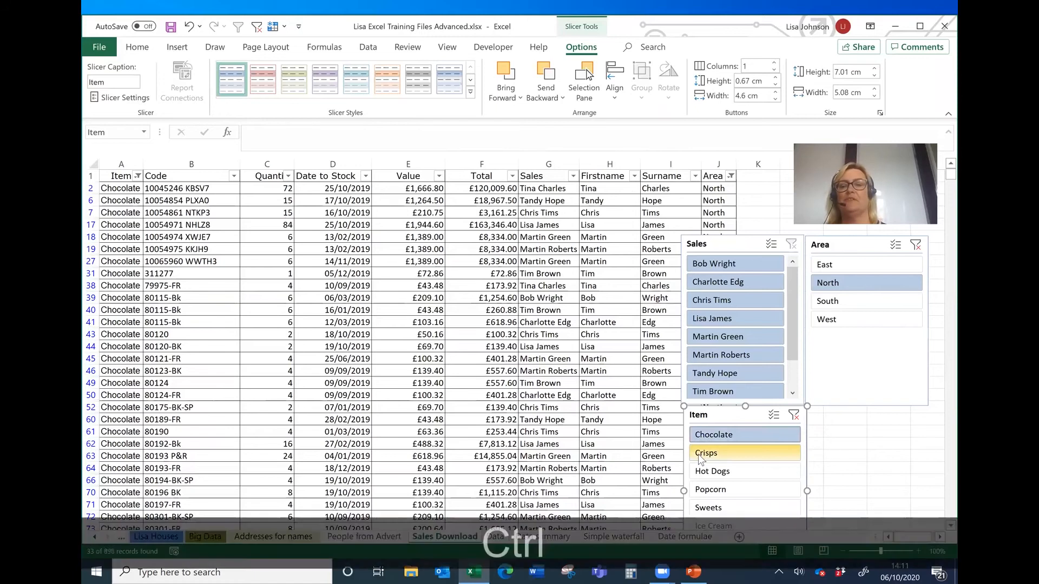
ctrl+click(703, 470)
ctrl+click(704, 470)
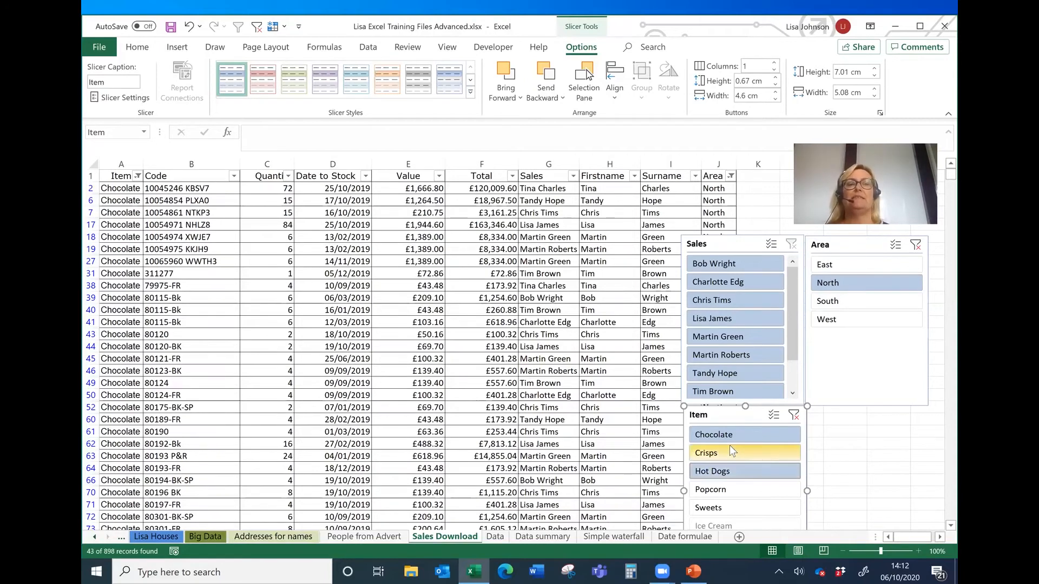
click(257, 32)
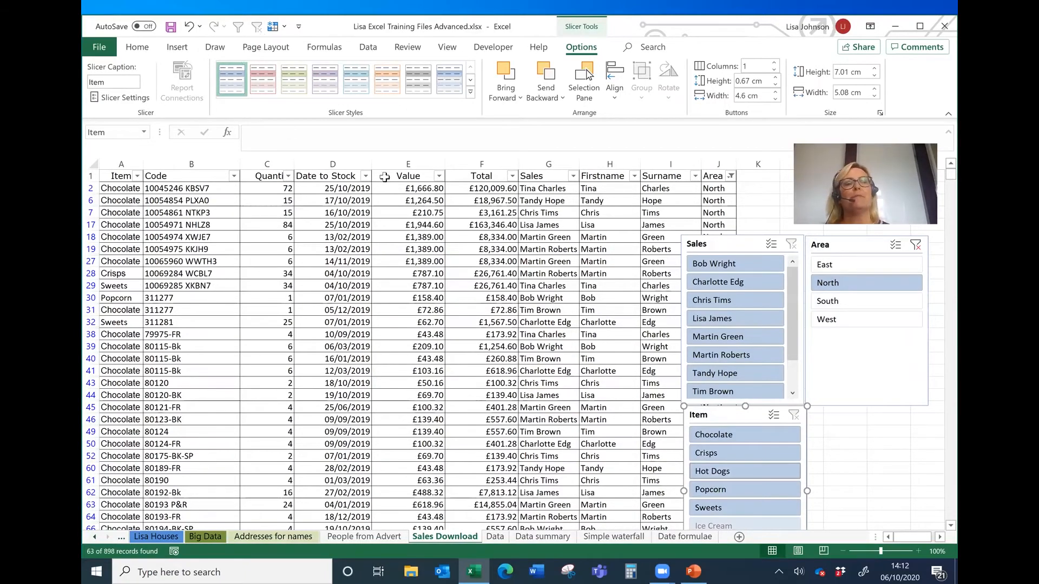
Step: Filter the Value column to exclude £63.36 and £65.00
click(438, 176)
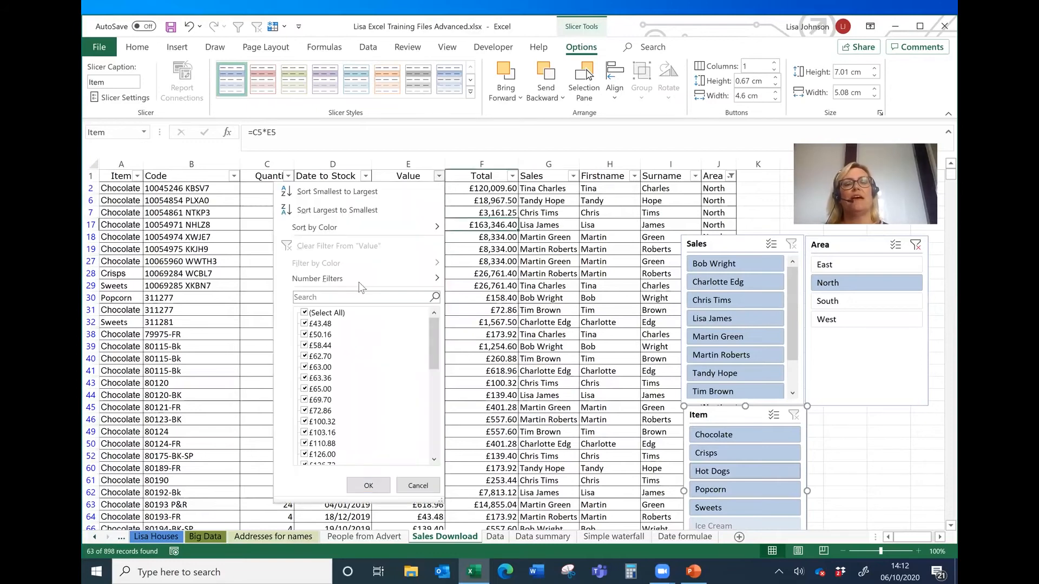
click(313, 378)
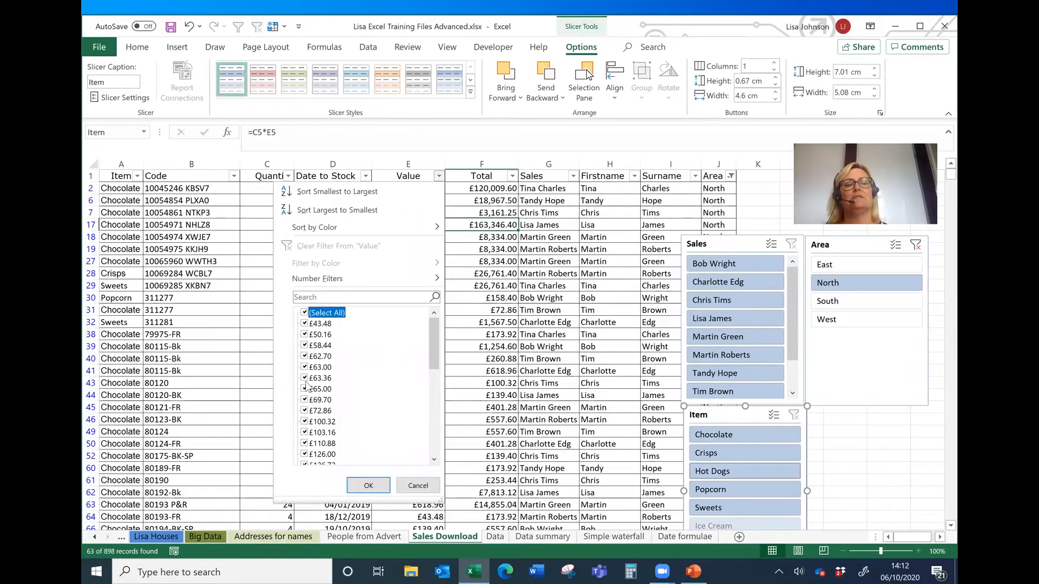
click(313, 389)
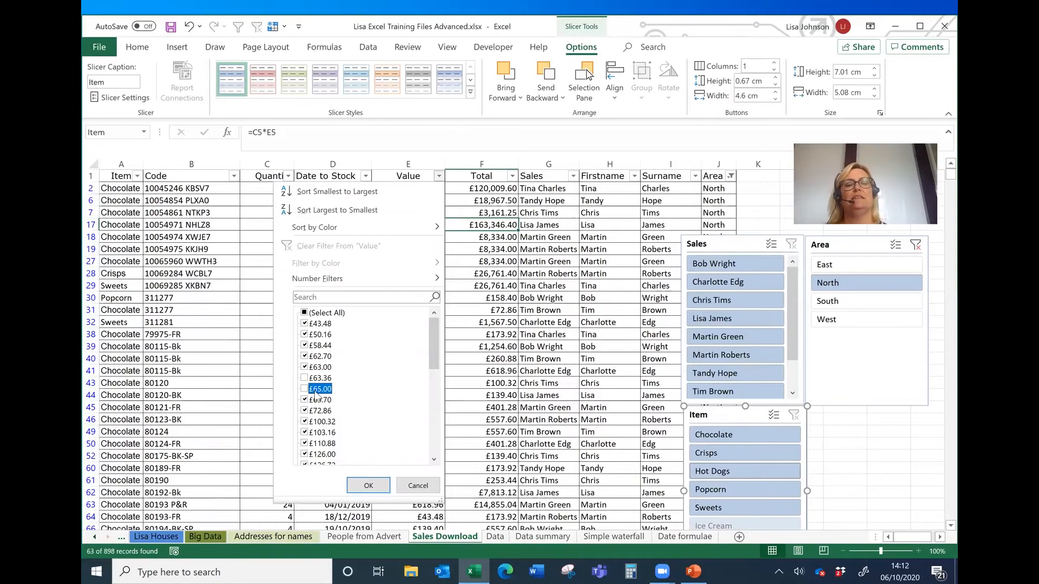
click(378, 486)
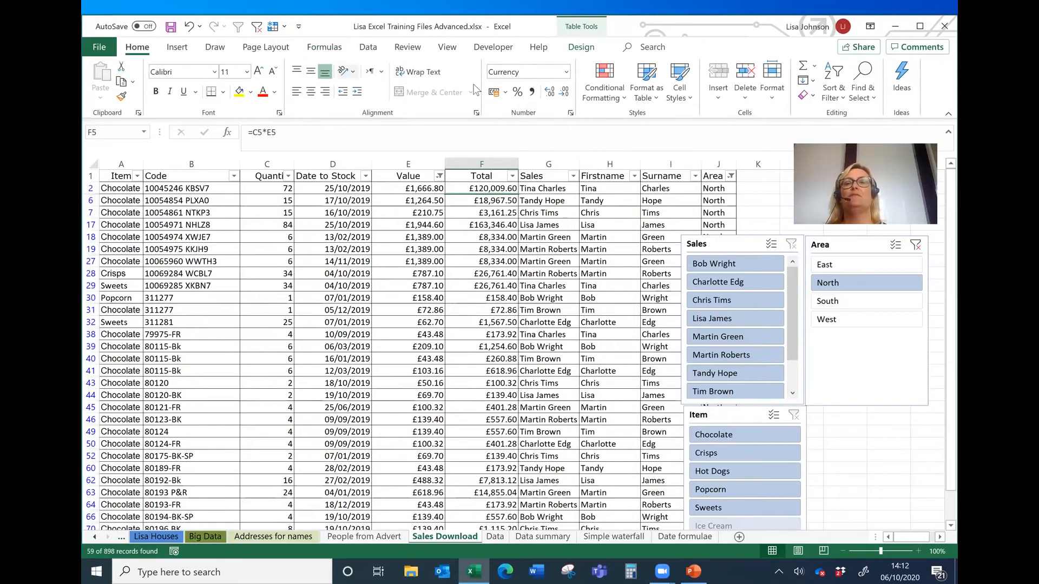
Step: Clear all remaining filters from the table
click(840, 98)
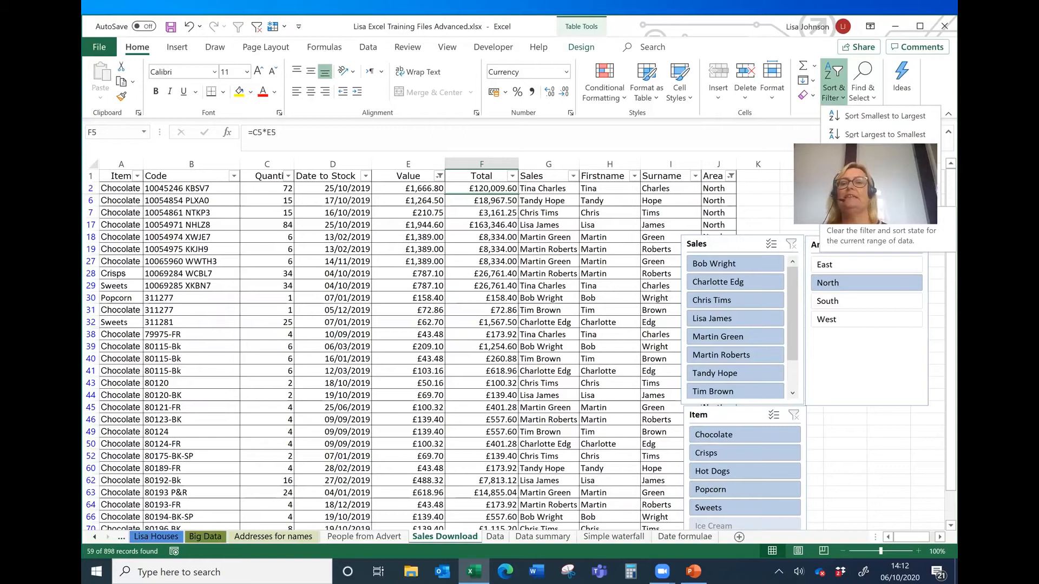
right_click(847, 191)
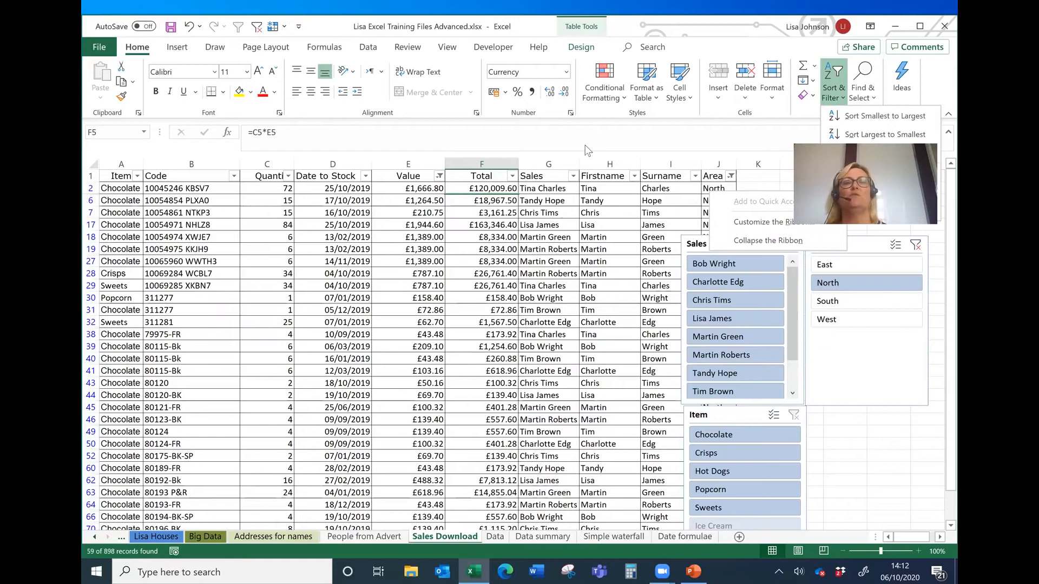
click(258, 27)
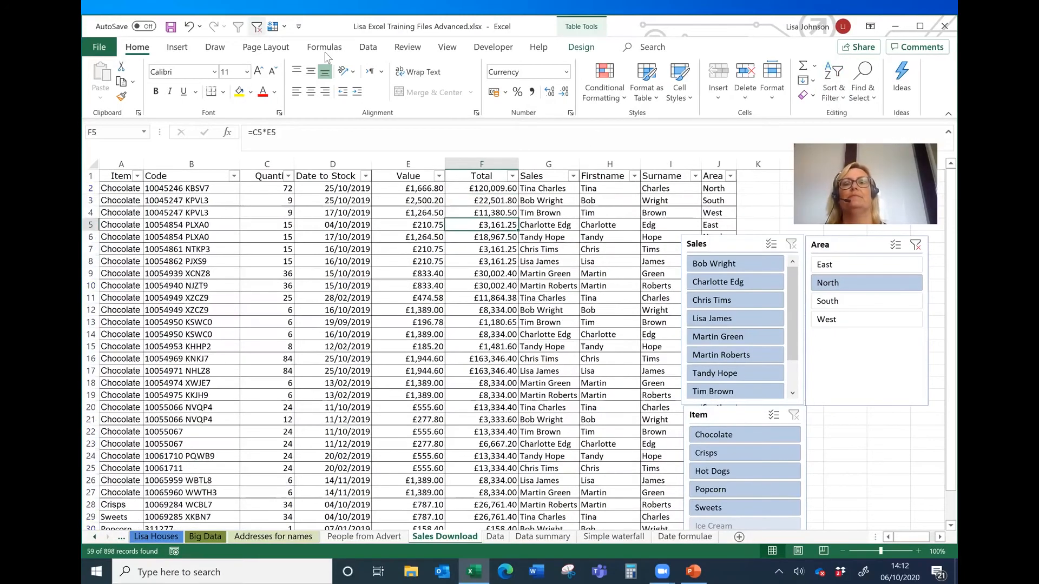
Step: Create a PivotTable on a new worksheet from the whole Sales Download table
click(576, 249)
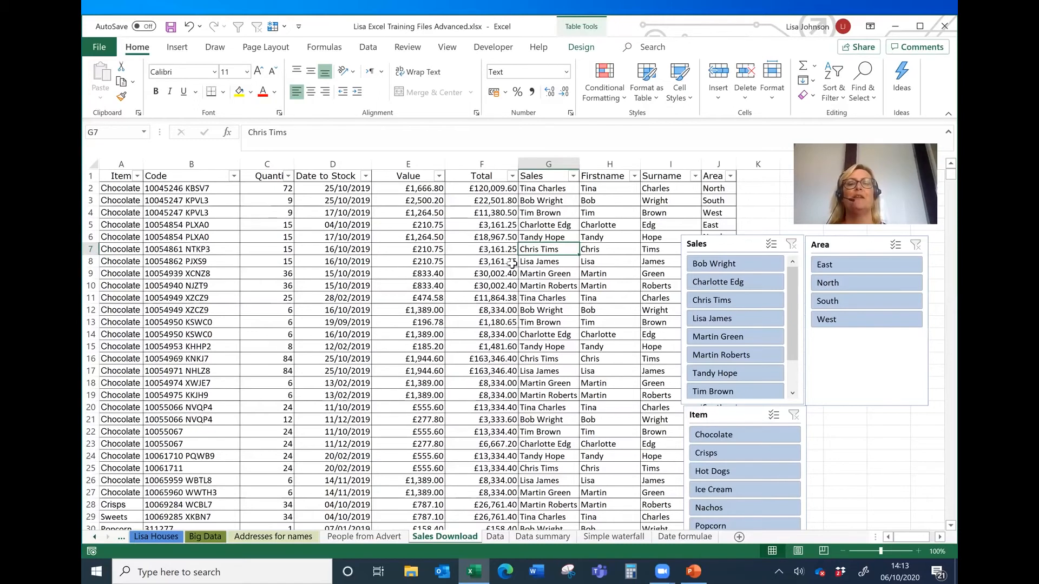
click(383, 224)
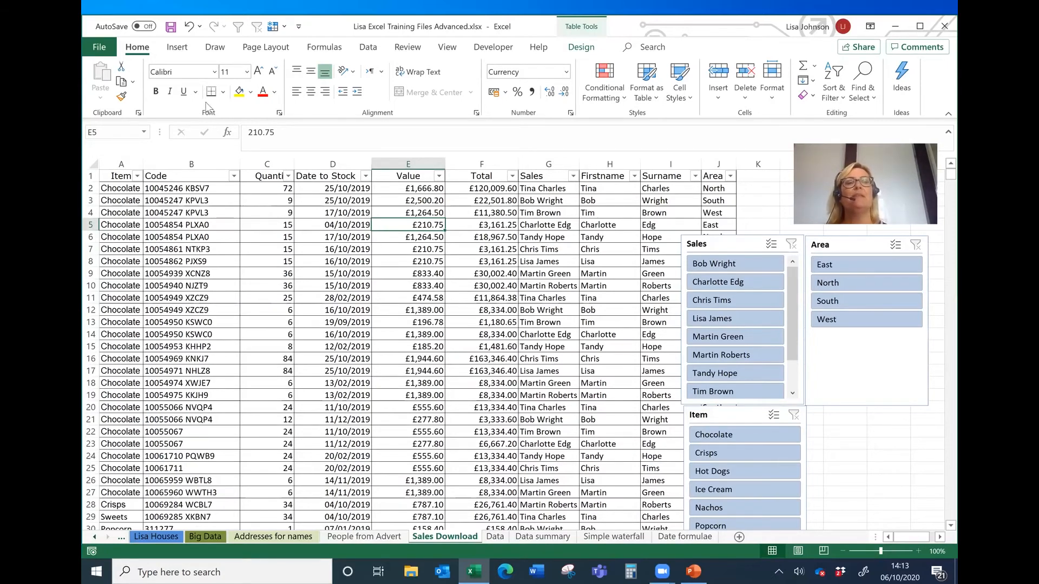
click(176, 48)
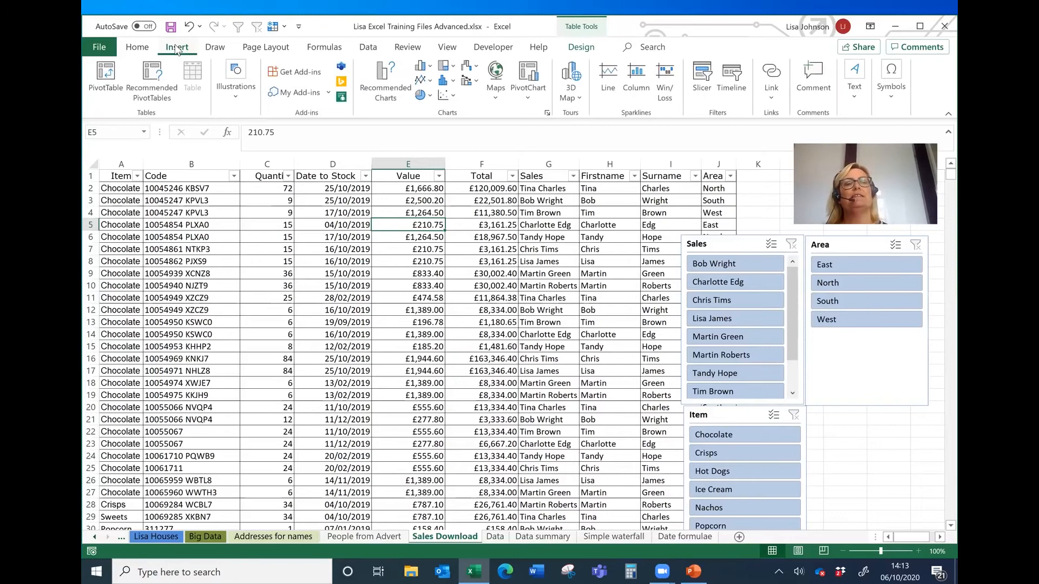
click(104, 77)
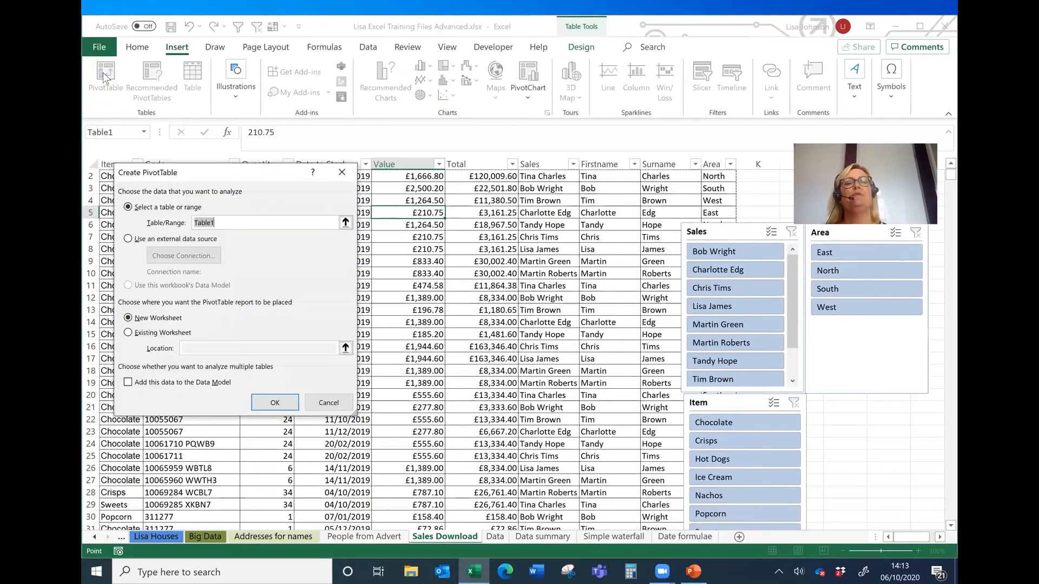
drag(217, 172, 433, 140)
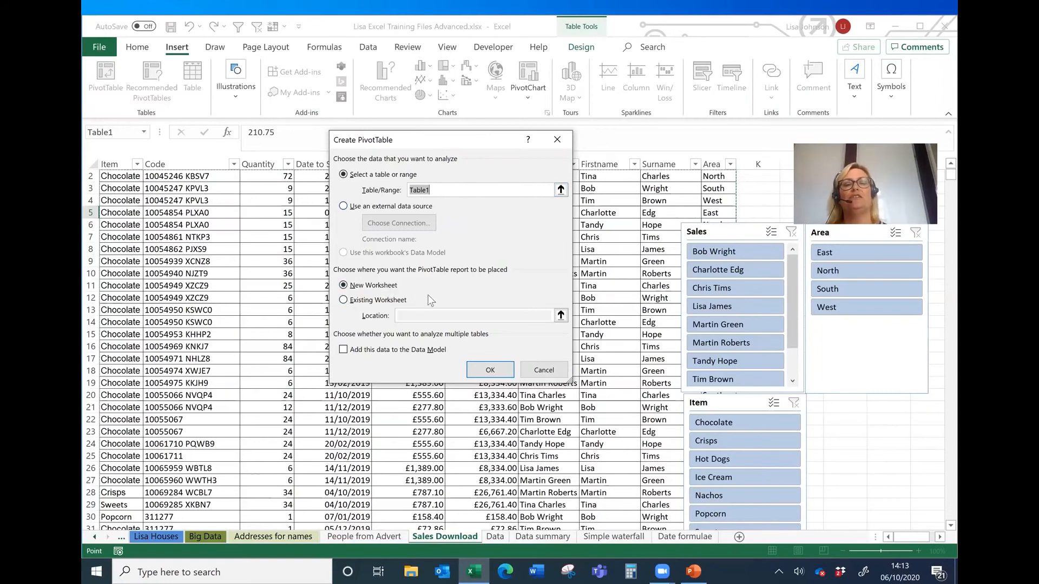
click(496, 369)
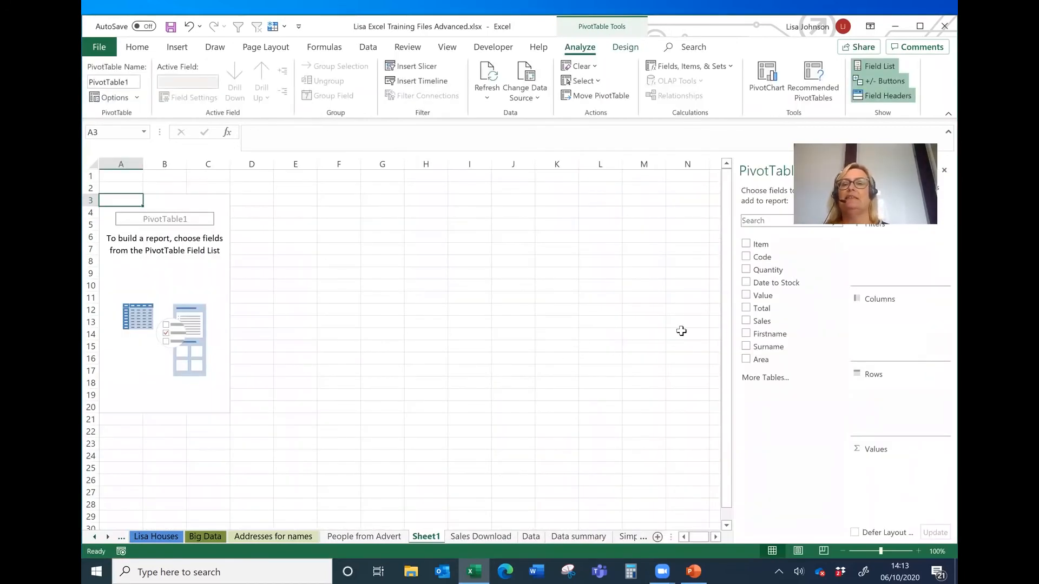
Step: Build the PivotTable with Area above Item as row fields and a count of Item as the values
click(745, 244)
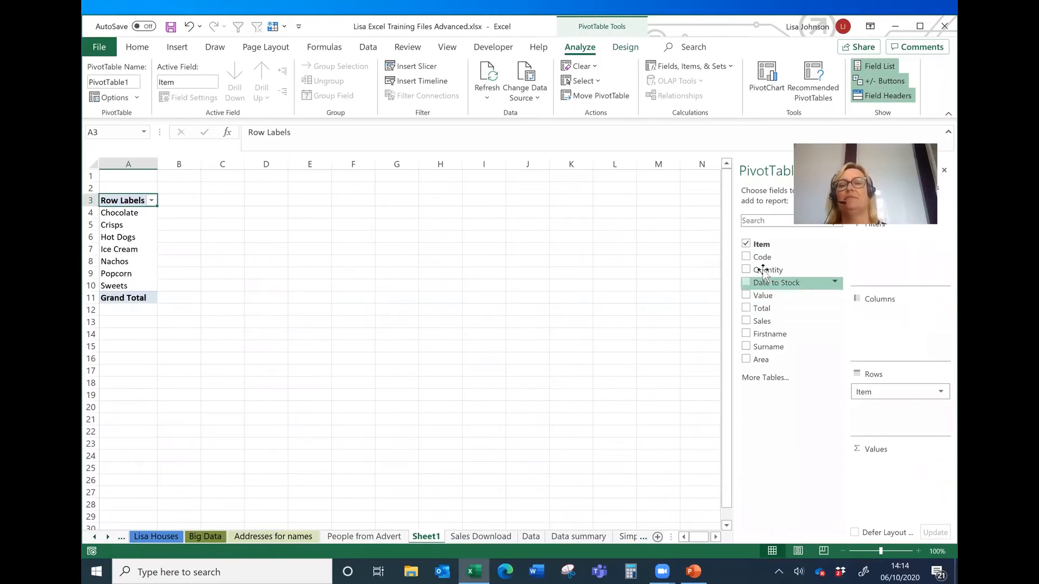
drag(761, 242, 896, 466)
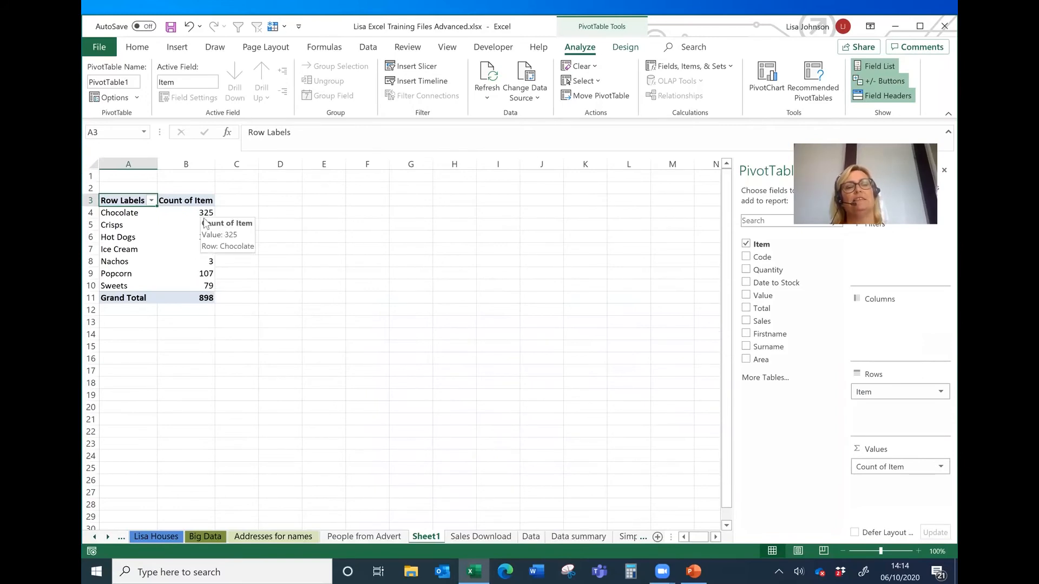
mouse_move(210, 274)
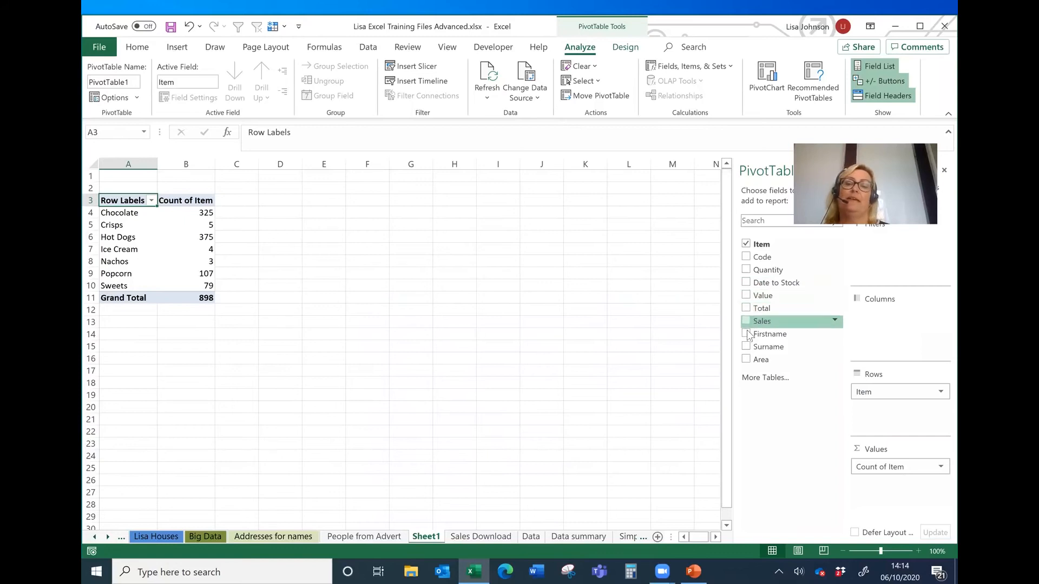
click(747, 361)
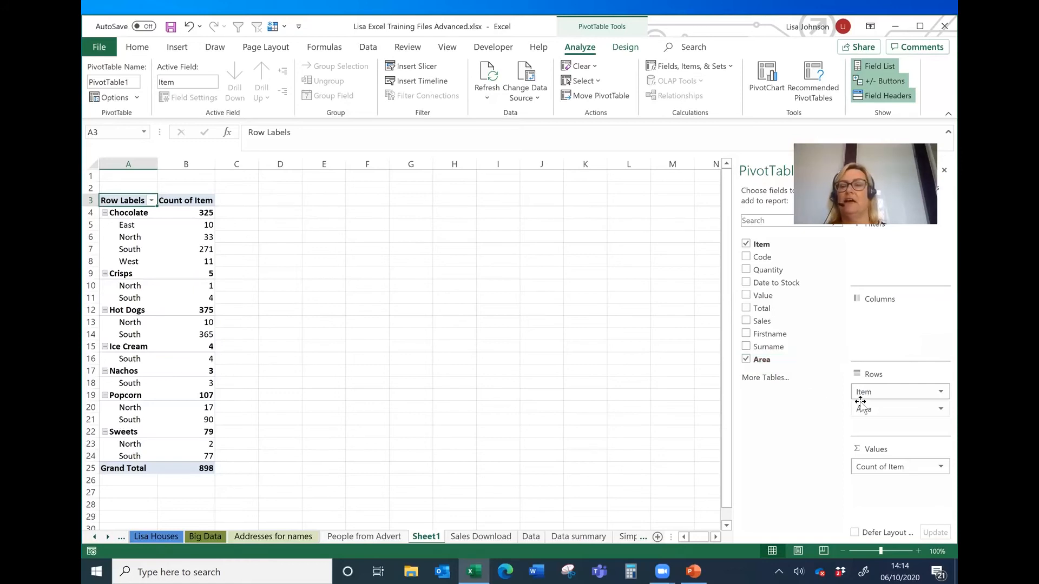
drag(870, 394, 879, 428)
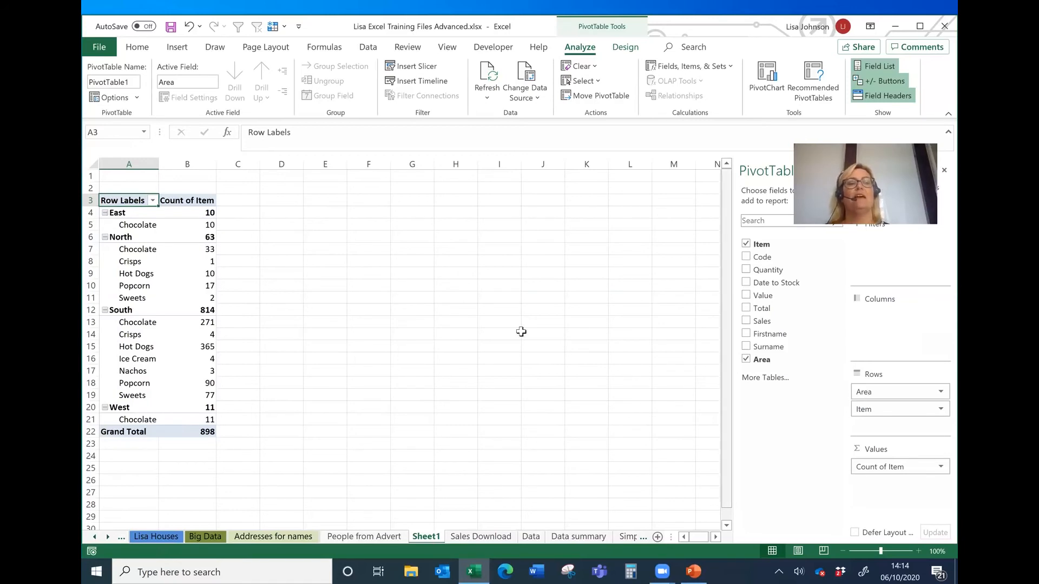
Step: Rename the PivotTable's worksheet as "Summary pivot"
click(189, 263)
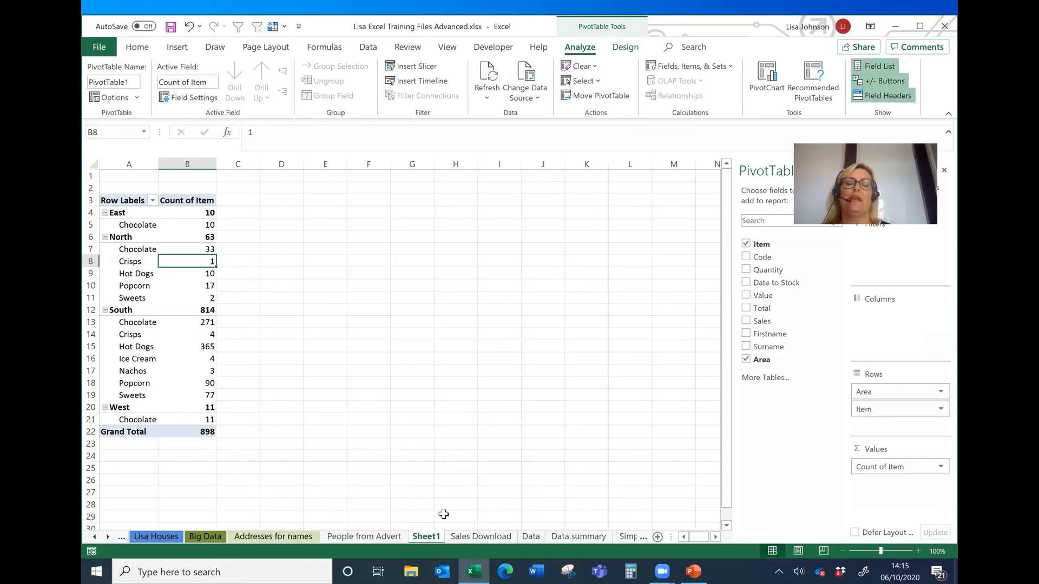
double_click(422, 538)
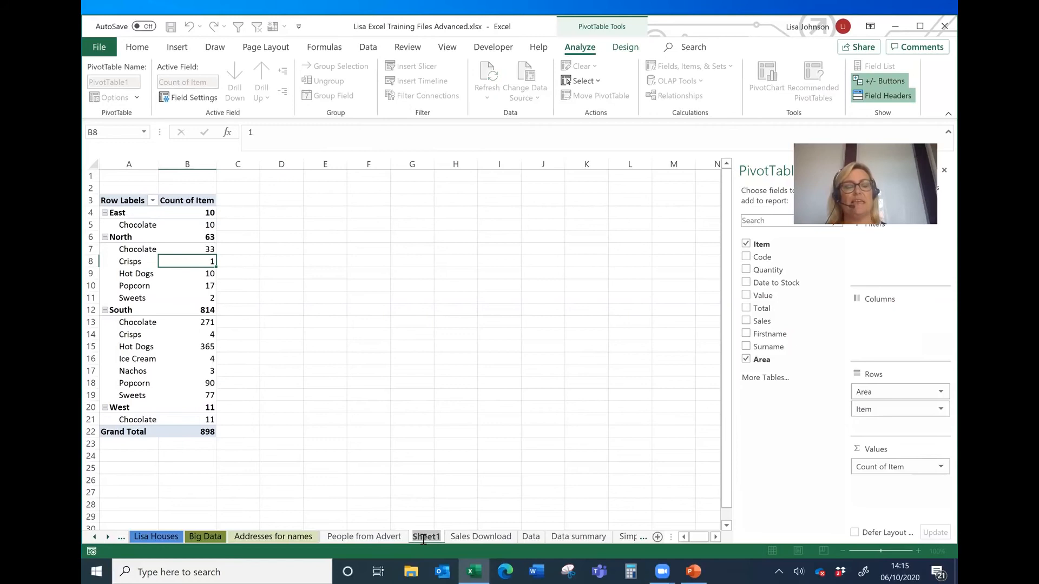
text(Summary)
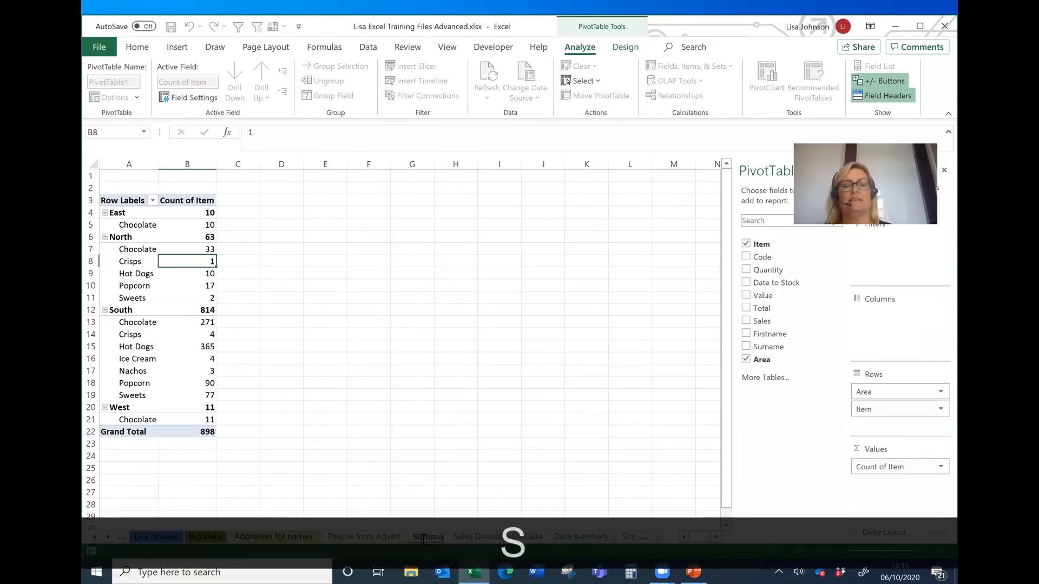
text( pivot)
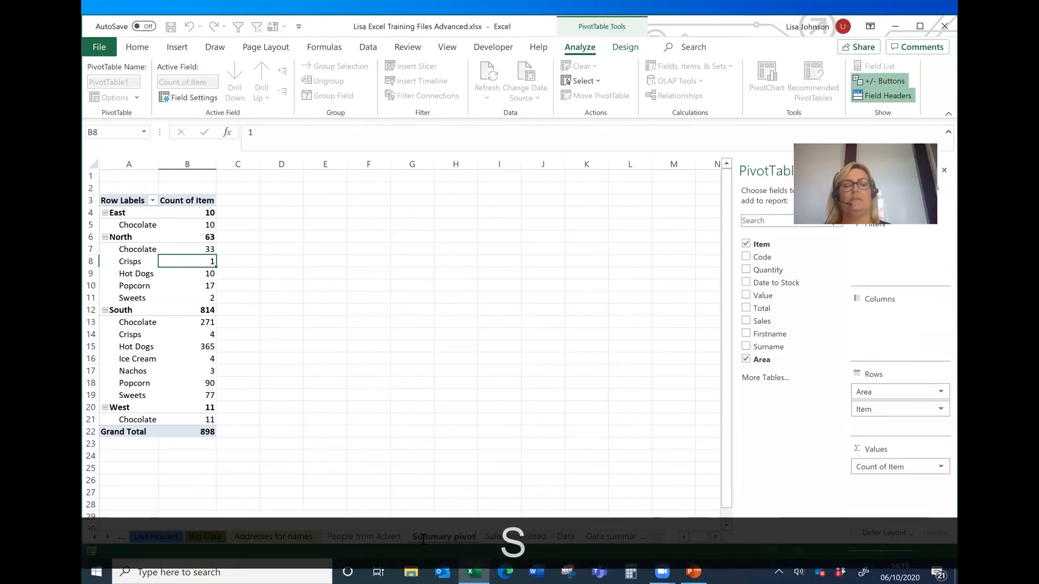
click(431, 466)
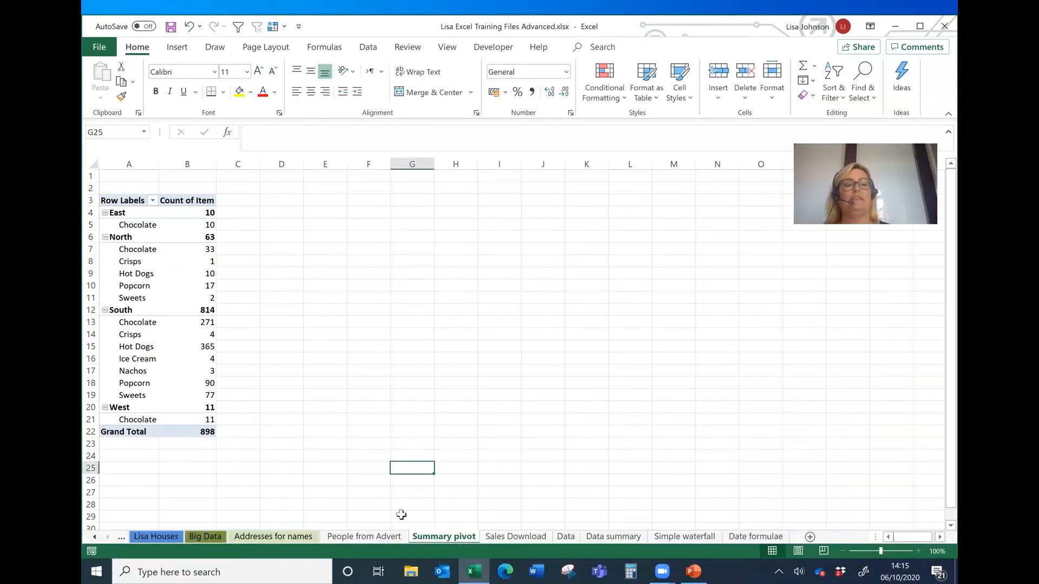
Step: Create a default column PivotChart of the summary PivotTable on its own chart sheet
click(134, 263)
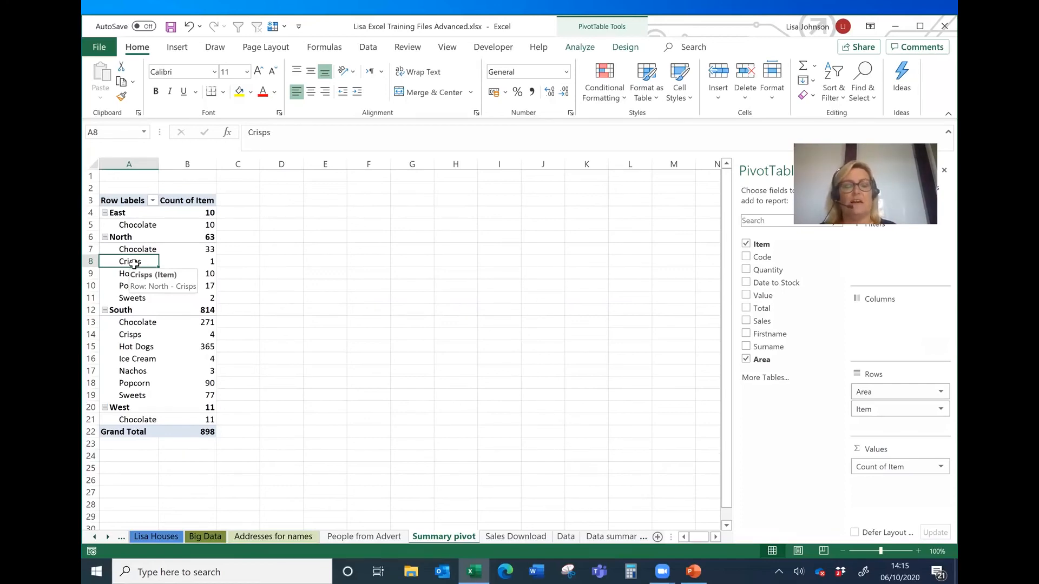
click(135, 263)
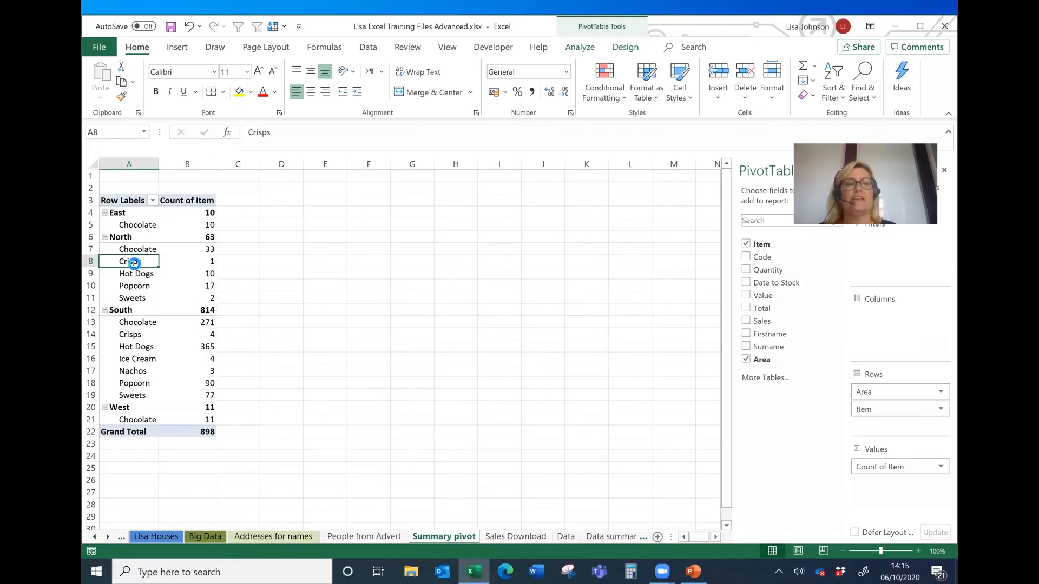
key(F11)
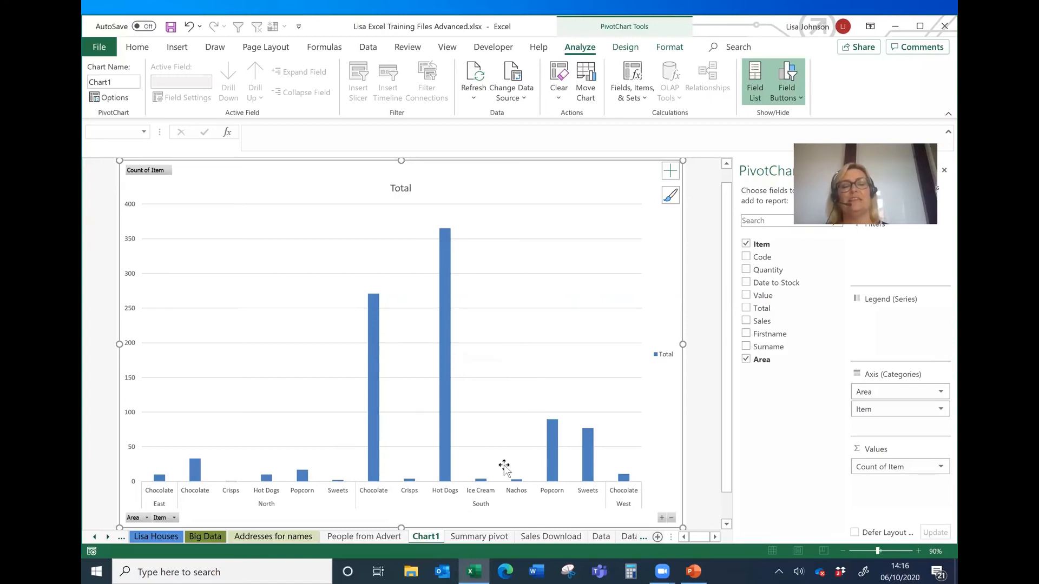
Step: Check the source PivotTable on its sheet and rename the new chart sheet as "Chart sales"
click(482, 538)
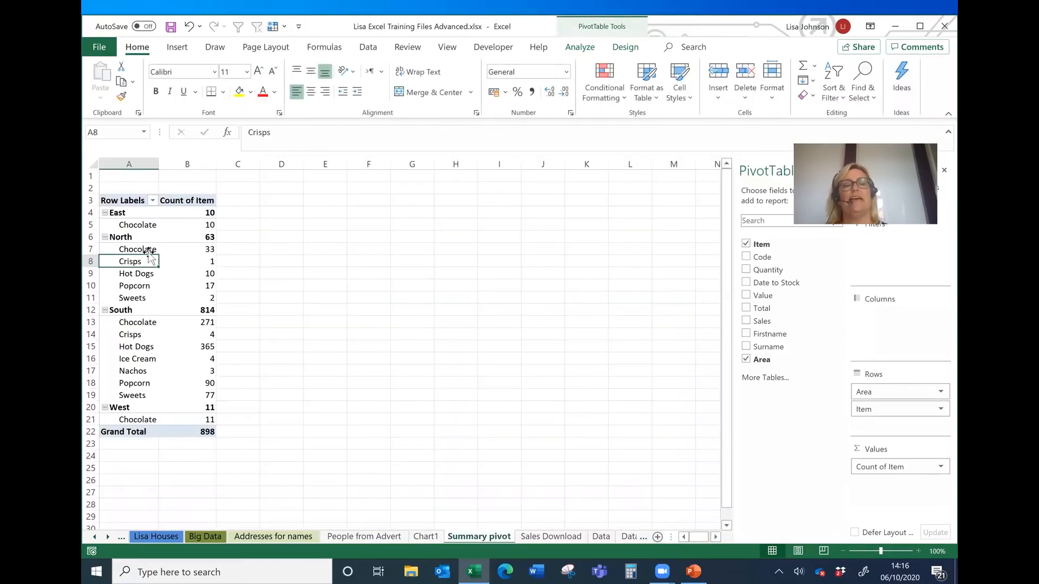
click(433, 538)
text(Chart sales)
key(Return)
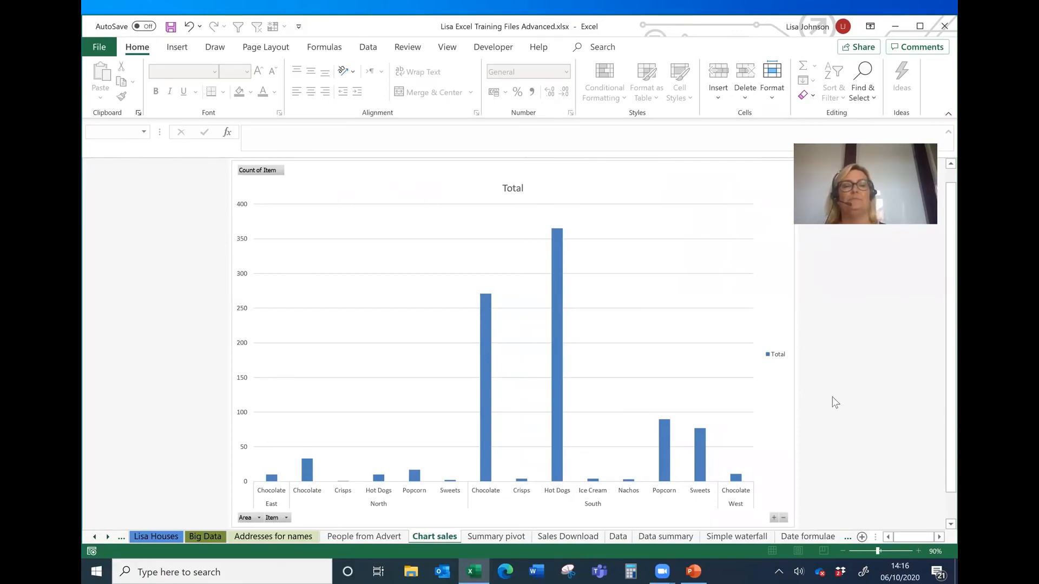
Step: Change the item in cell A8 of the Sales Download sheet to "Maltesters"
click(560, 536)
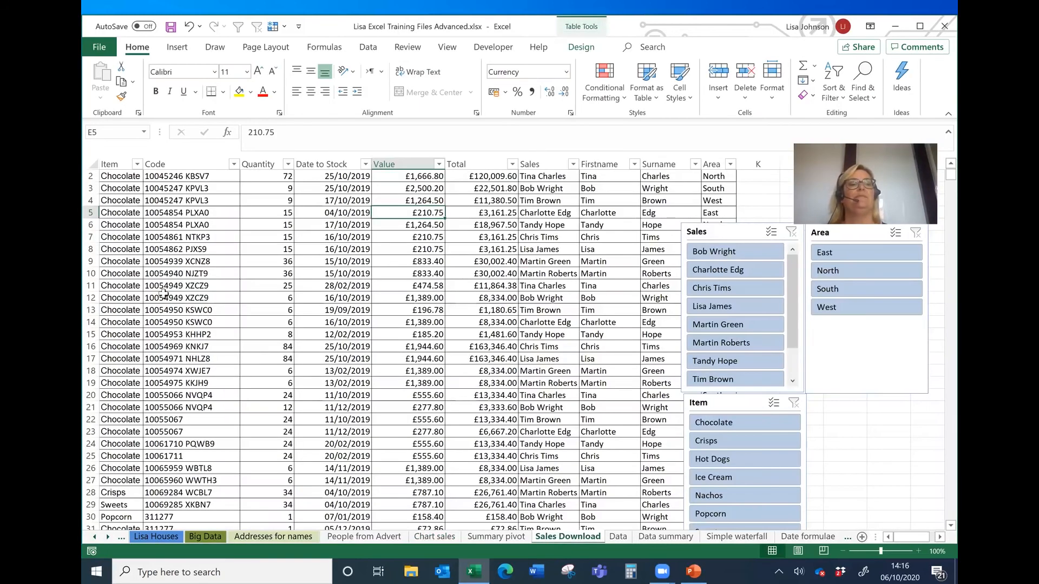
click(117, 249)
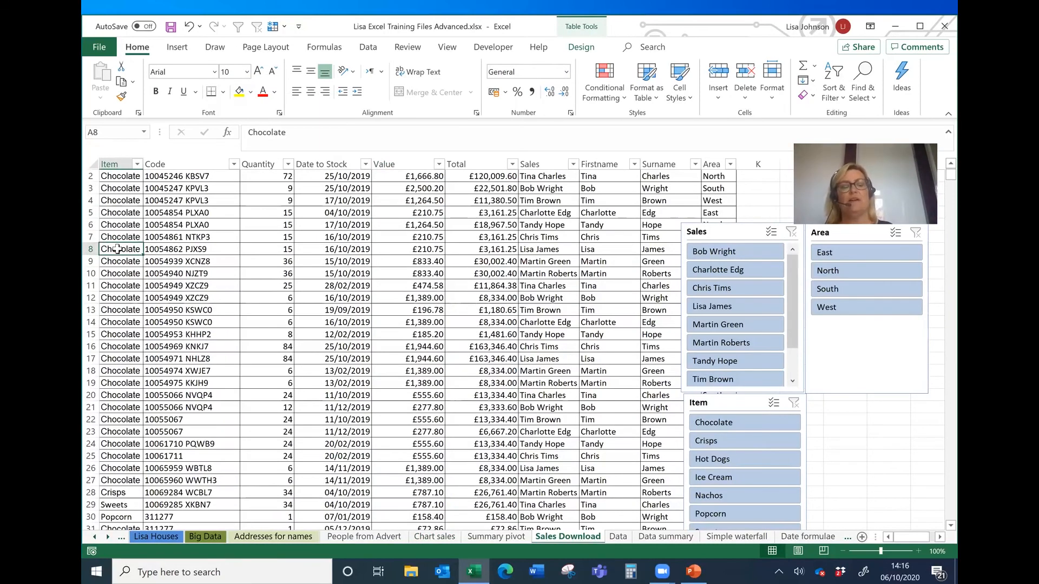
text(Ma)
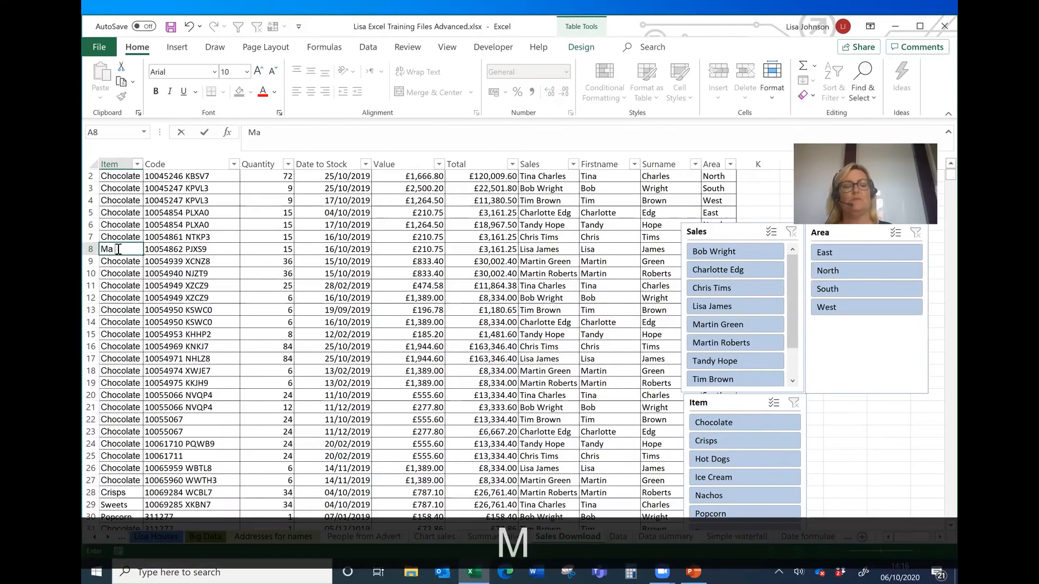
text(ltesters)
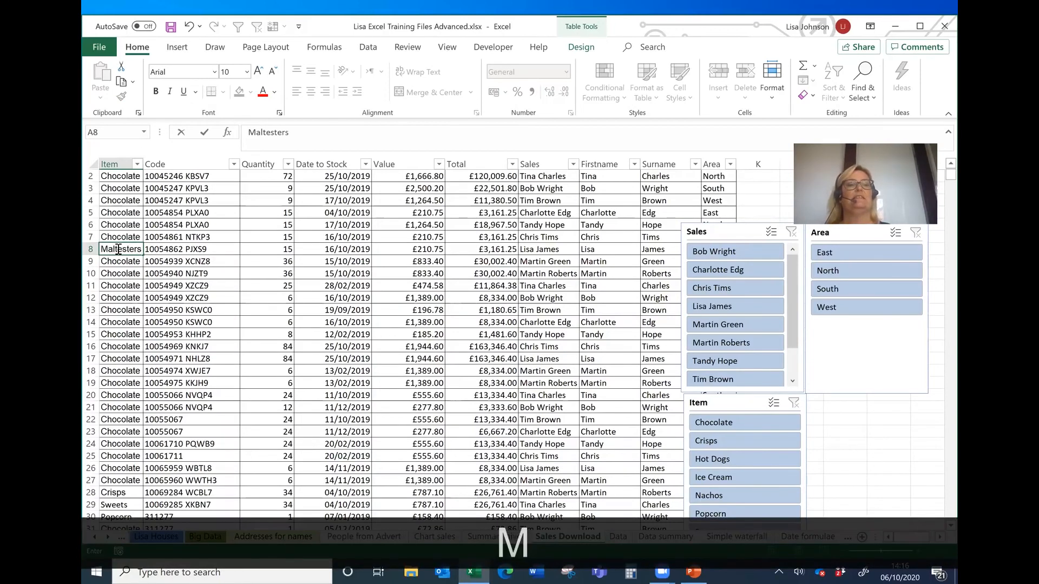
click(134, 285)
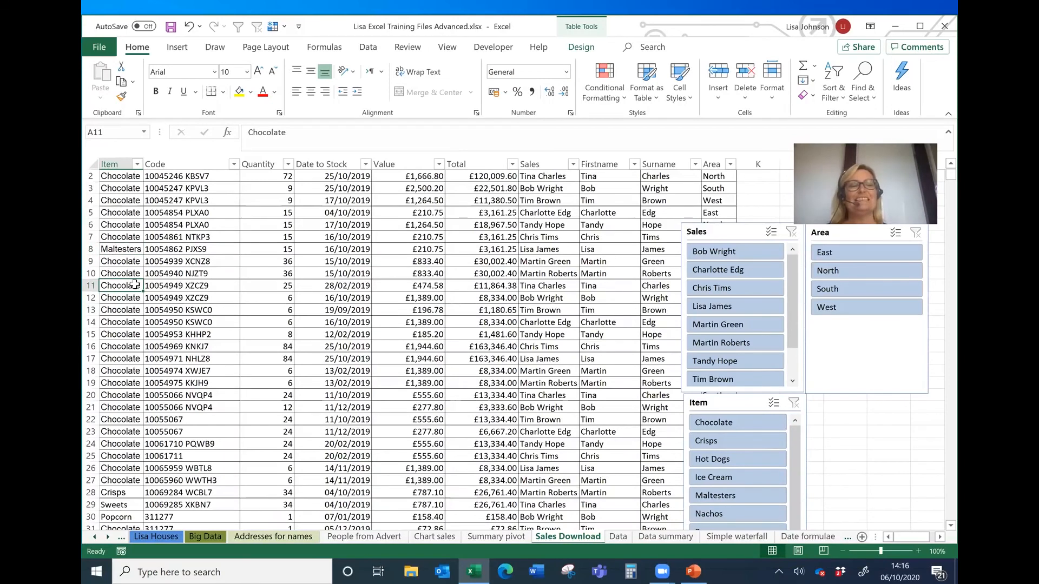
Step: Refresh the PivotTable on the Summary pivot sheet and show the Chart sales sheet to check its update
click(495, 537)
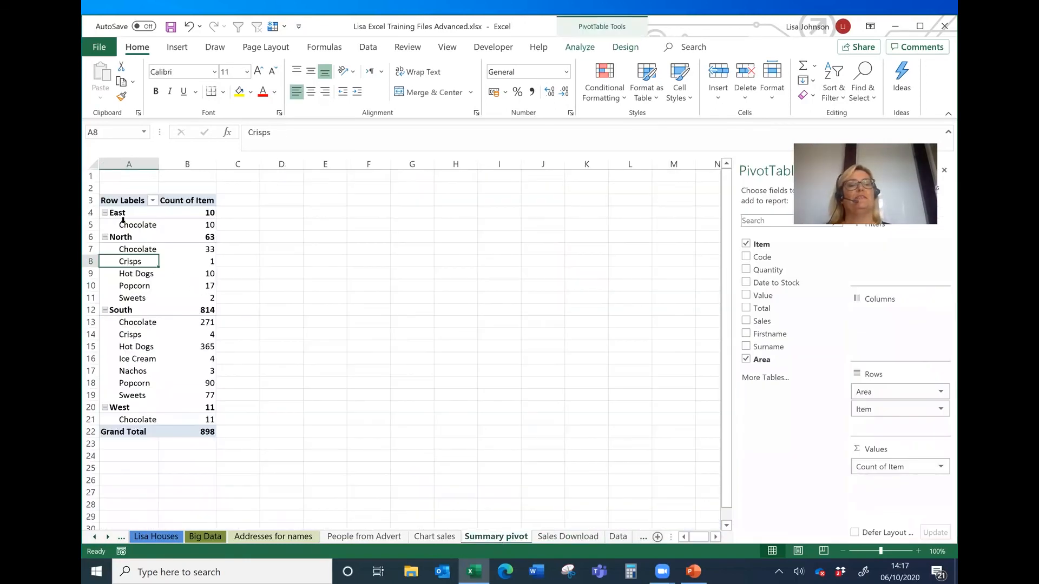
right_click(139, 286)
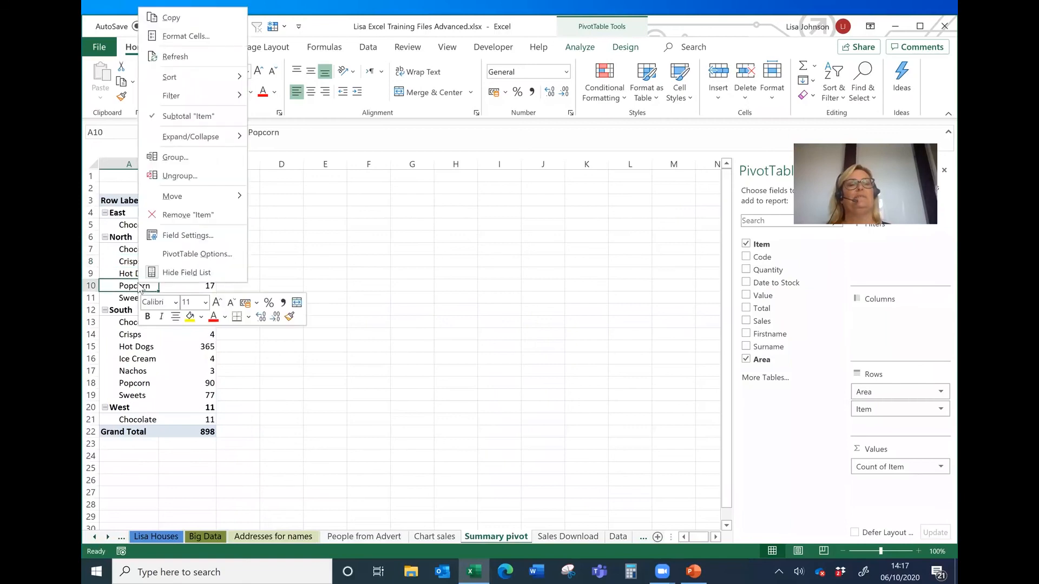
click(176, 56)
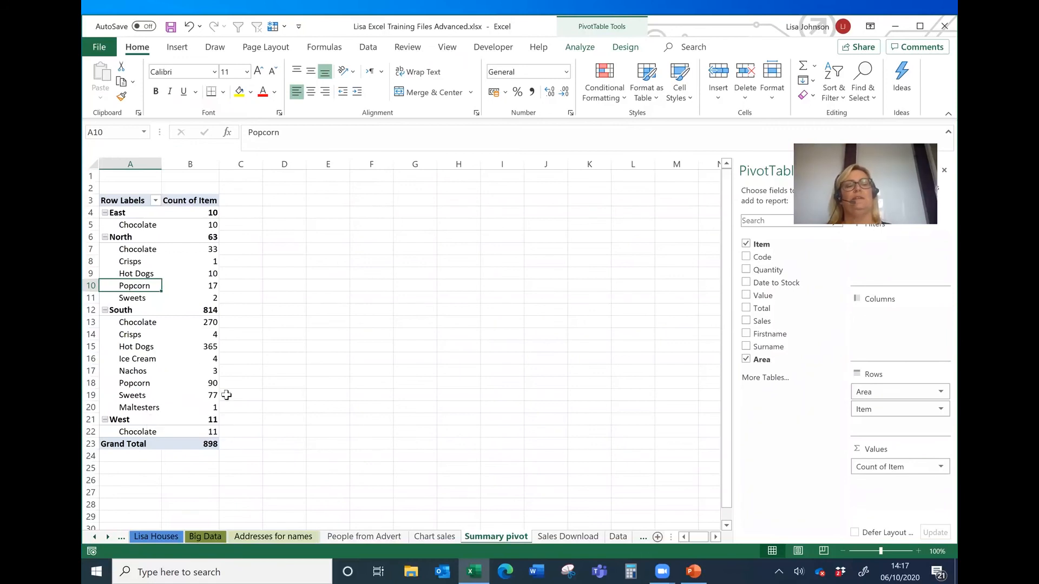
click(440, 536)
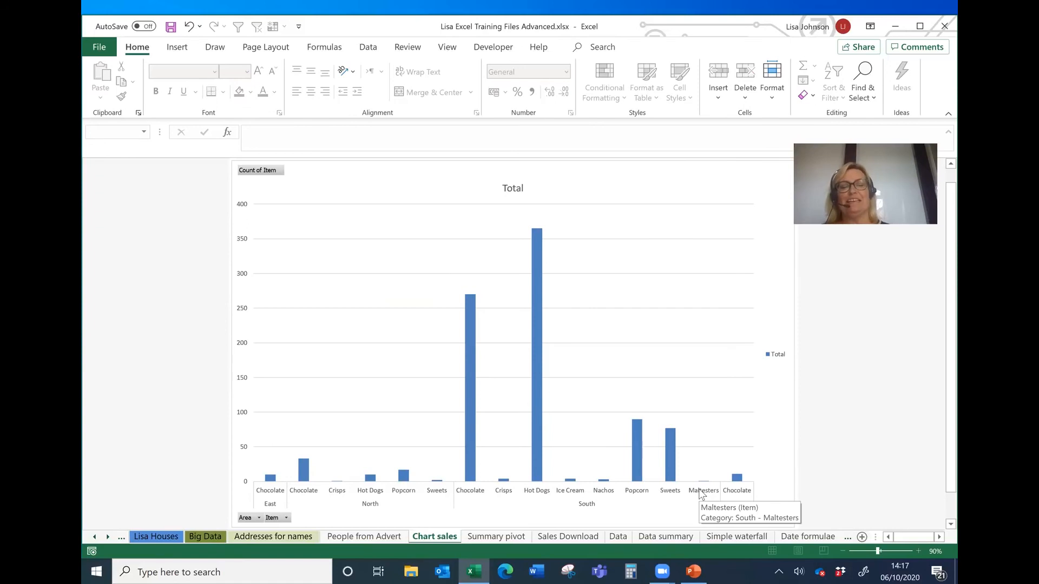
Step: Switch to the training presentation in PowerPoint, maximize its window, and show slide 2 with the Excel shortcuts
click(706, 570)
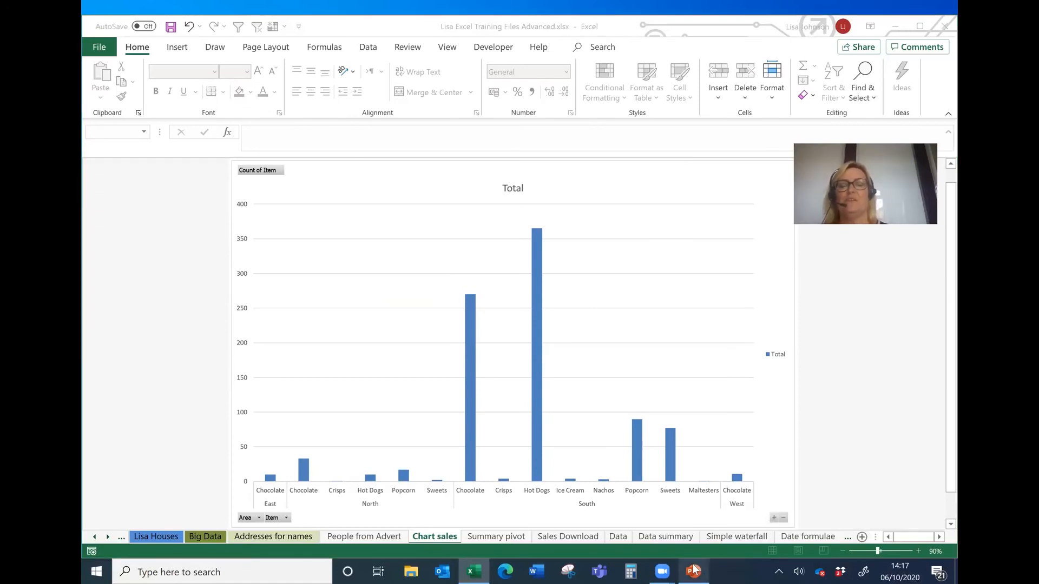
click(693, 569)
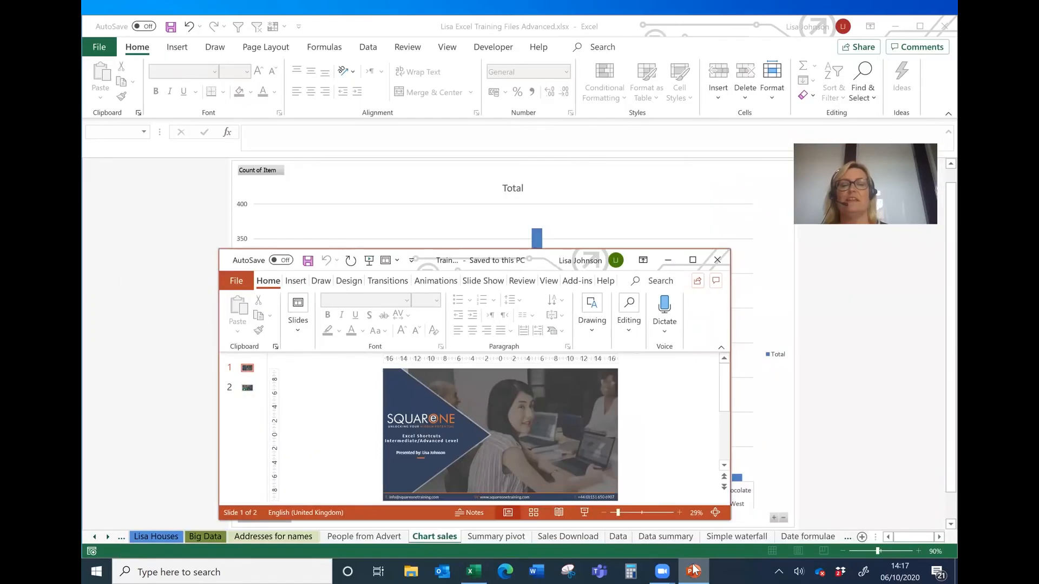
click(693, 261)
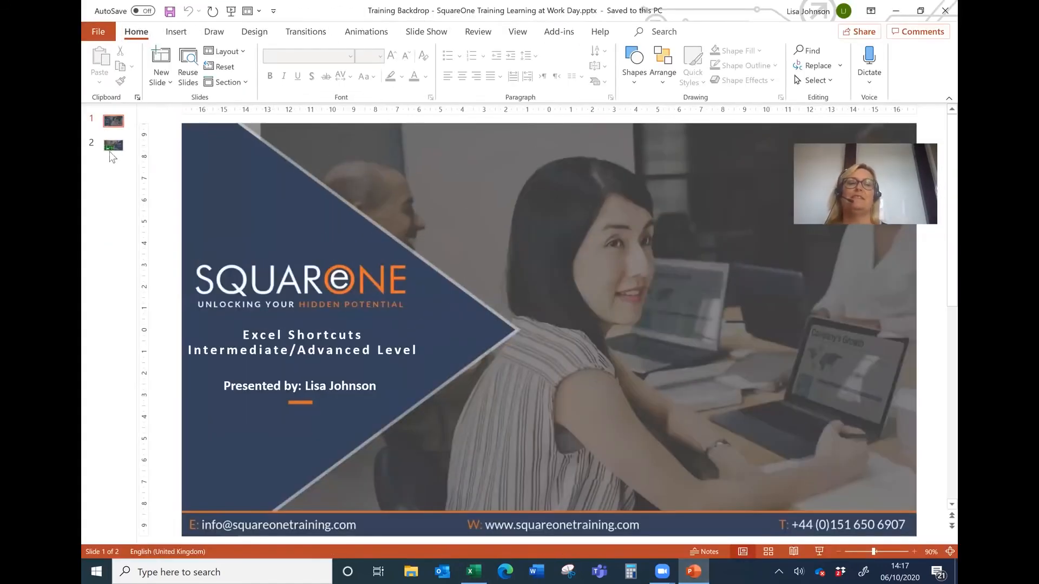
click(112, 151)
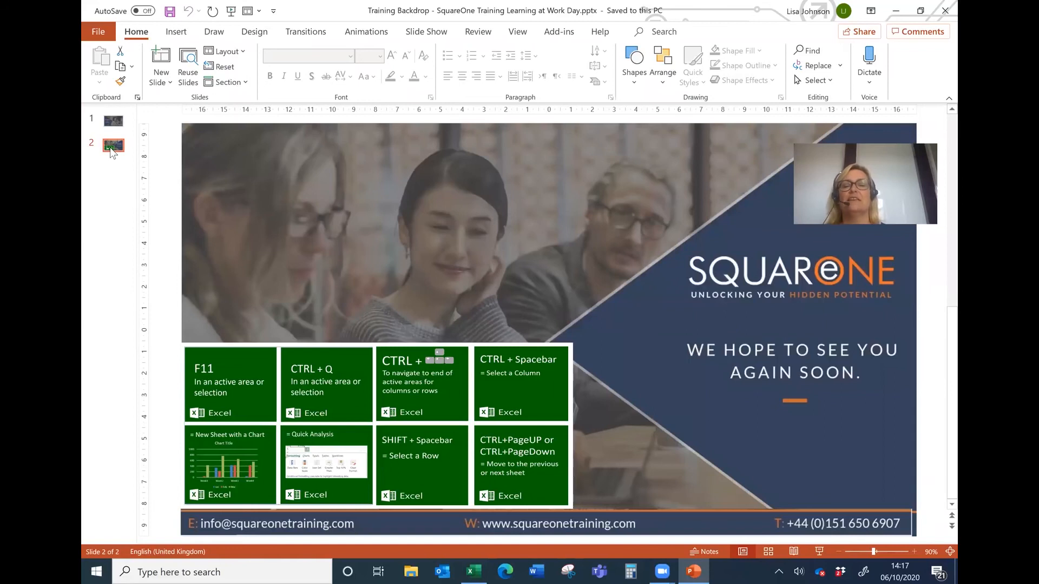